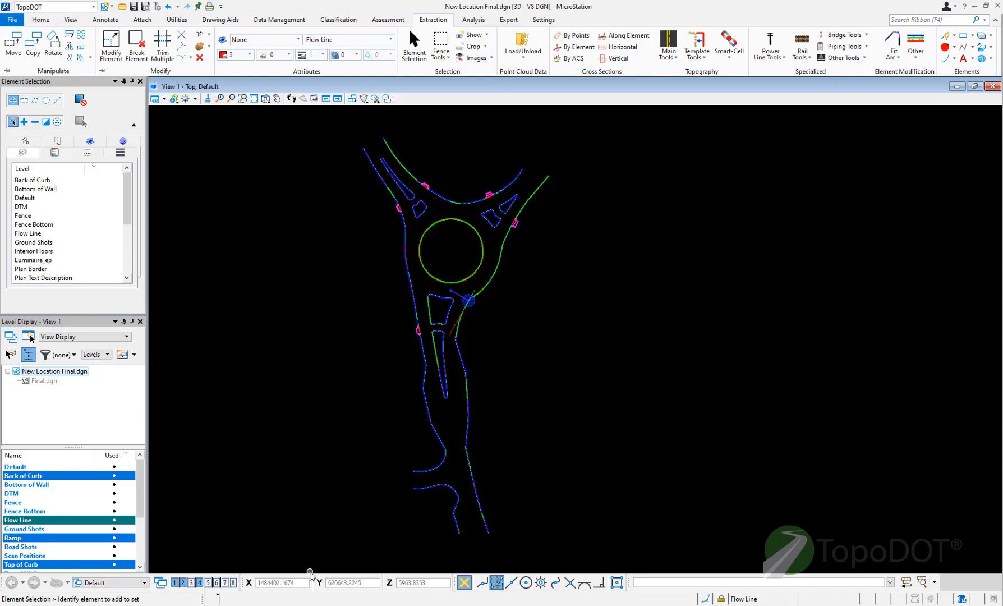
left_click(916, 56)
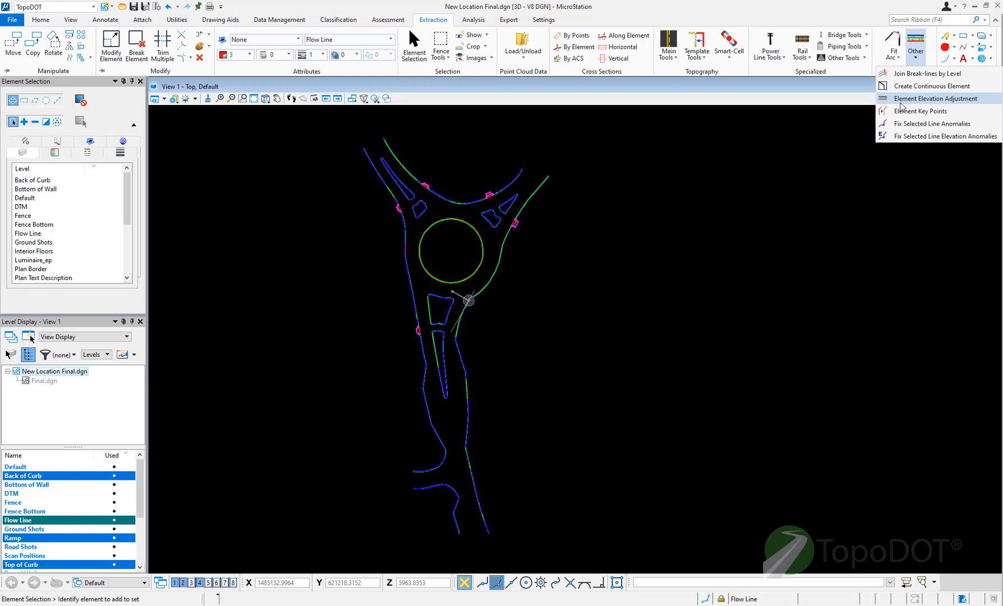
left_click(596, 406)
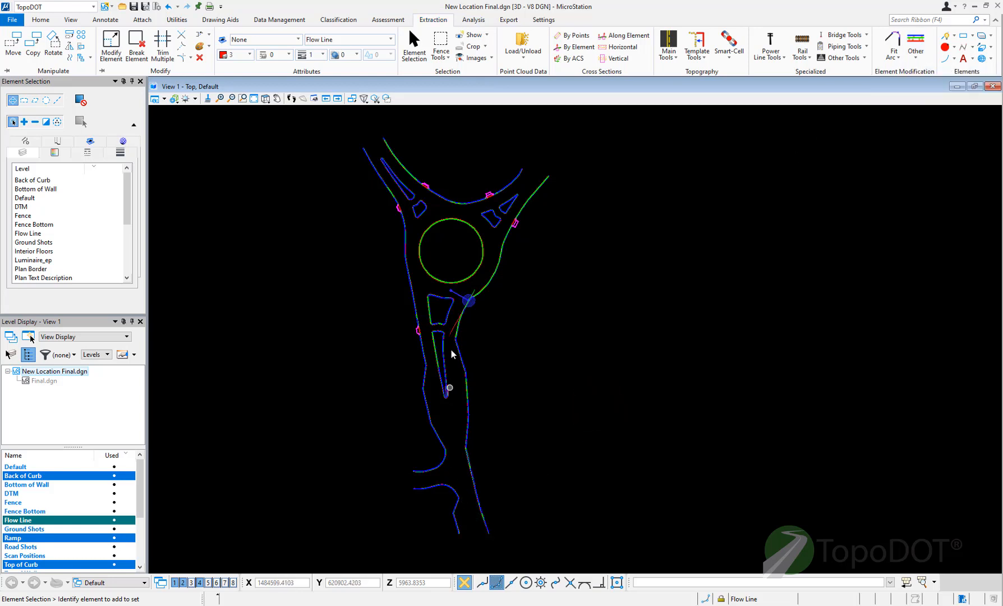
left_click(485, 527)
left_click(469, 430)
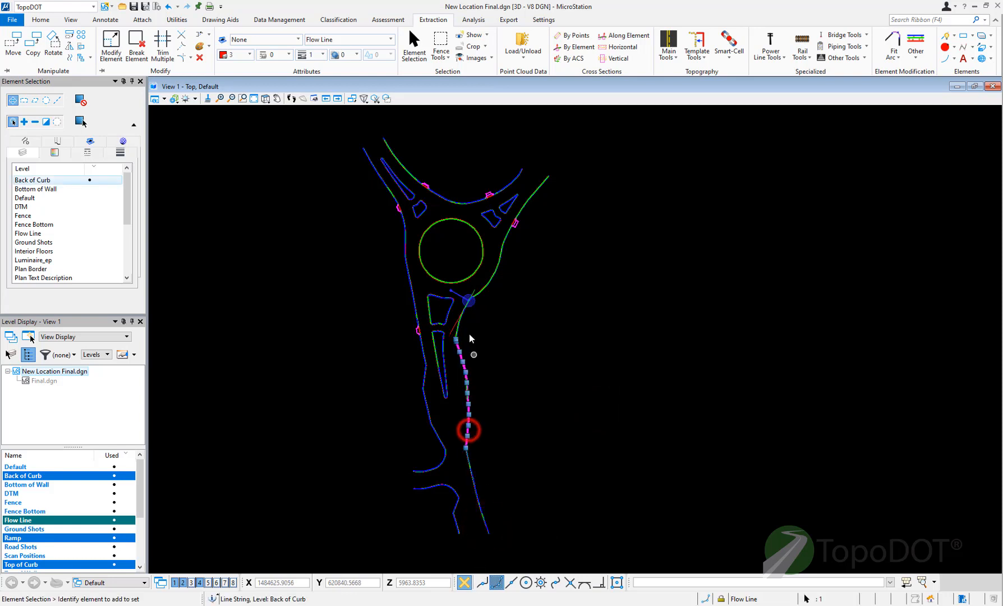
left_click(517, 331)
Create a continuous element from the Back of Curb segments along the east side of the roundabout, starting at the curb's southern end
scroll(490, 531, "up", 5)
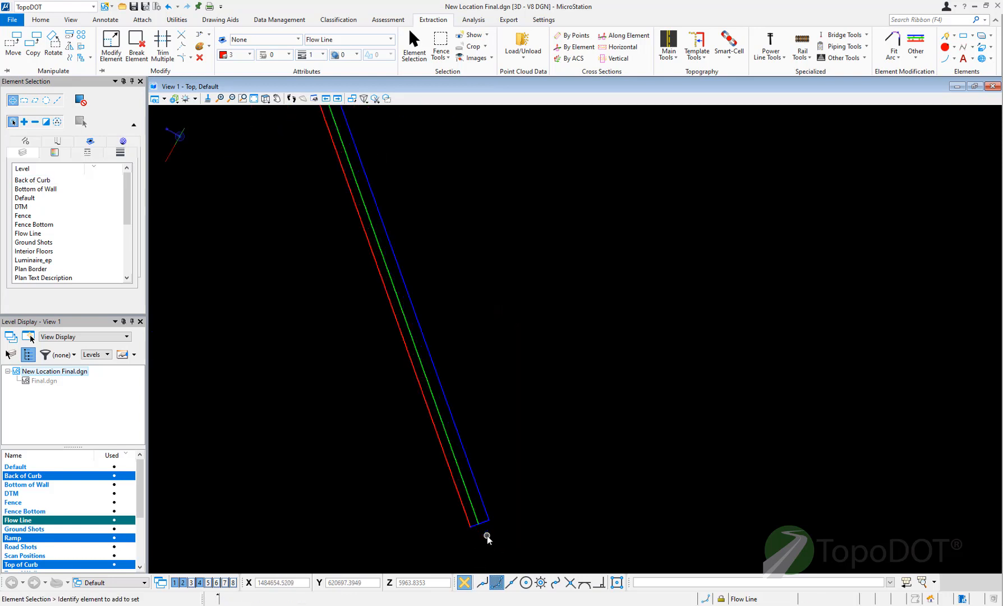
left_click(915, 60)
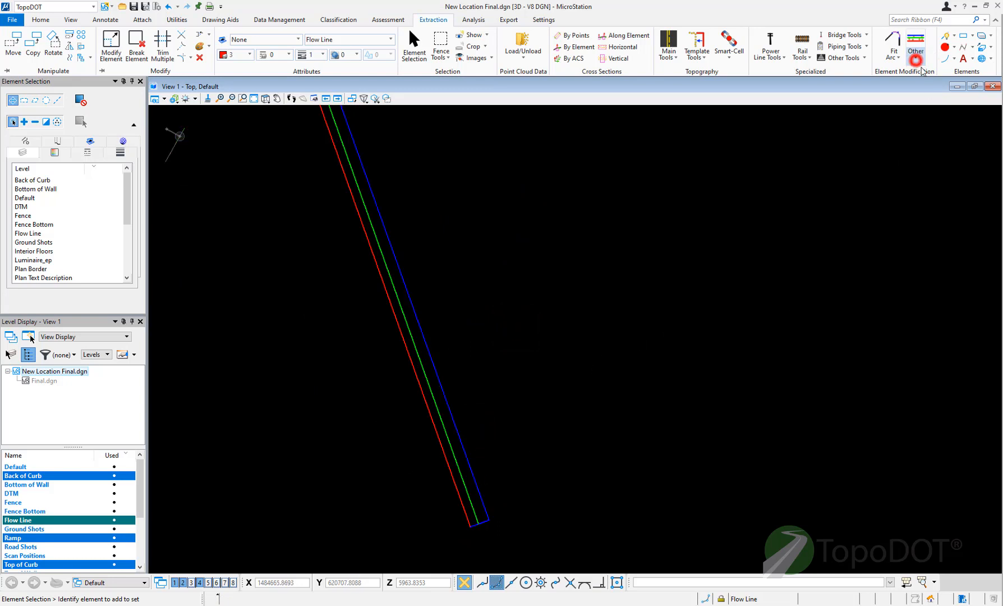
left_click(926, 86)
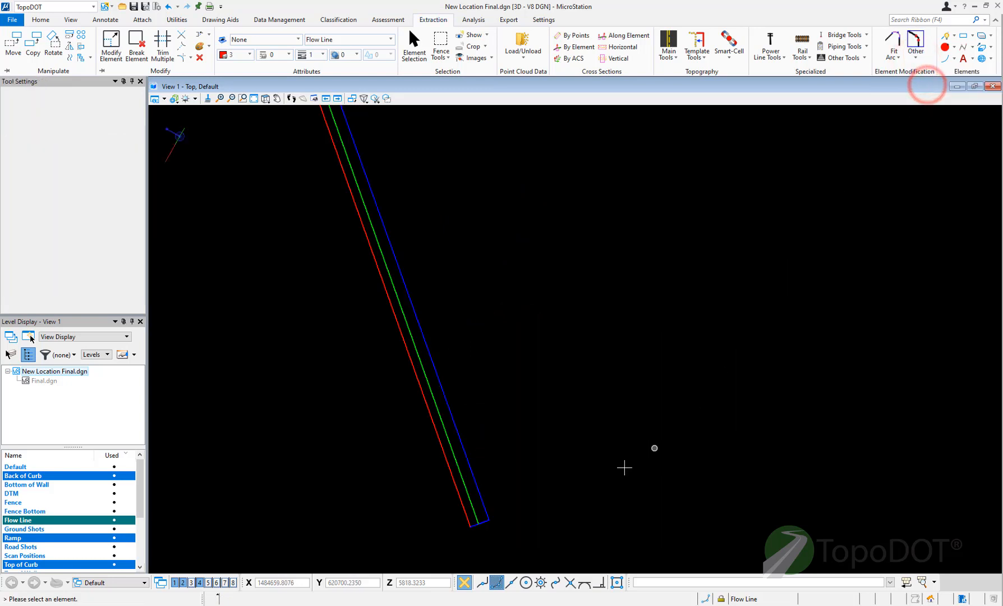
left_click(485, 522)
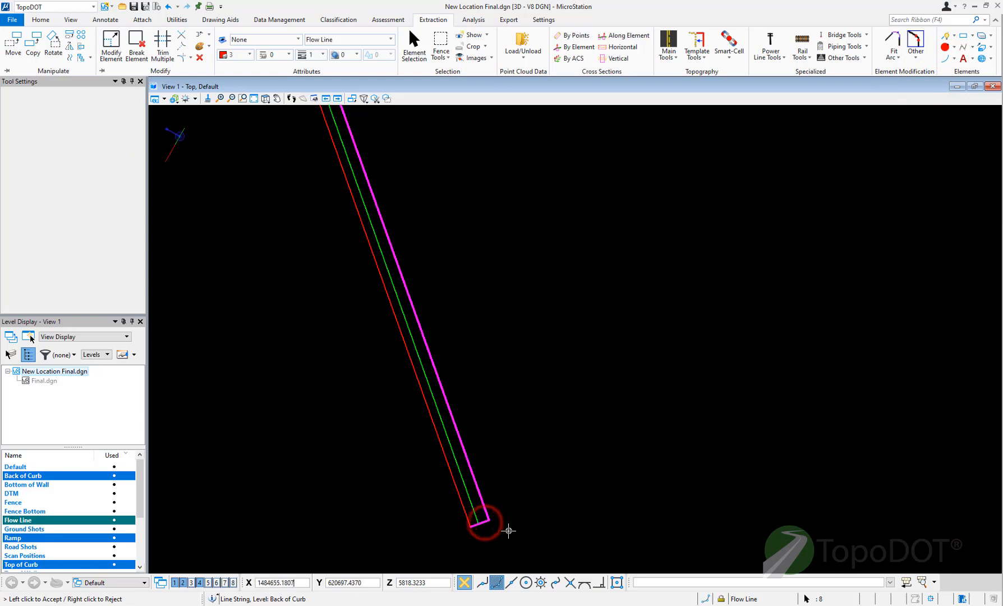
scroll(498, 527, "down", 4)
scroll(436, 405, "down", 1)
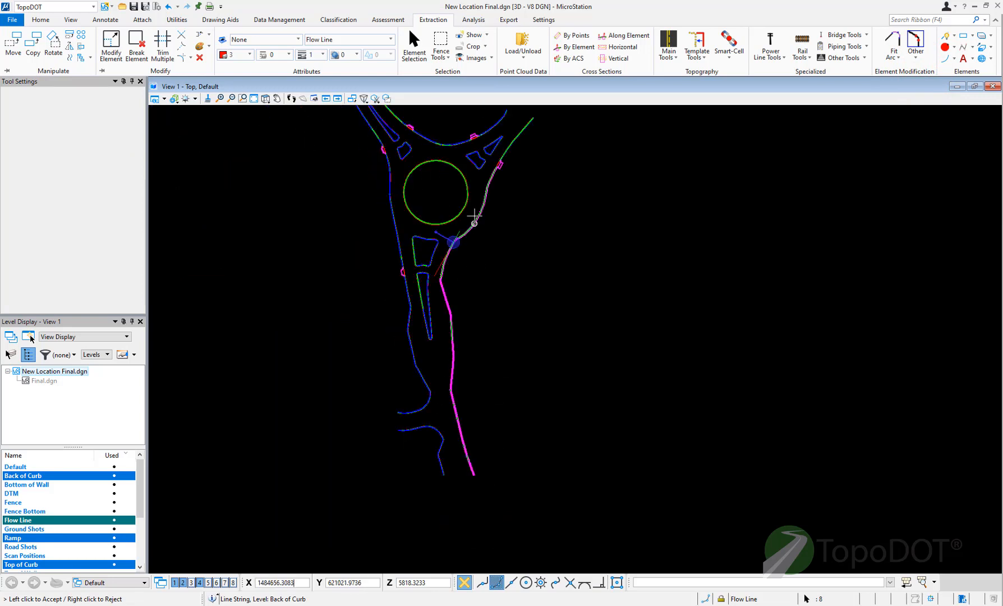
scroll(470, 438, "up", 3)
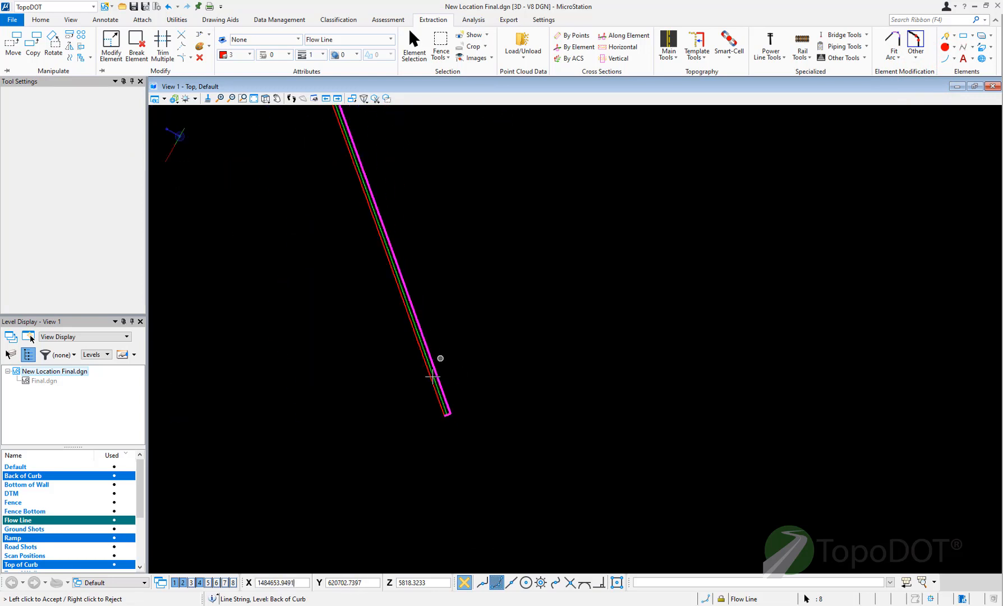
scroll(433, 398, "up", 4)
left_click(447, 499)
Join the Top of Curb segments of the same eastern curb into one continuous element
left_click(562, 492)
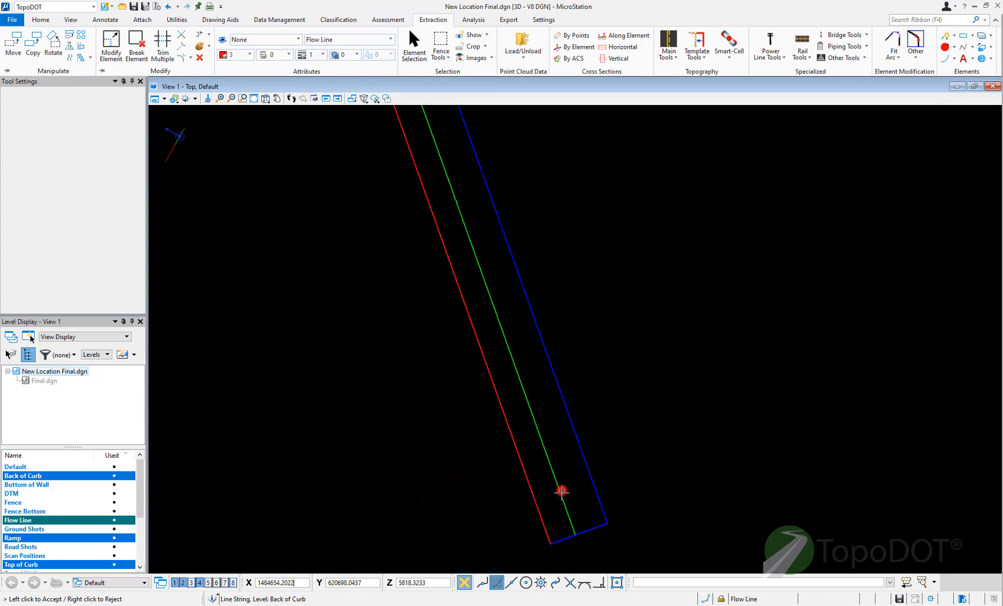
scroll(444, 538, "down", 5)
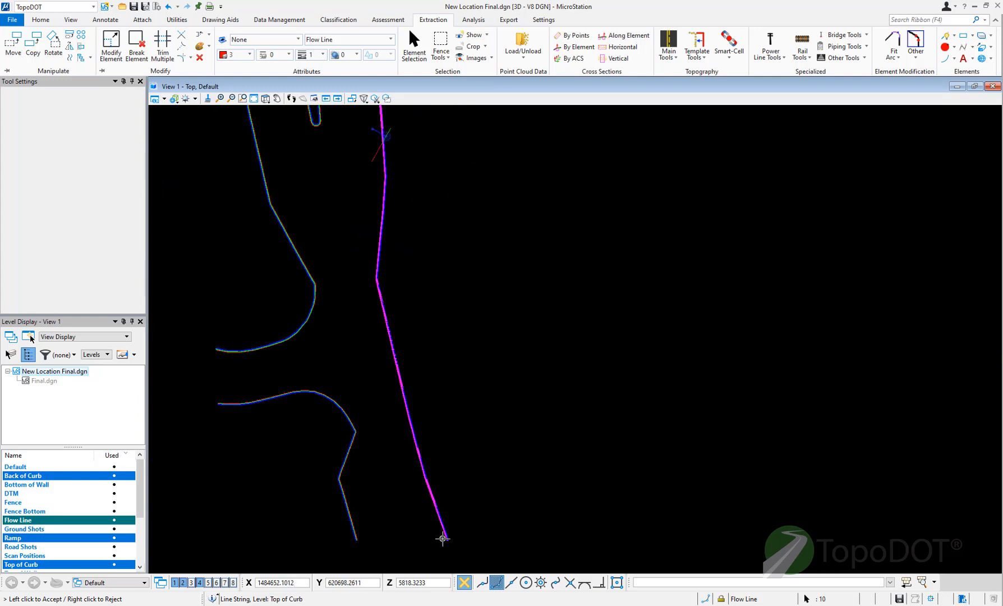
scroll(443, 539, "down", 2)
scroll(409, 230, "down", 2)
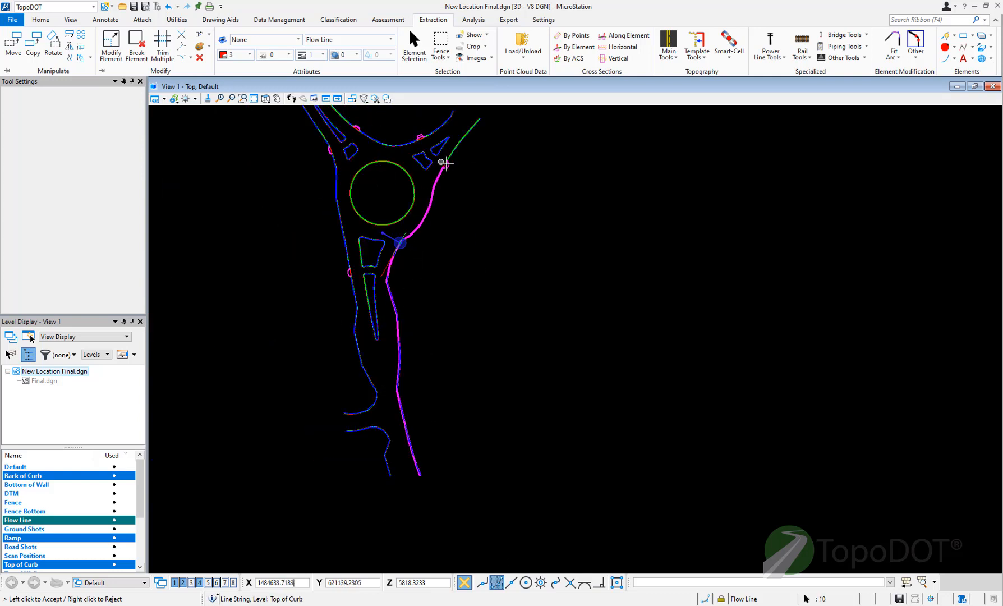
scroll(443, 164, "up", 6)
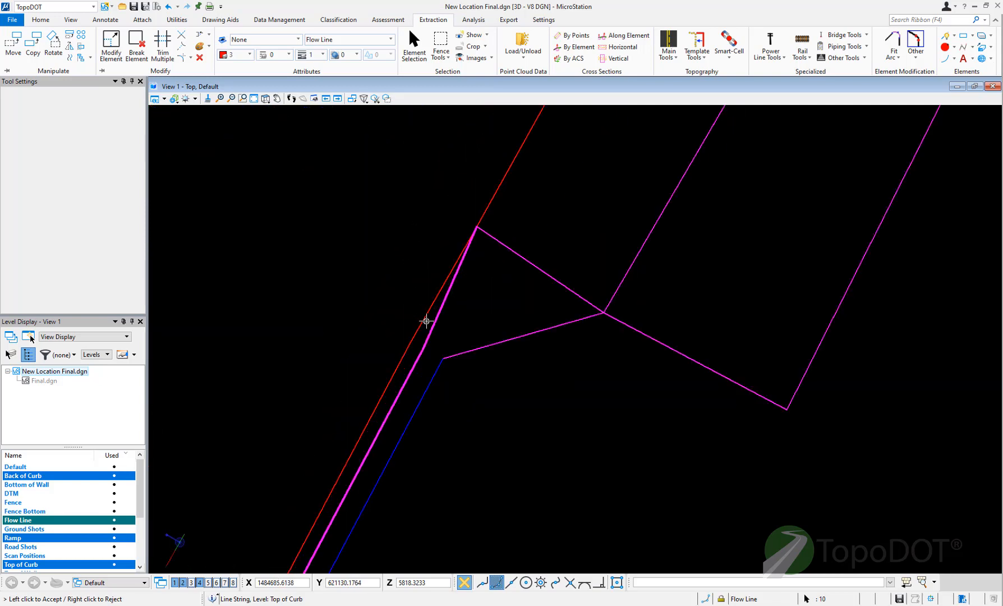
left_click(426, 321)
Join the Flow Line segments of the eastern curb into one continuous element and finish the command
scroll(437, 211, "down", 4)
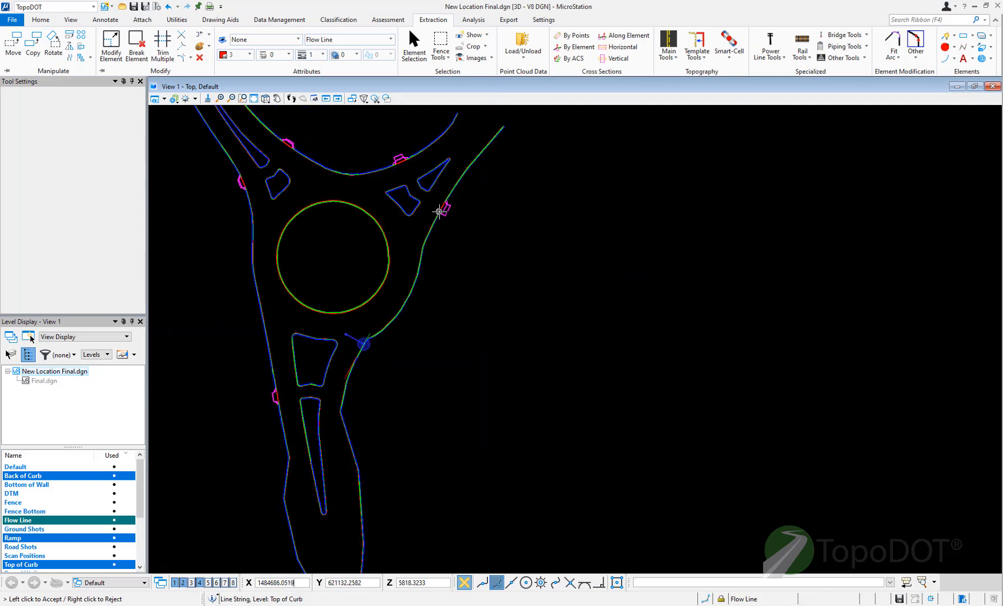
scroll(434, 253, "down", 2)
scroll(411, 537, "up", 7)
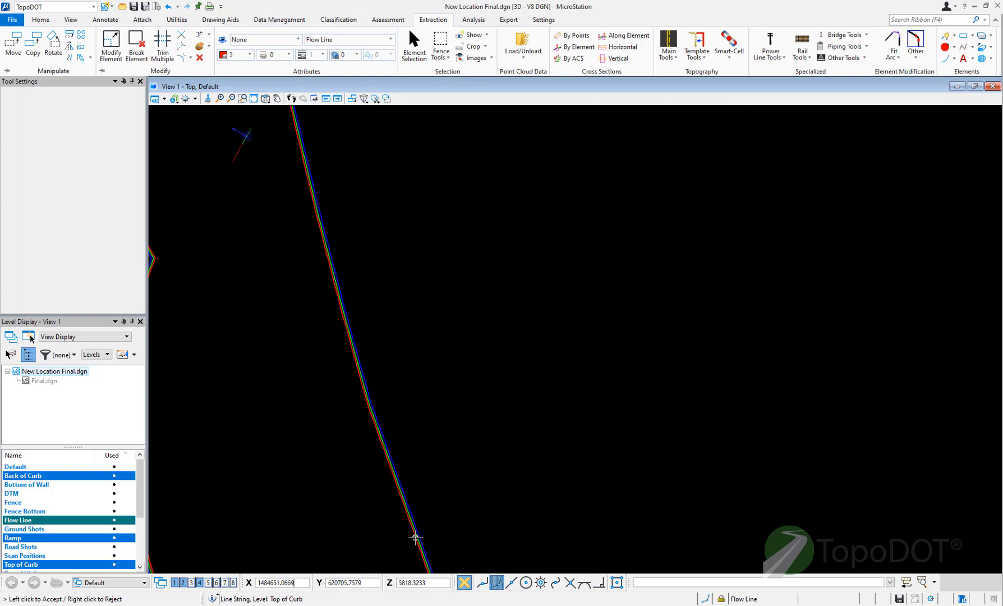
left_click(415, 538)
scroll(381, 525, "down", 6)
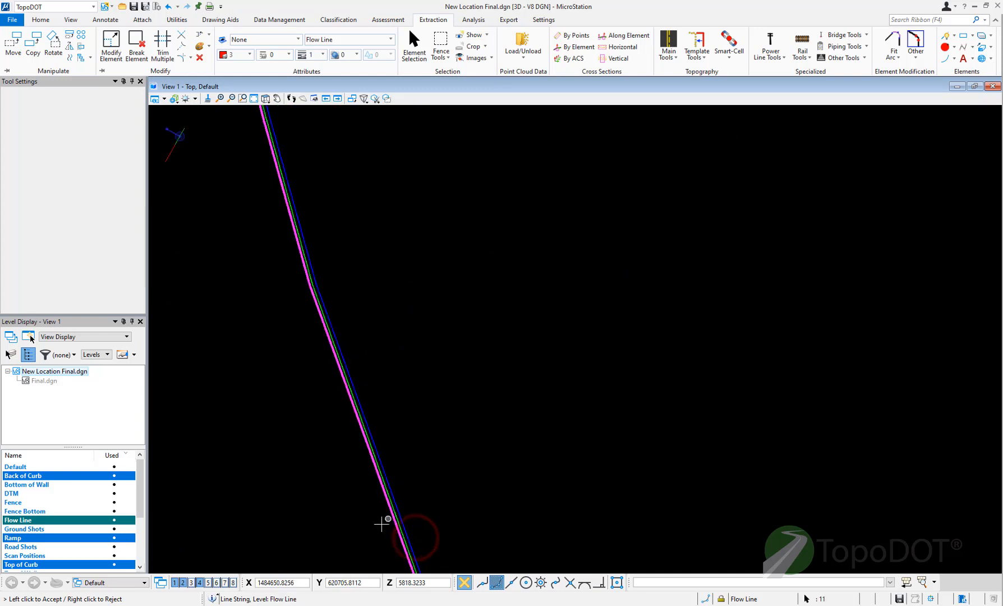
scroll(432, 197, "up", 6)
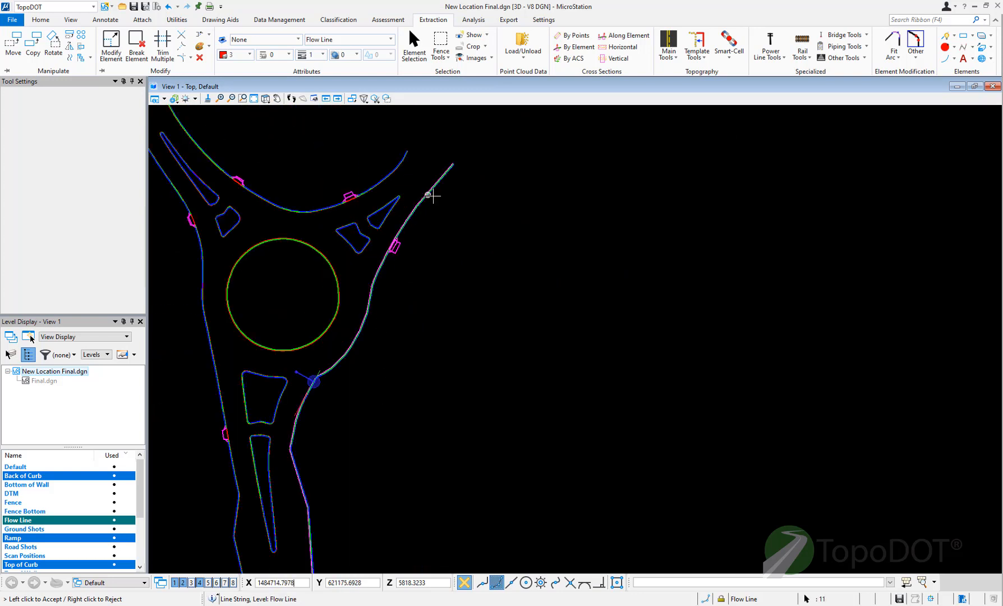
scroll(347, 287, "down", 3)
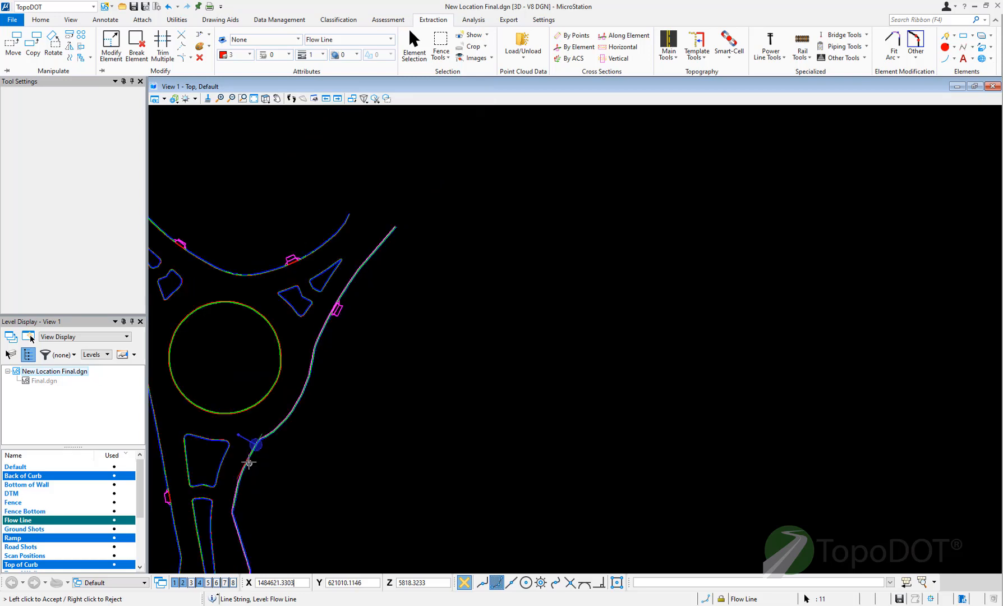
scroll(253, 449, "up", 2)
scroll(339, 331, "down", 2)
scroll(392, 385, "down", 2)
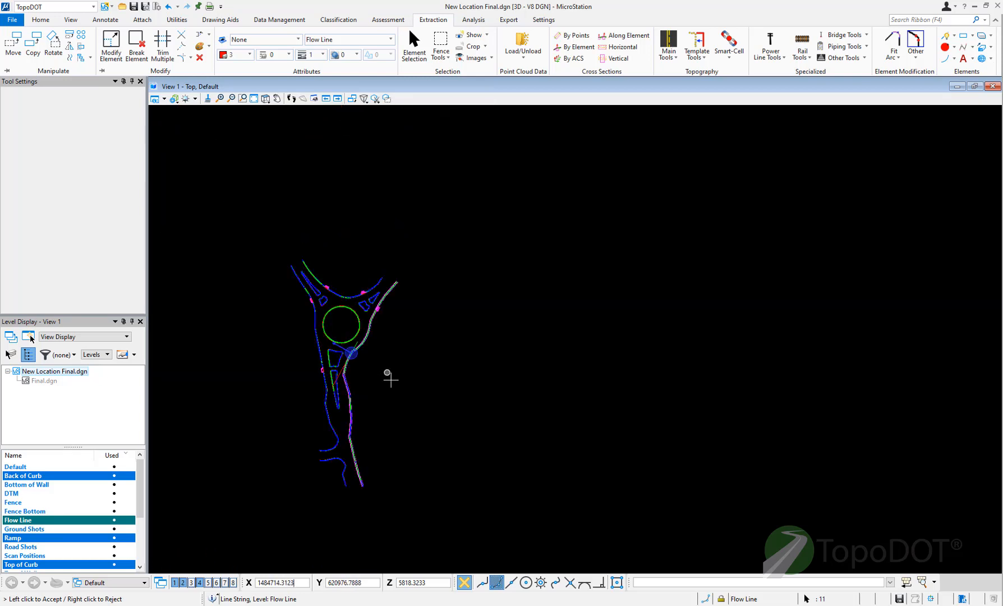
scroll(363, 396, "up", 1)
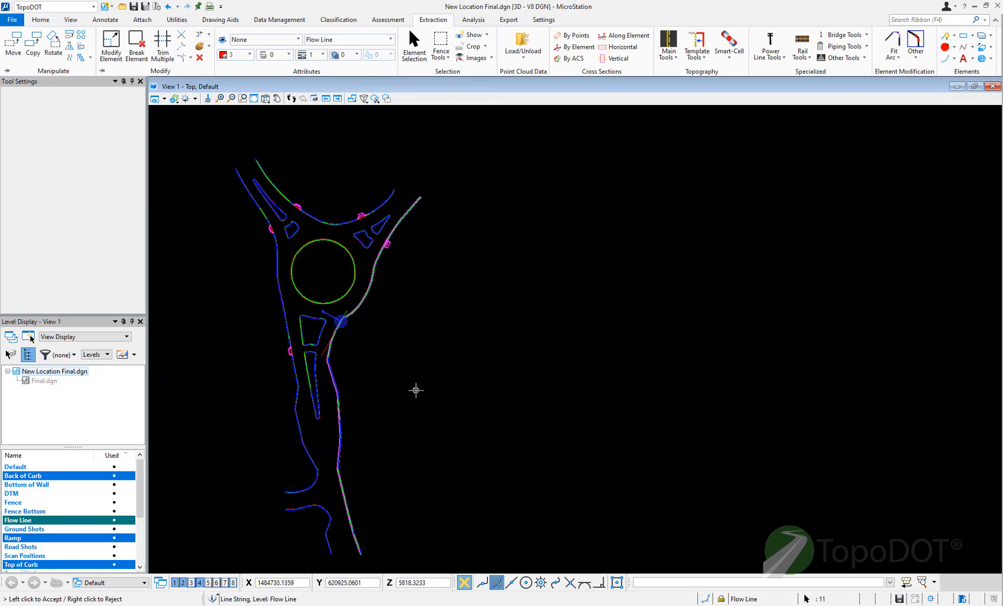
right_click(415, 389)
right_click(413, 388)
Select the joined Back of Curb, Top of Curb and Flow Line elements of the eastern curb together
left_click(413, 43)
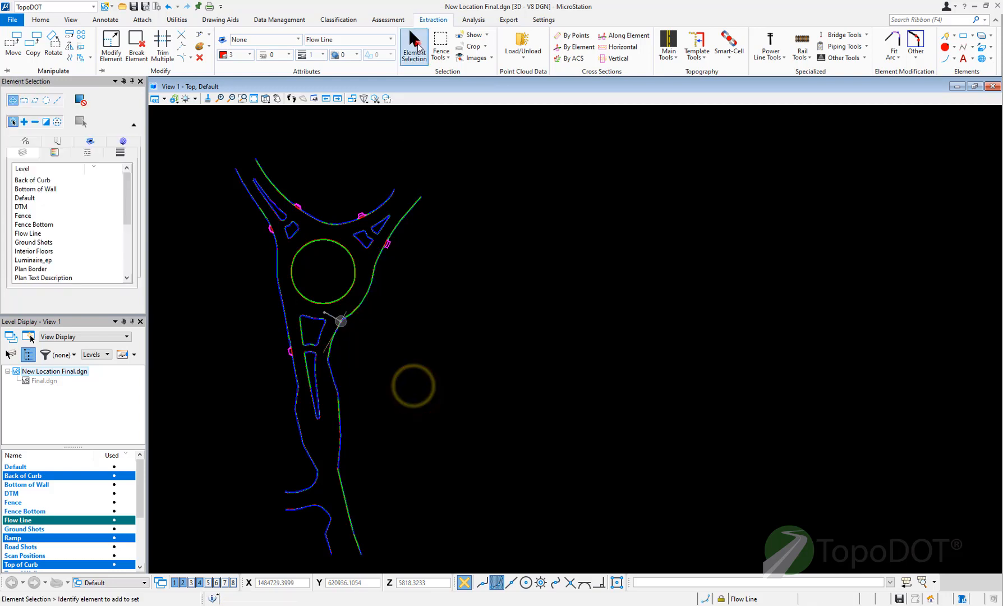
left_click(340, 436)
left_click(401, 434)
right_click(401, 420)
left_click(383, 405)
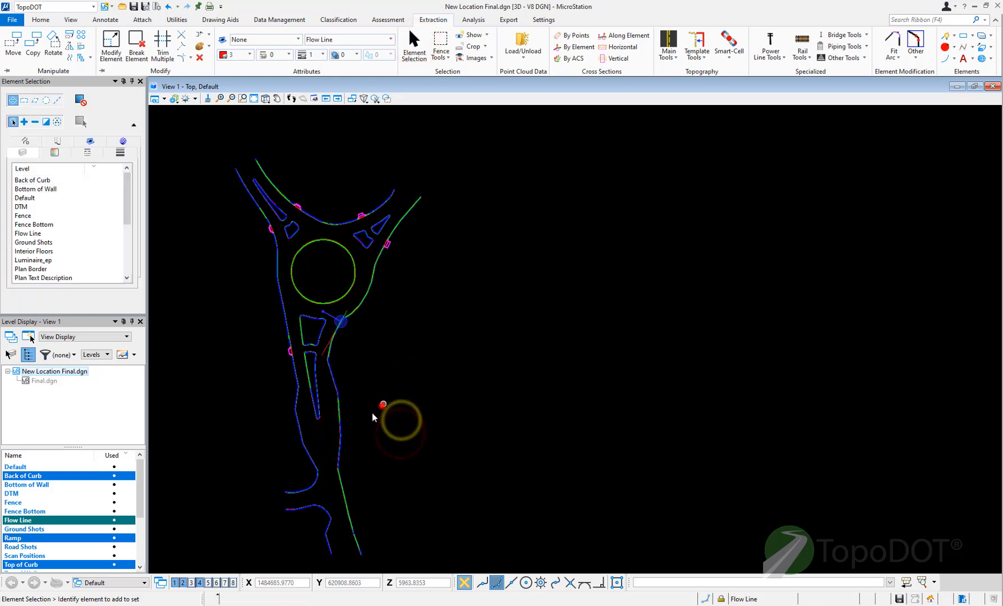
left_click_drag(382, 404, 337, 441)
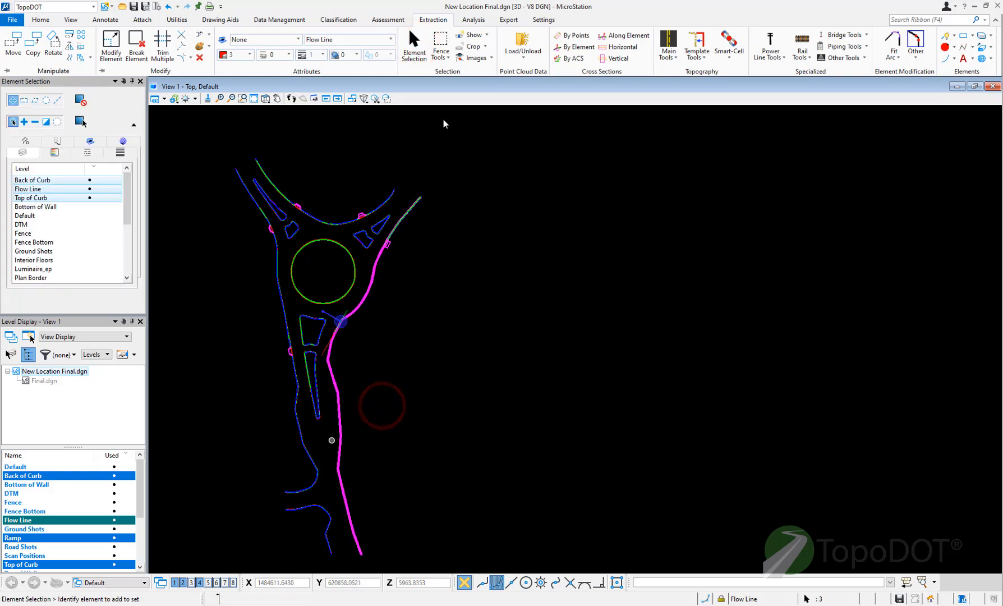
Show the point cloud behind the selected curb lines and set the view orientation to Top
left_click(487, 34)
left_click(486, 84)
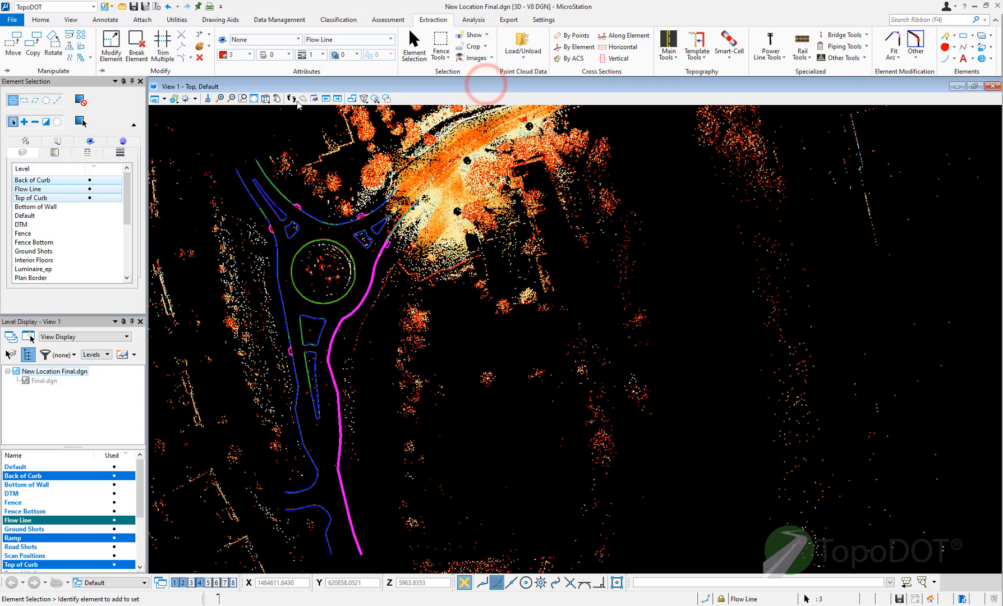
left_click(266, 99)
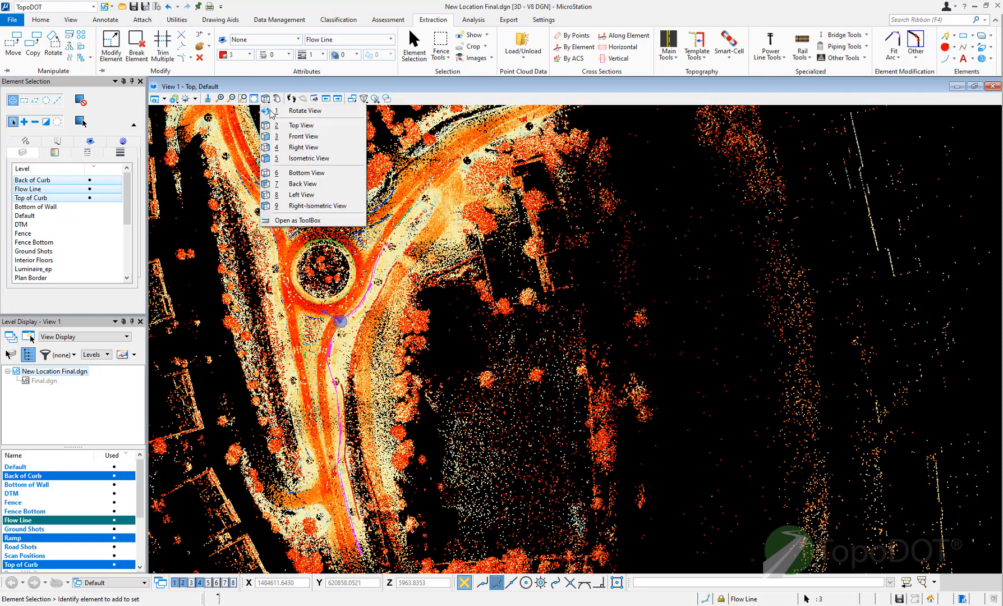
left_click(273, 111)
left_click(266, 99)
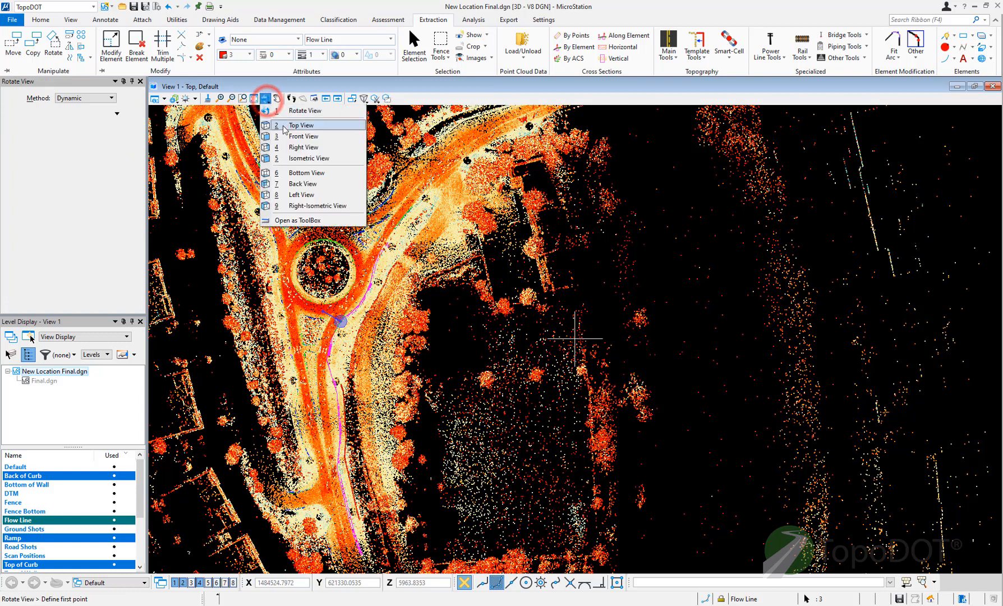
left_click(284, 126)
Start Element Elevation Adjustment on the three selected curb lines and widen its profile window
left_click(915, 54)
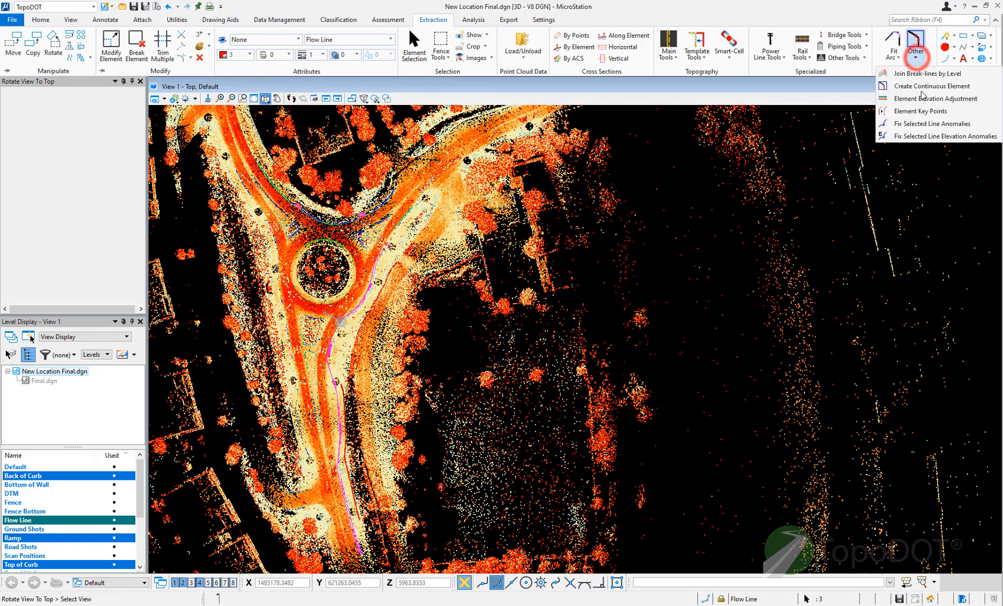
left_click(926, 98)
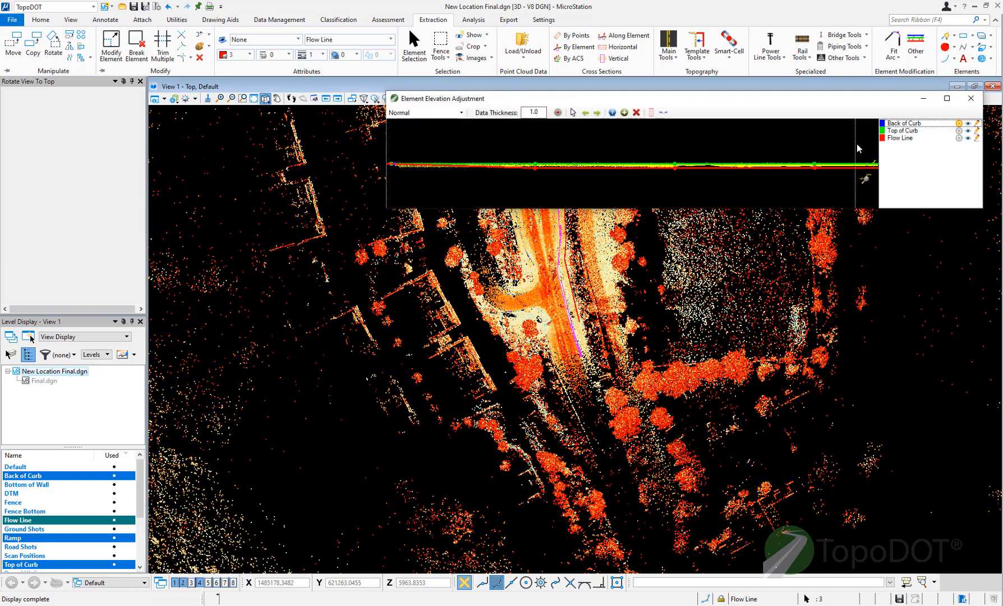
left_click_drag(384, 187, 32, 187)
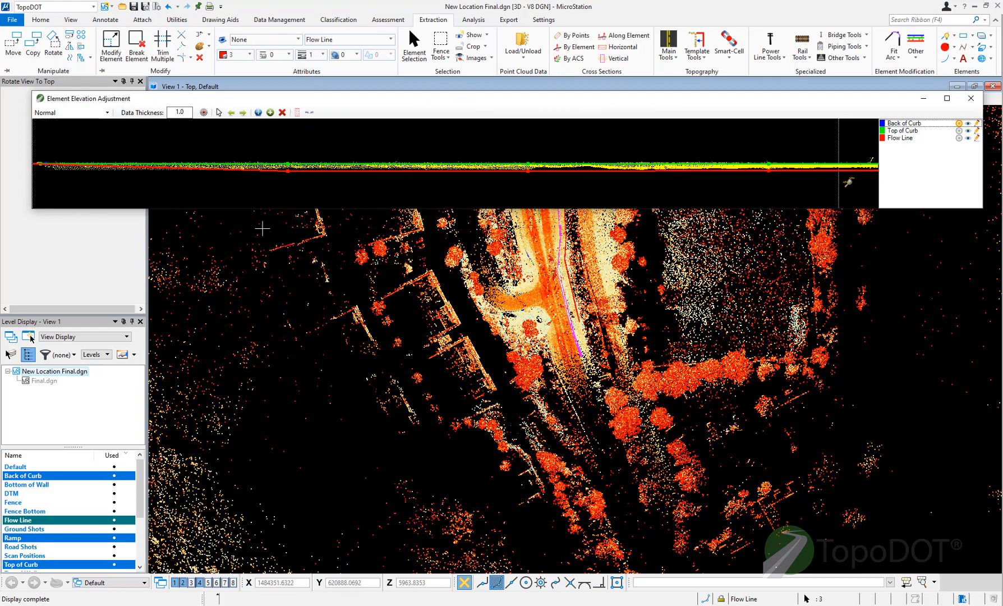
Clear the selection and examine the curb lines' southern end together with the dashed boundary around them
scroll(599, 331, "up", 3)
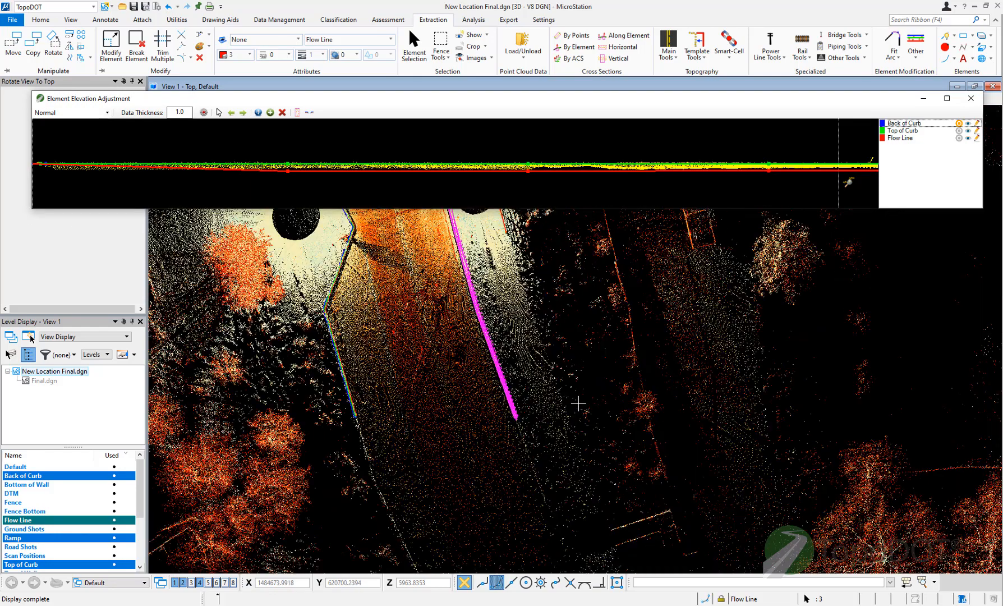
scroll(578, 404, "up", 4)
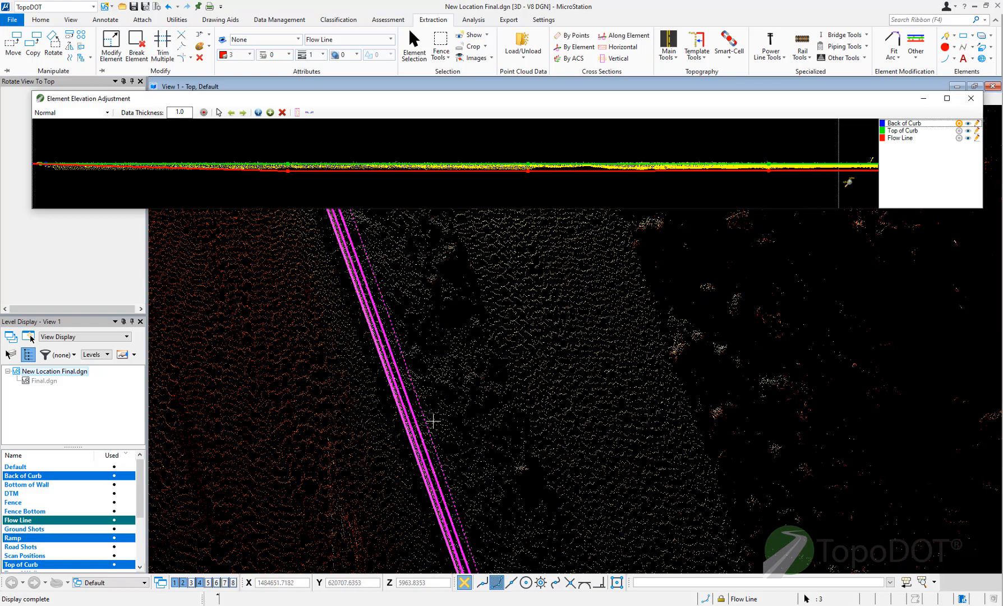
scroll(433, 421, "down", 2)
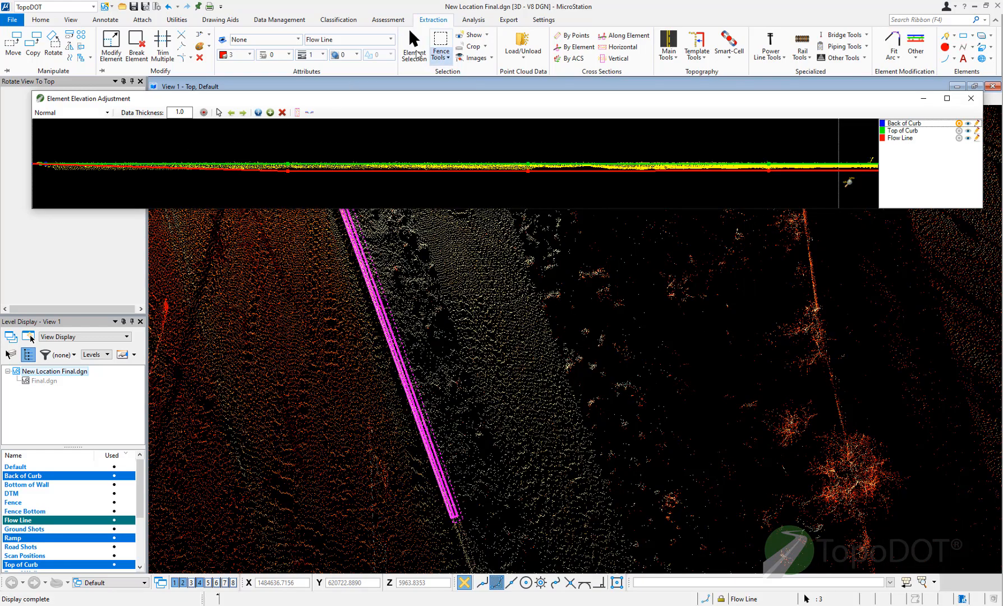
left_click(414, 49)
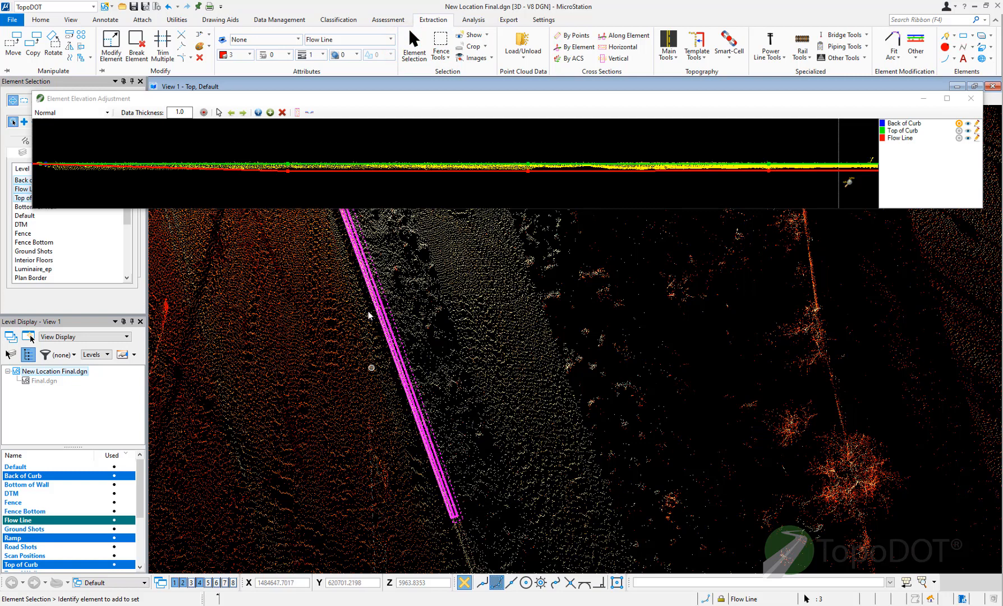
left_click(348, 434)
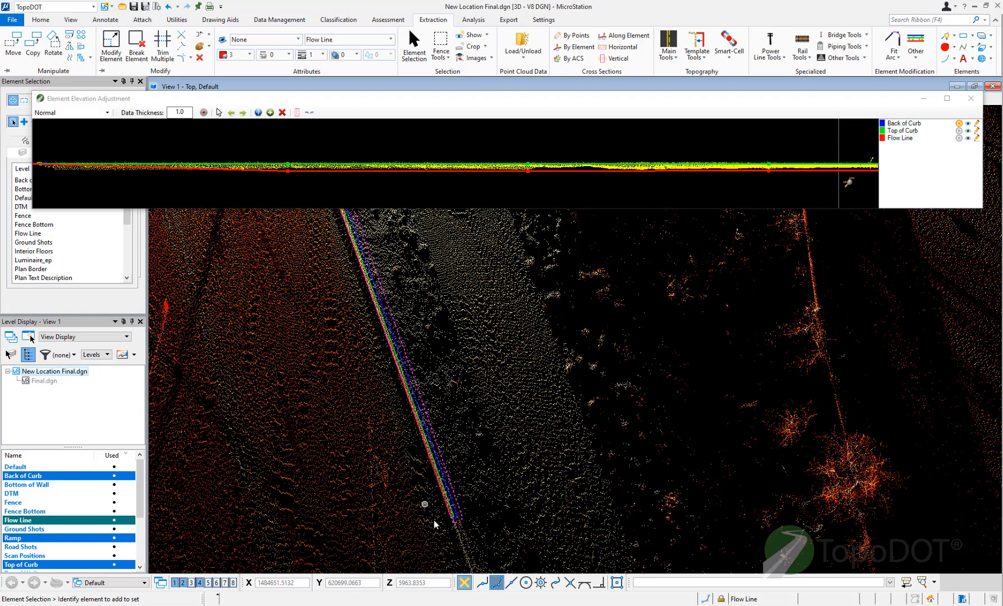
scroll(434, 522, "up", 8)
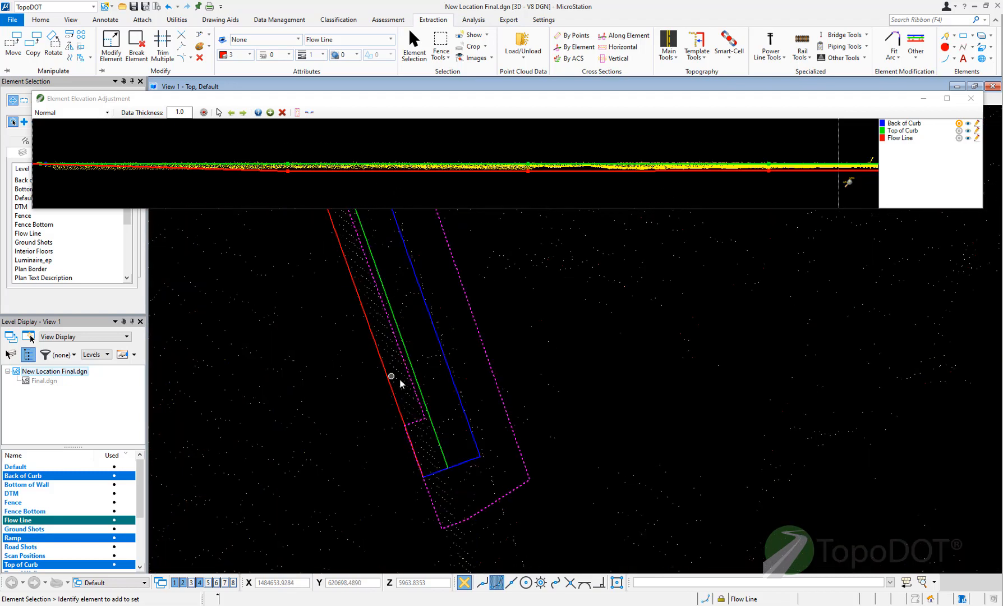
Recentre the profile data boundary across the three curb lines at the curb's southern end, with Back of Curb as the reference
scroll(403, 555, "down", 5)
scroll(359, 433, "up", 3)
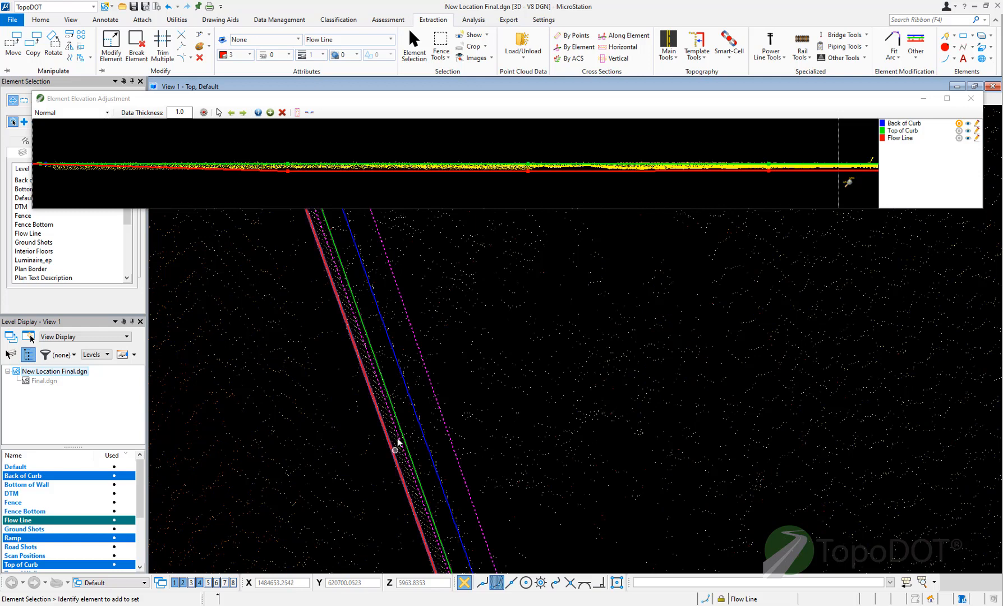
scroll(394, 416, "down", 2)
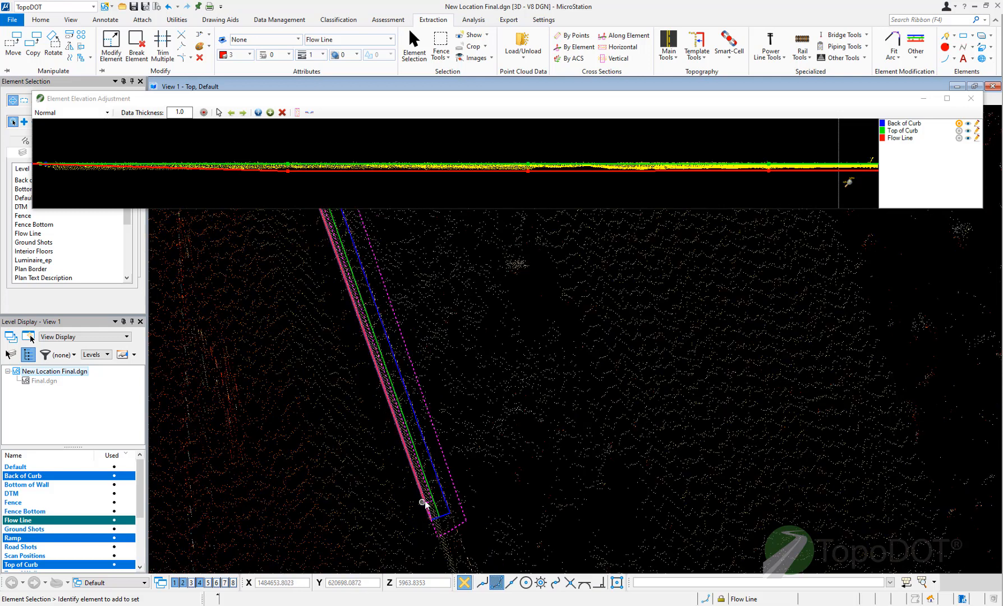
scroll(425, 503, "up", 2)
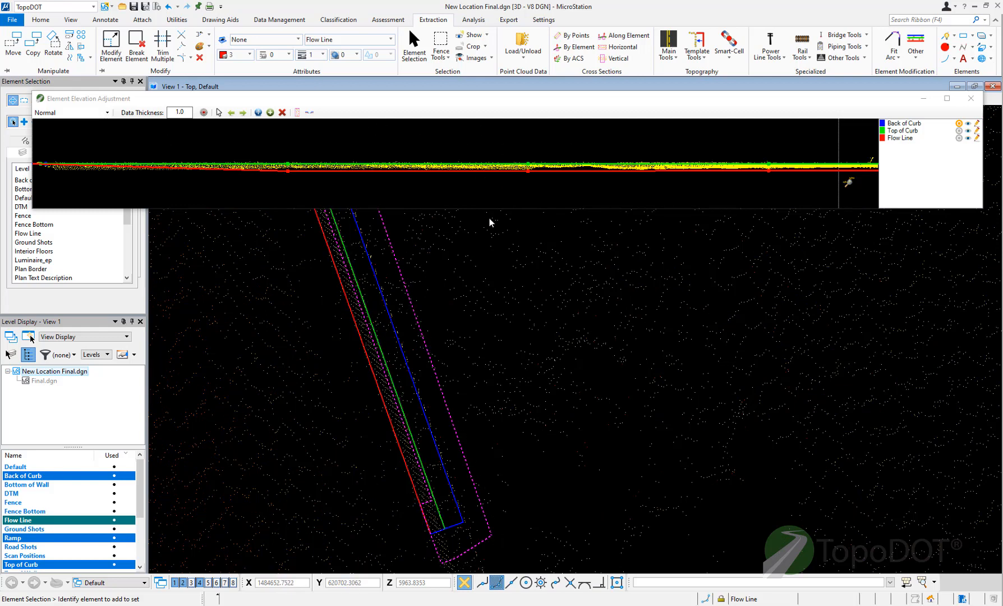
left_click(206, 113)
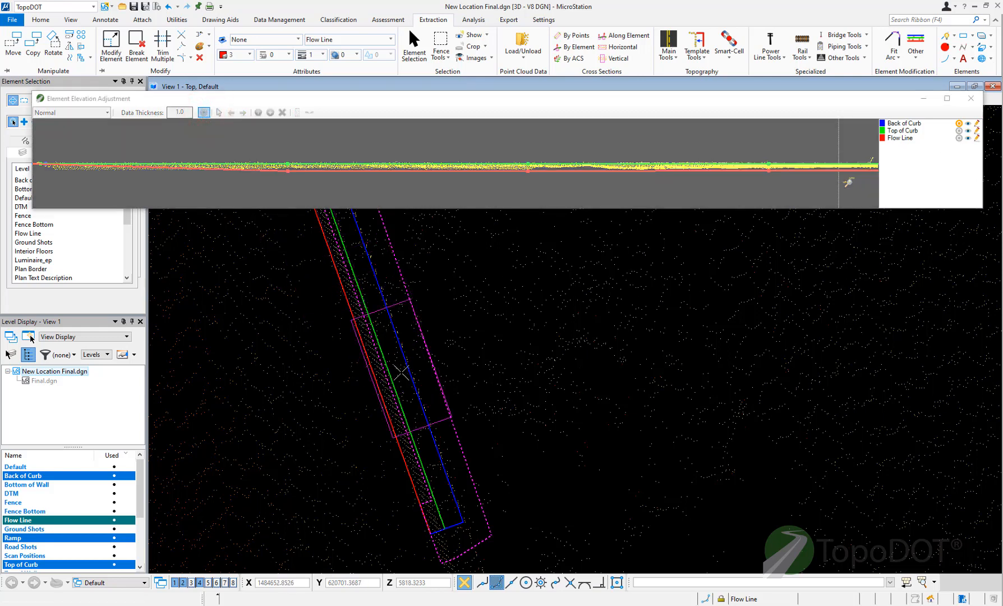
left_click(391, 378)
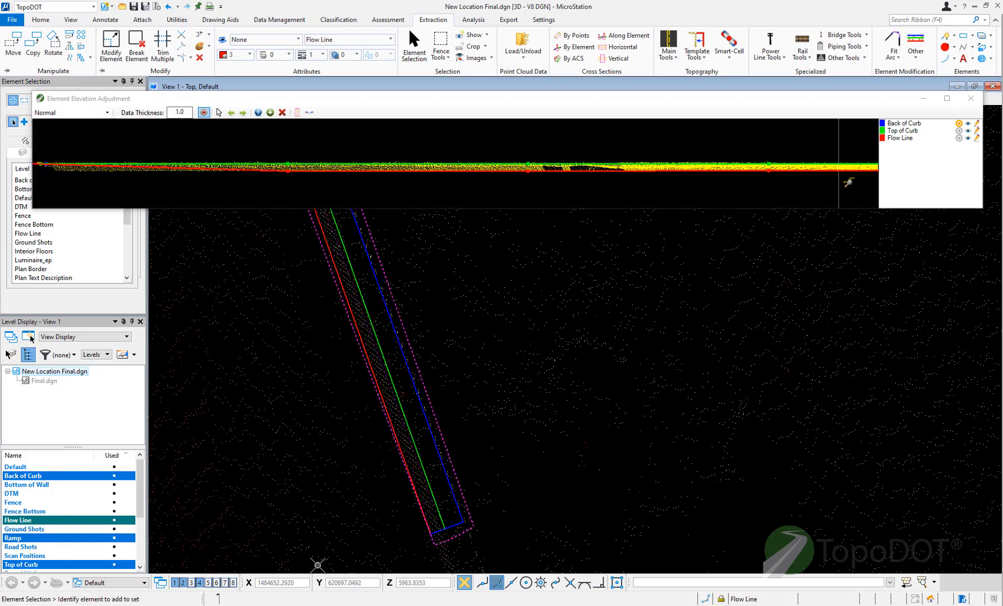
Make Flow Line the reference element and recentre the profile data boundary so it encloses all three curb lines
left_click(960, 133)
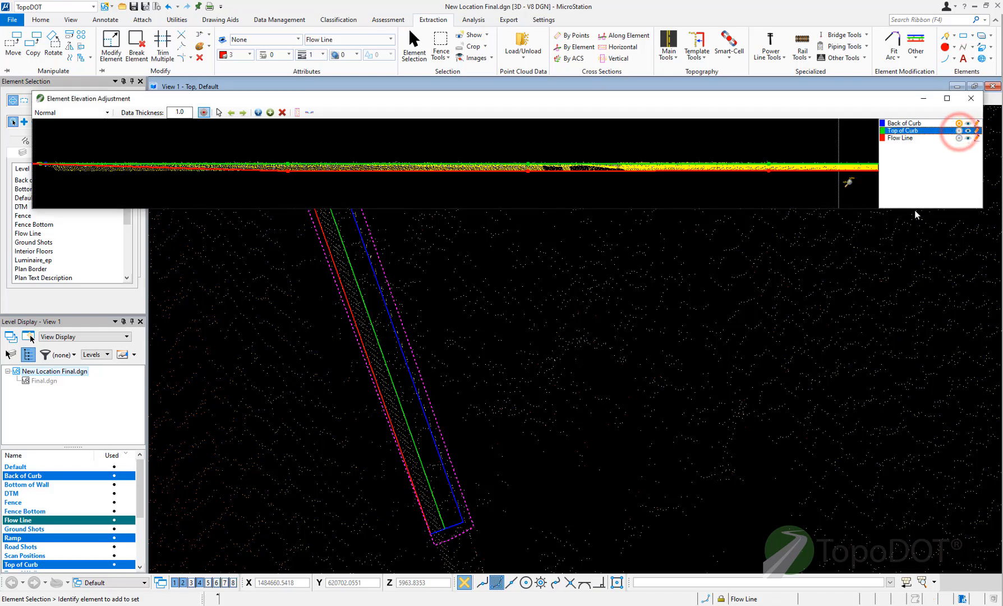
left_click(960, 138)
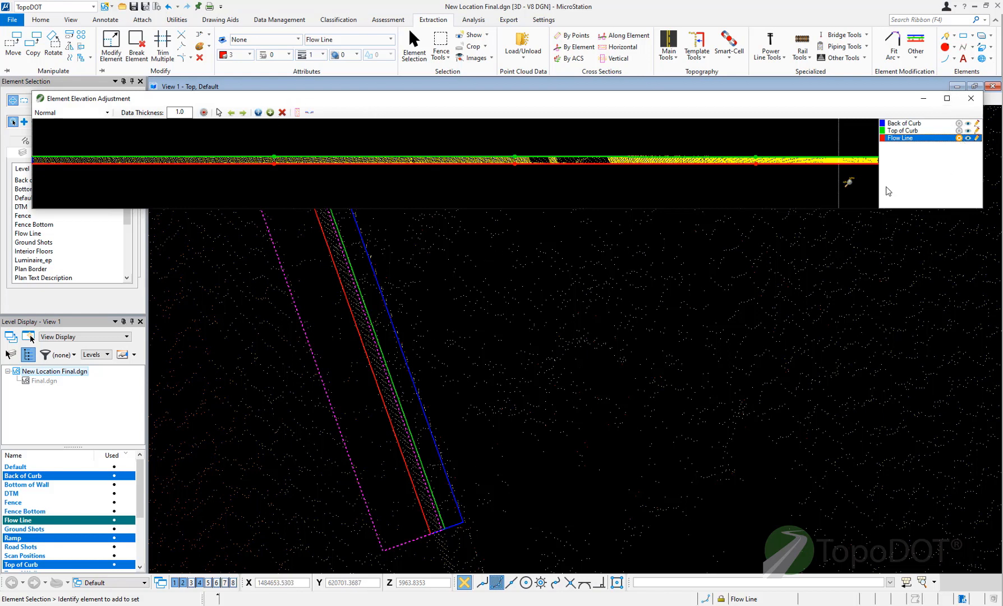
left_click(958, 130)
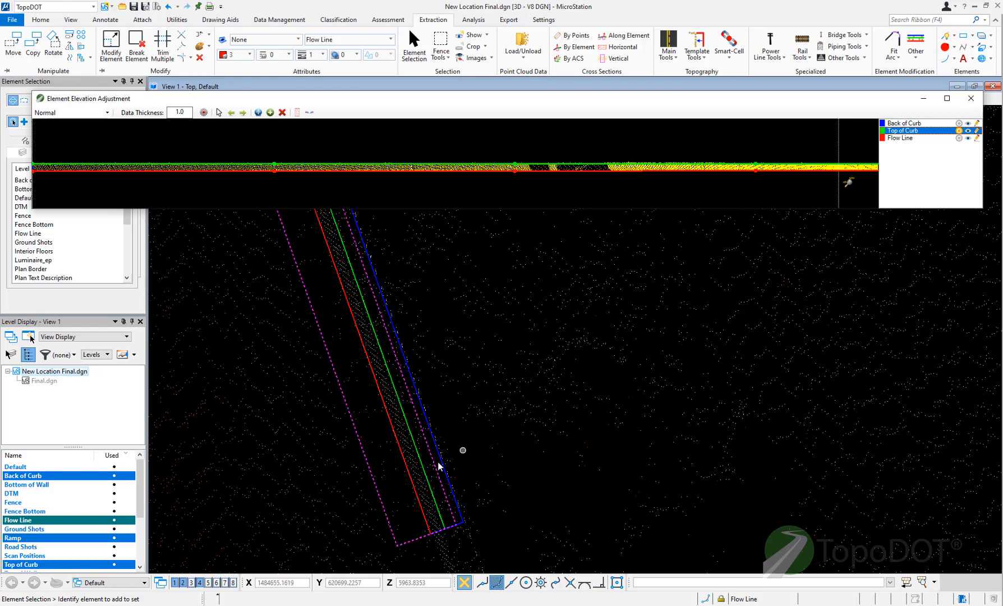
left_click(960, 139)
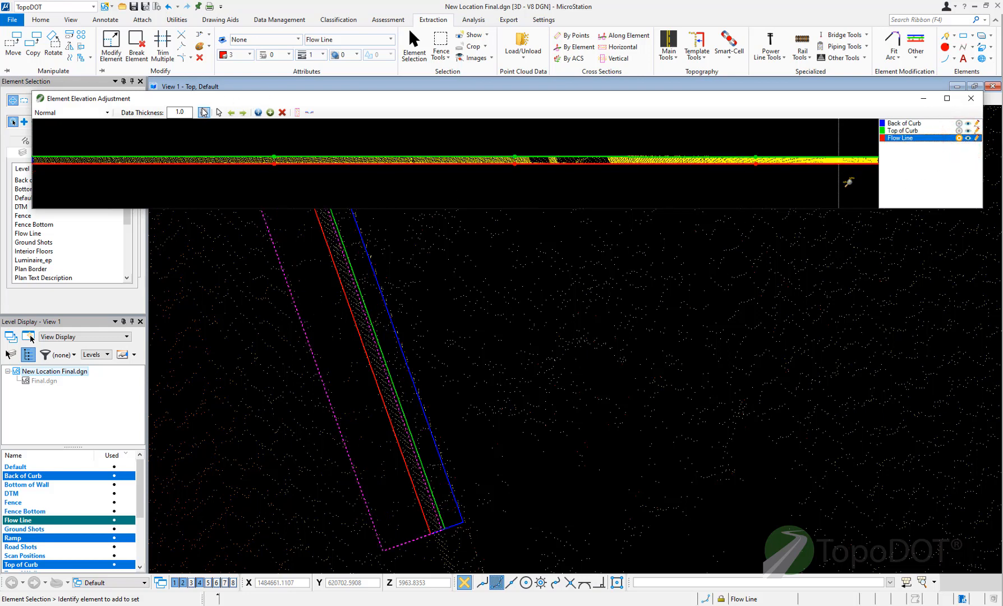
left_click(203, 112)
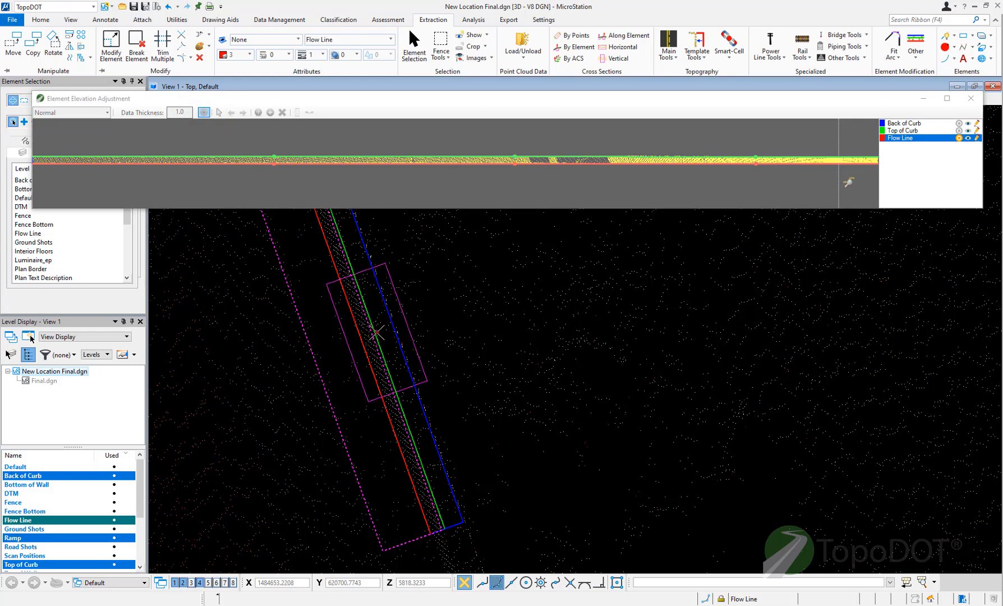
left_click(374, 335)
left_click(457, 389)
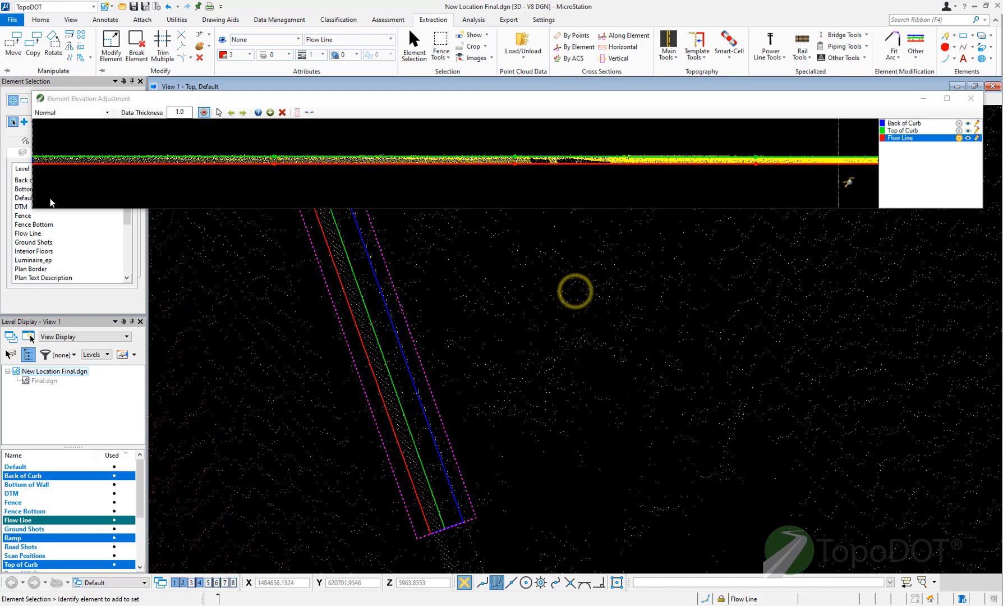
Examine how the dashed data boundary follows the curb lines northward over the point cloud in the Top view
scroll(346, 130, "down", 1)
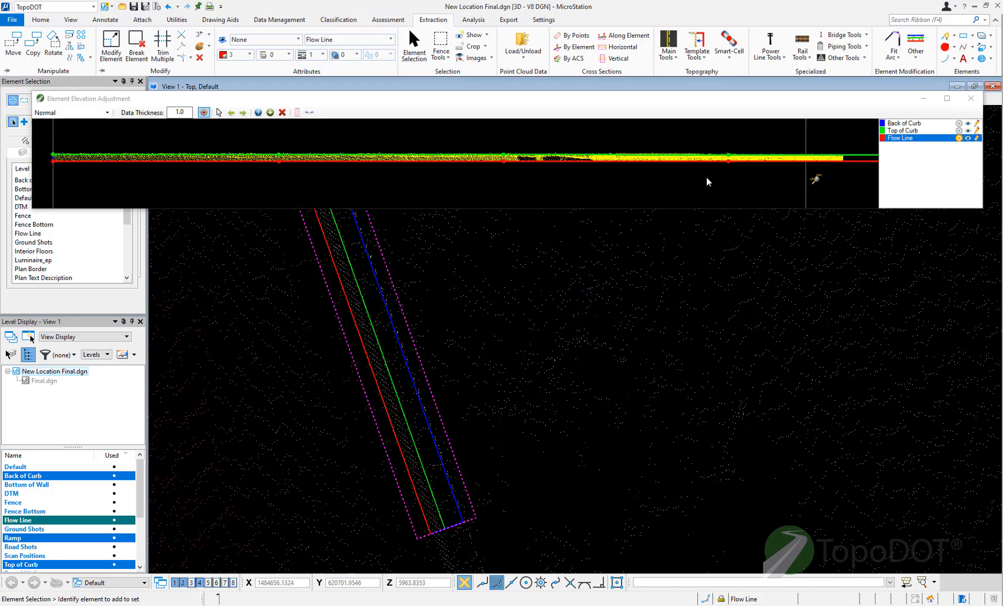
scroll(449, 492, "down", 5)
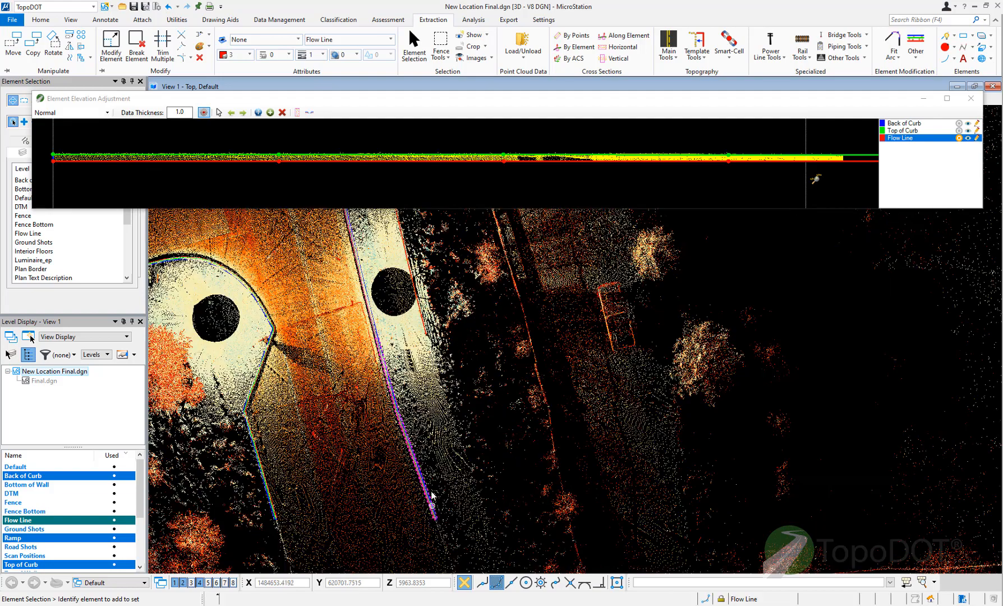
scroll(404, 418, "up", 2)
scroll(406, 569, "up", 2)
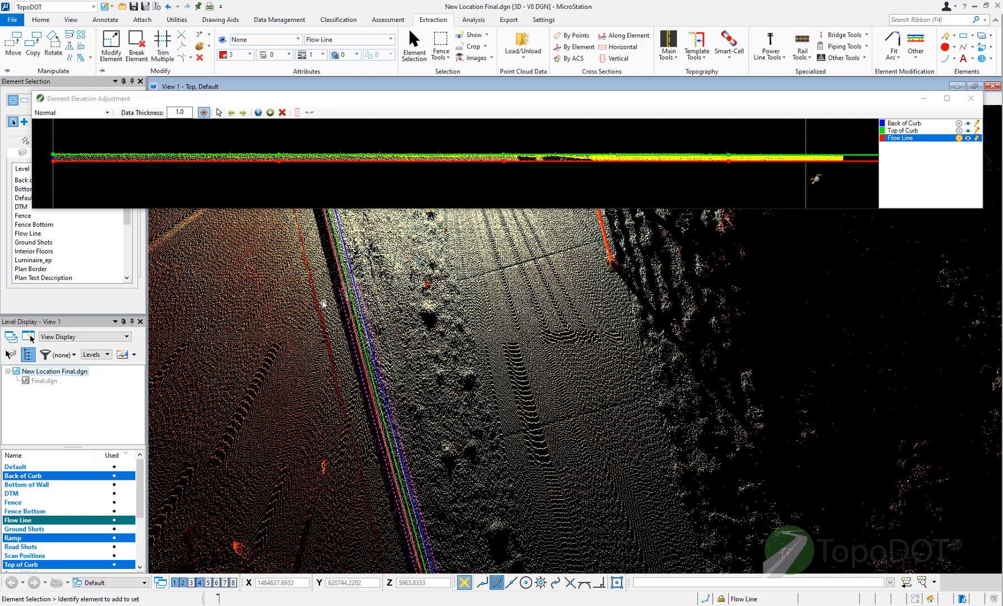
scroll(367, 331, "down", 2)
scroll(375, 439, "up", 2)
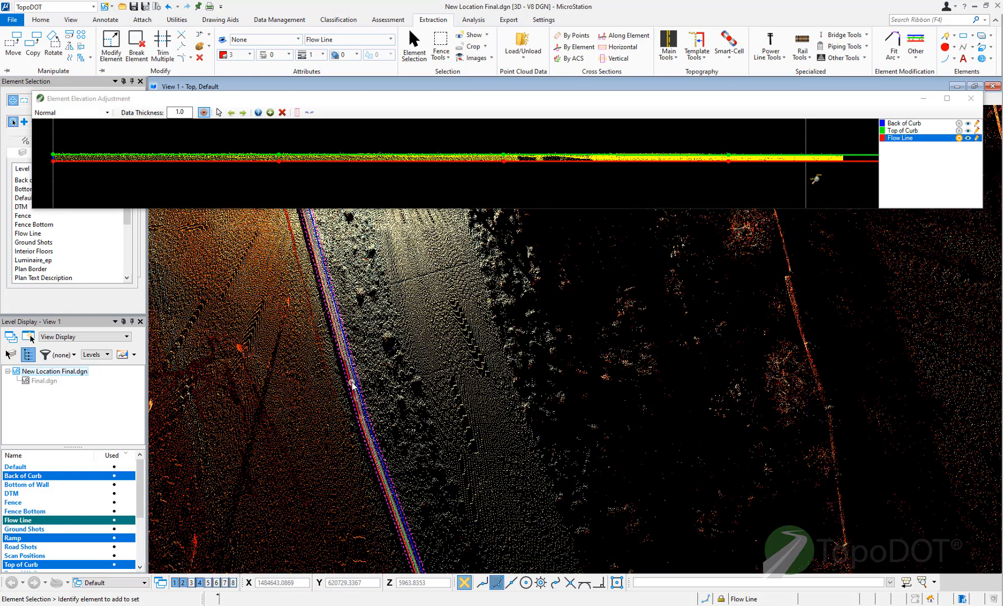
scroll(381, 453, "up", 2)
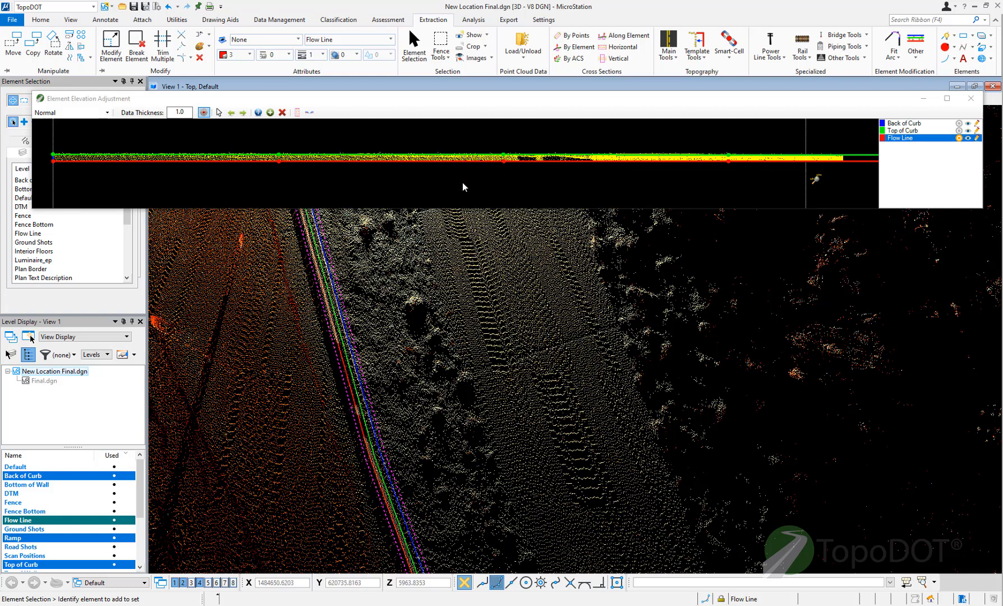
Hide Top of Curb in the profile to inspect the Back of Curb line behind it, and show Top of Curb again
left_click(374, 182)
scroll(279, 158, "up", 3)
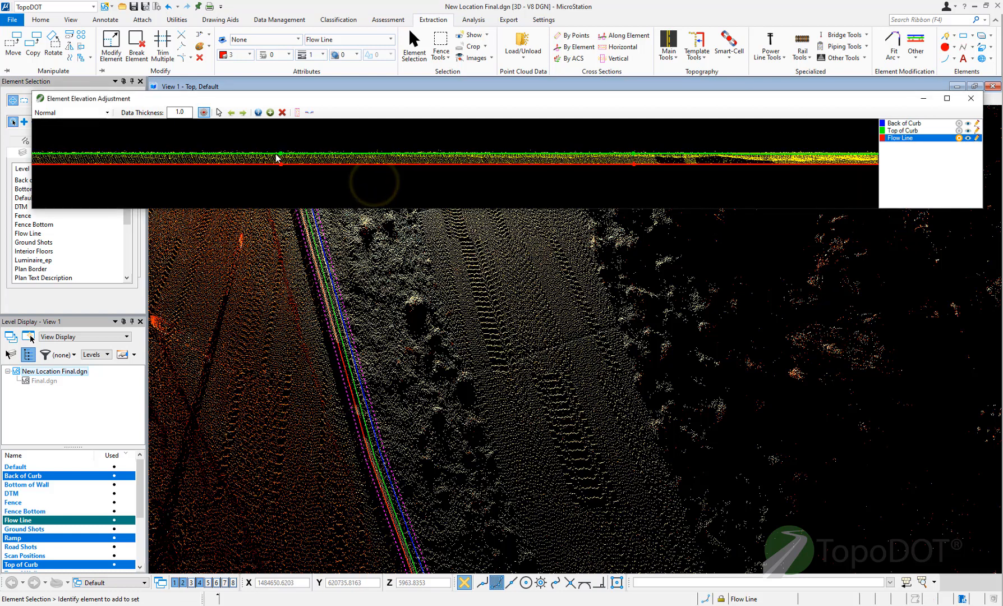
scroll(284, 160, "up", 2)
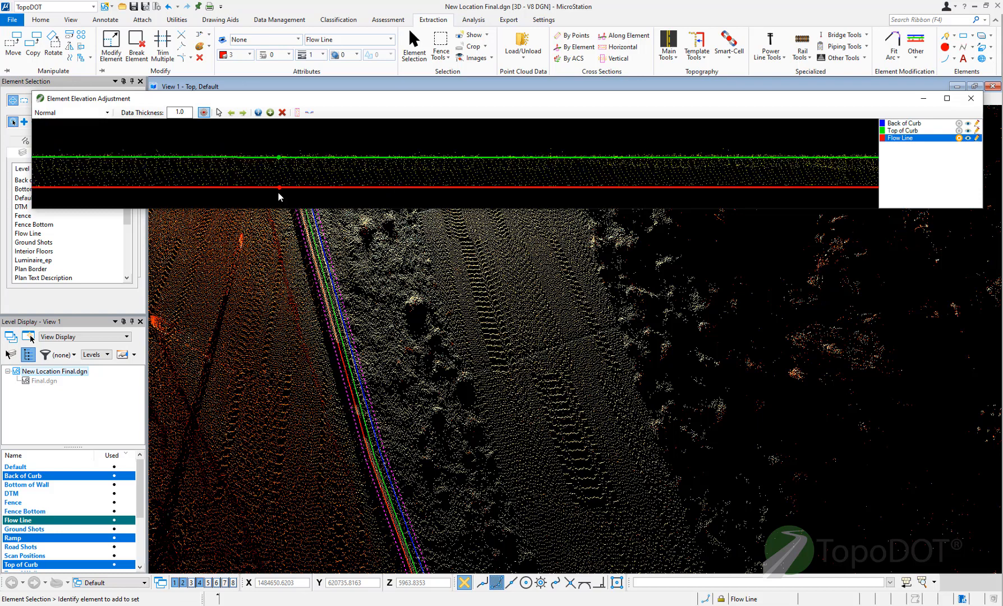
left_click(968, 132)
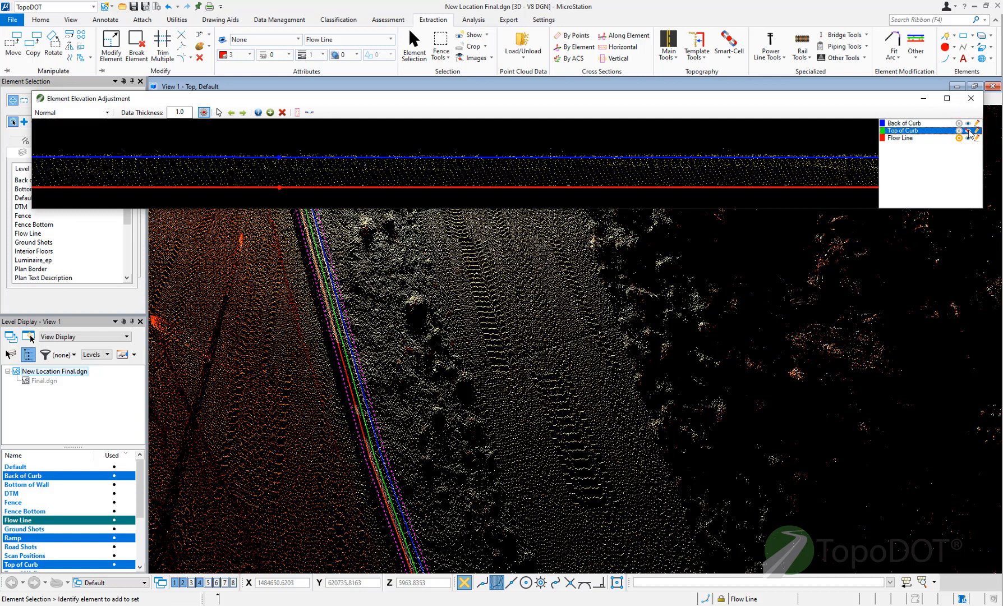
left_click(969, 131)
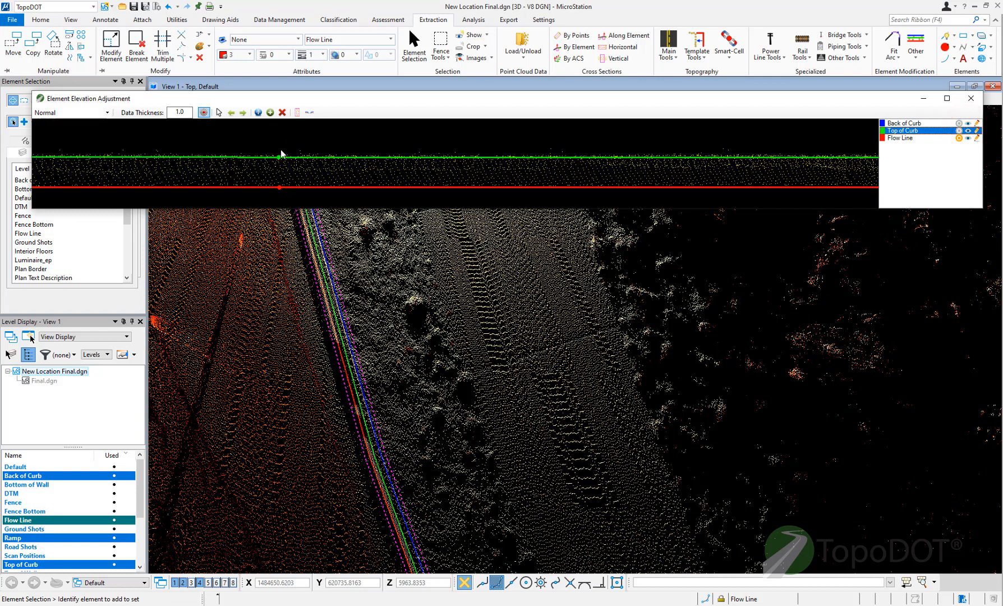
Examine the first segment's profile for how the curb lines and their vertices fit the point cloud
scroll(210, 141, "down", 4)
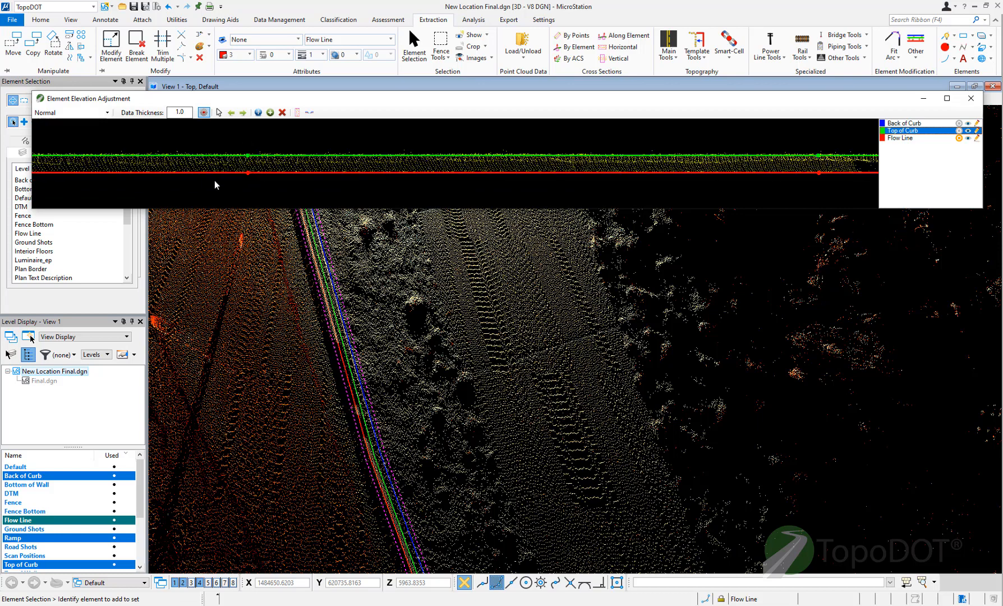
scroll(194, 167, "down", 2)
scroll(589, 164, "up", 2)
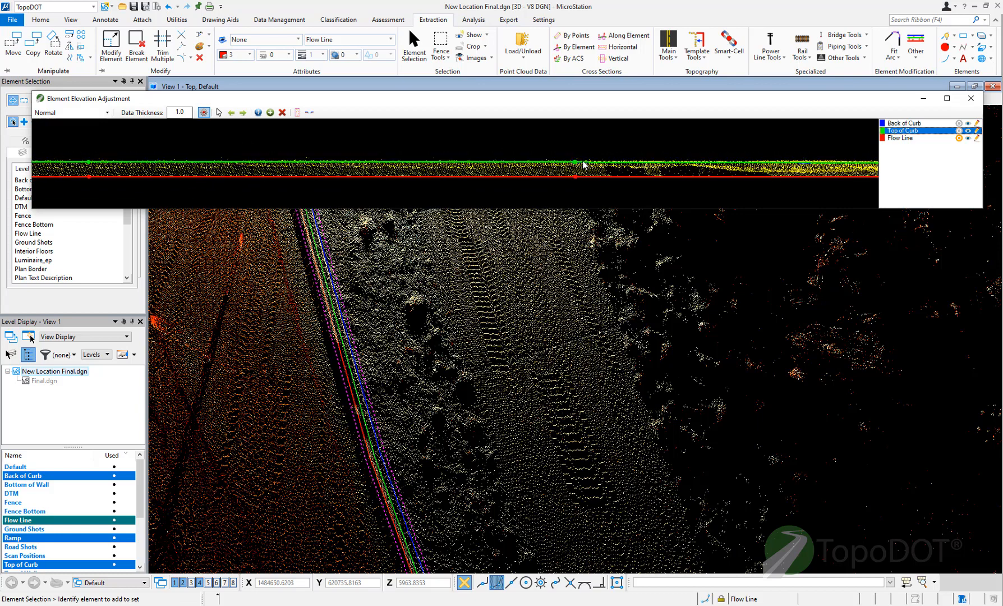
scroll(443, 167, "down", 3)
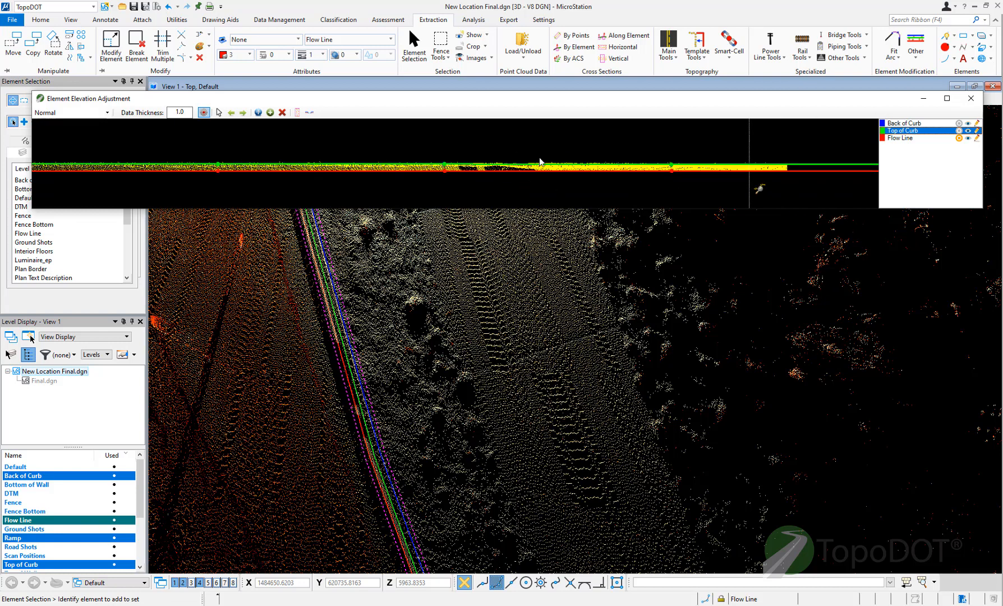
scroll(533, 162, "up", 2)
scroll(537, 158, "down", 2)
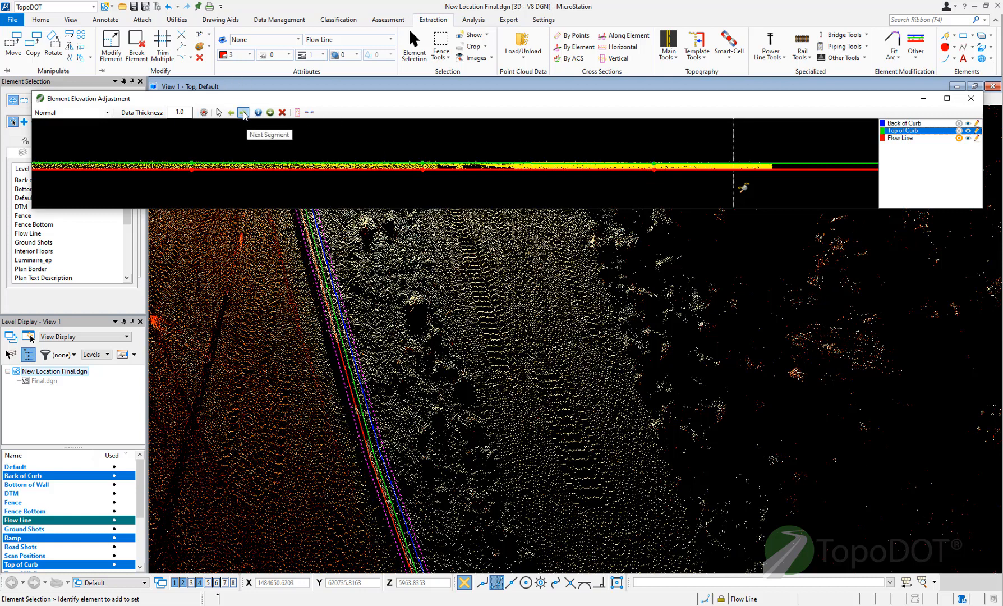
Advance to the next profile segment and raise the Top of Curb vertex beside the notch onto the point cloud's upper edge with Move Vertex
left_click(243, 114)
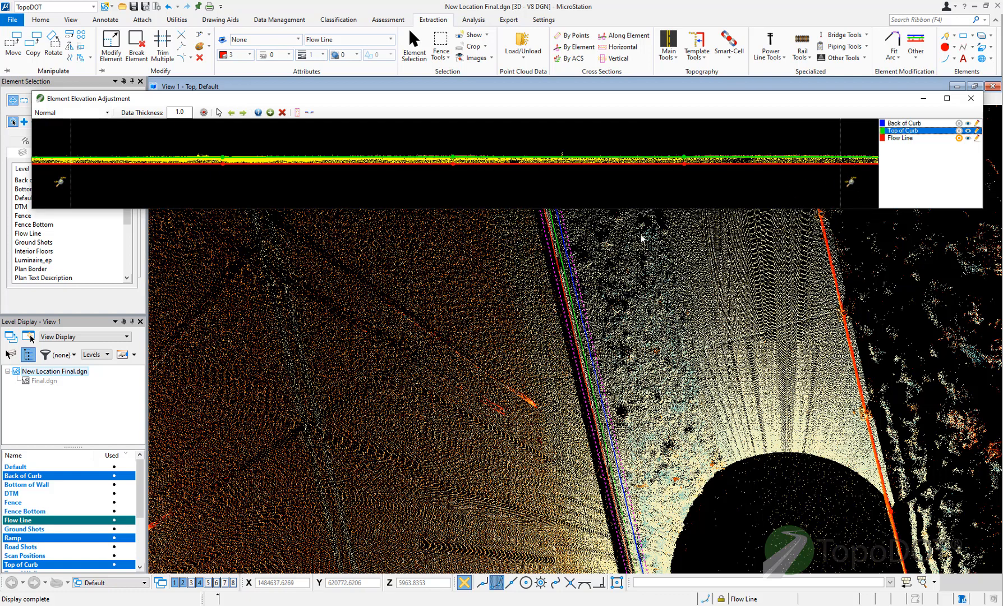
scroll(72, 163, "up", 2)
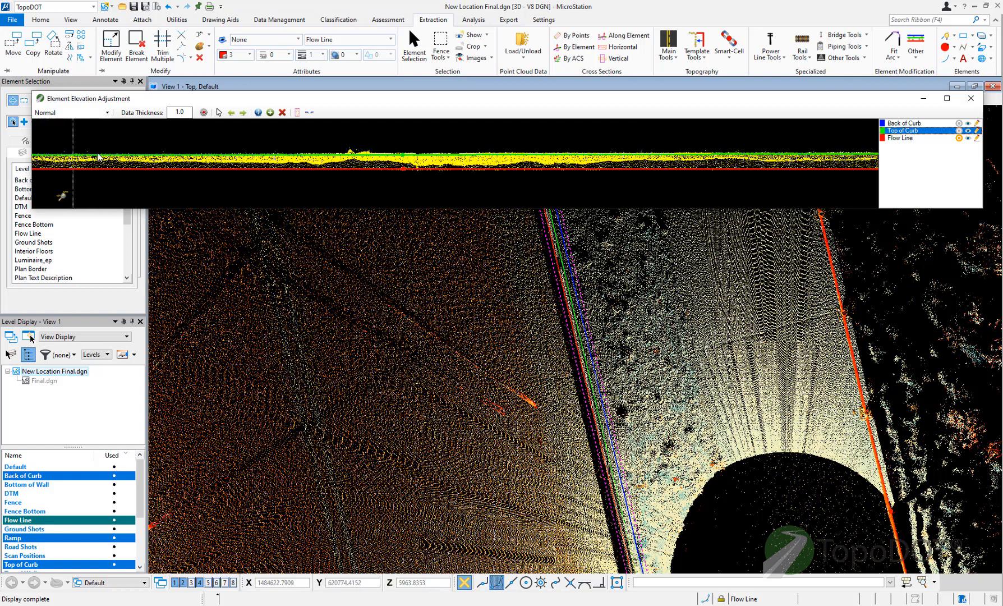
scroll(431, 149, "up", 3)
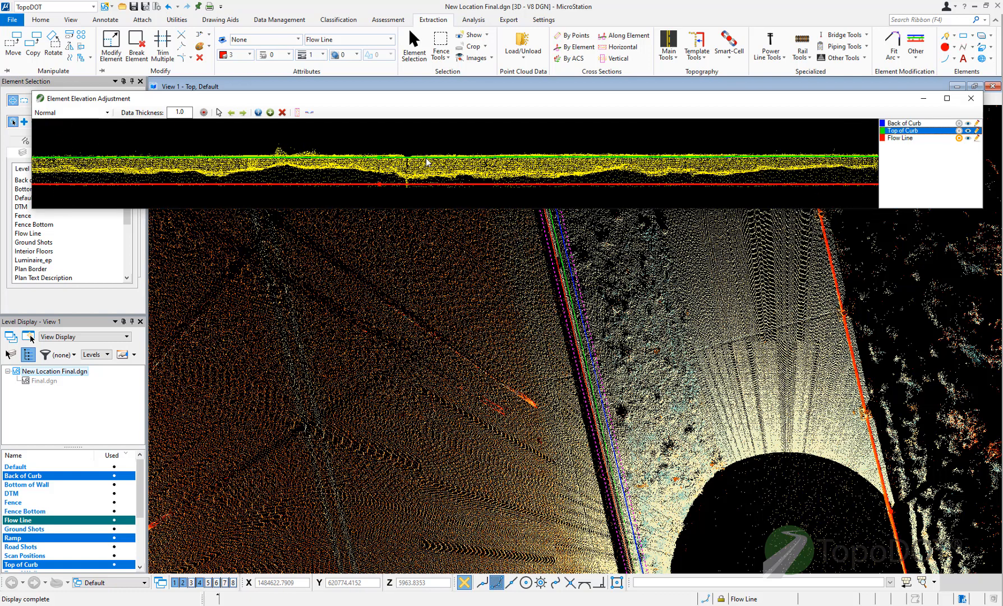
scroll(319, 149, "up", 3)
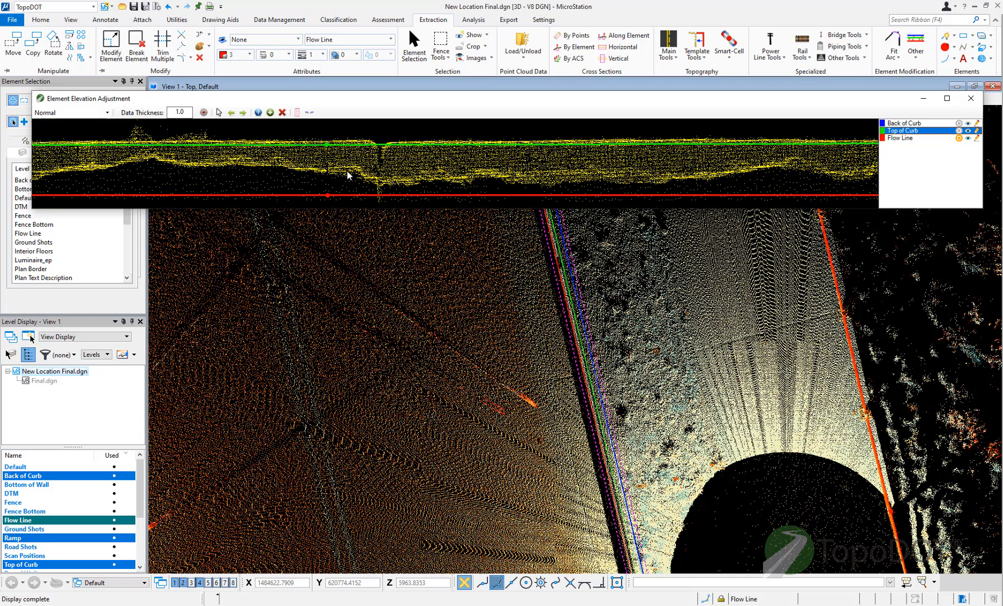
left_click(258, 113)
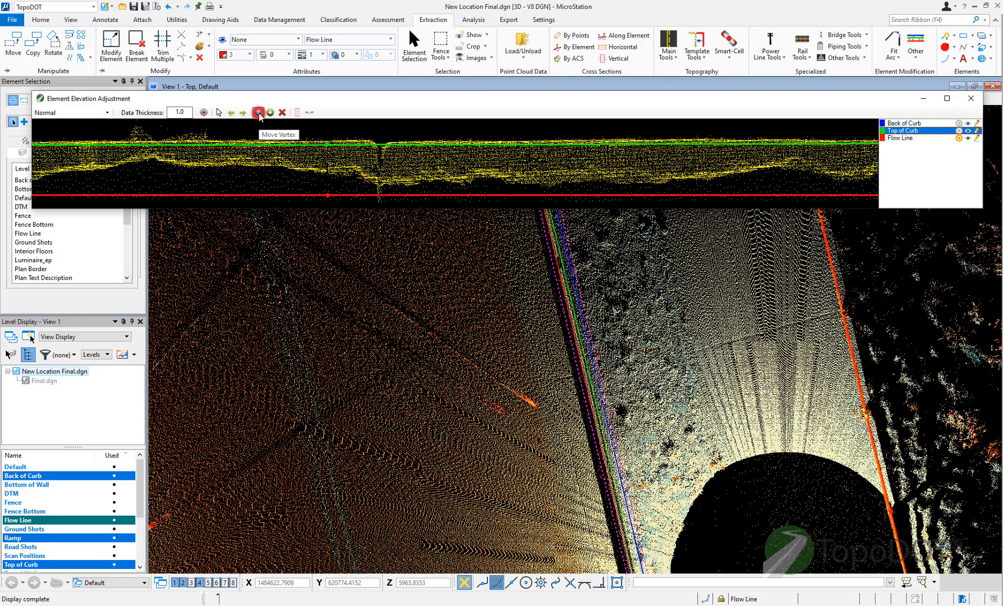
mouse_move(327, 150)
left_mouse_down()
mouse_move(329, 159)
mouse_move(324, 145)
left_mouse_up()
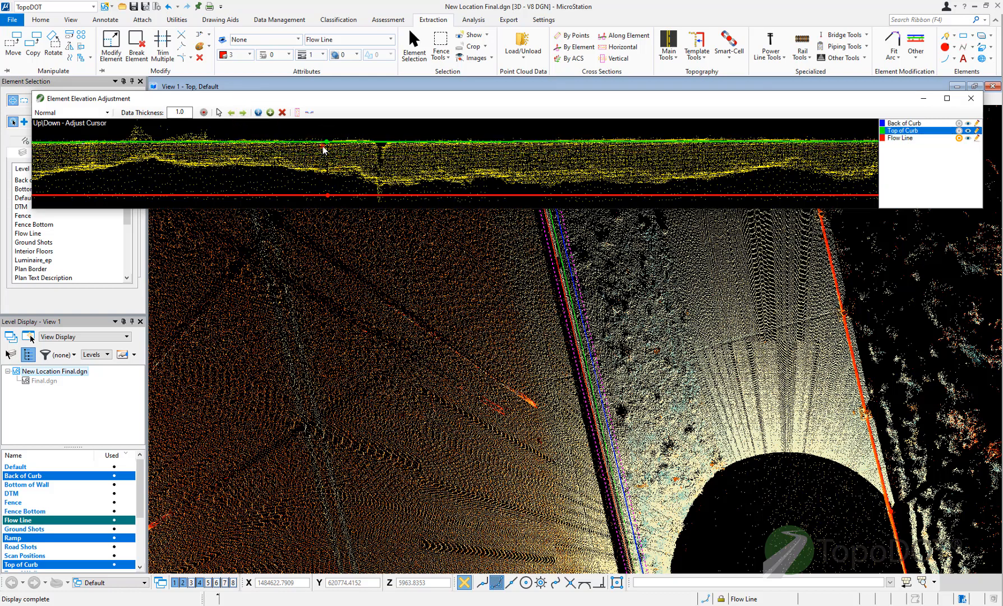
Lower the Flow Line vertex beneath the adjusted Top of Curb vertex to the base of the point cloud and end Move Vertex
left_click_drag(325, 194, 330, 203)
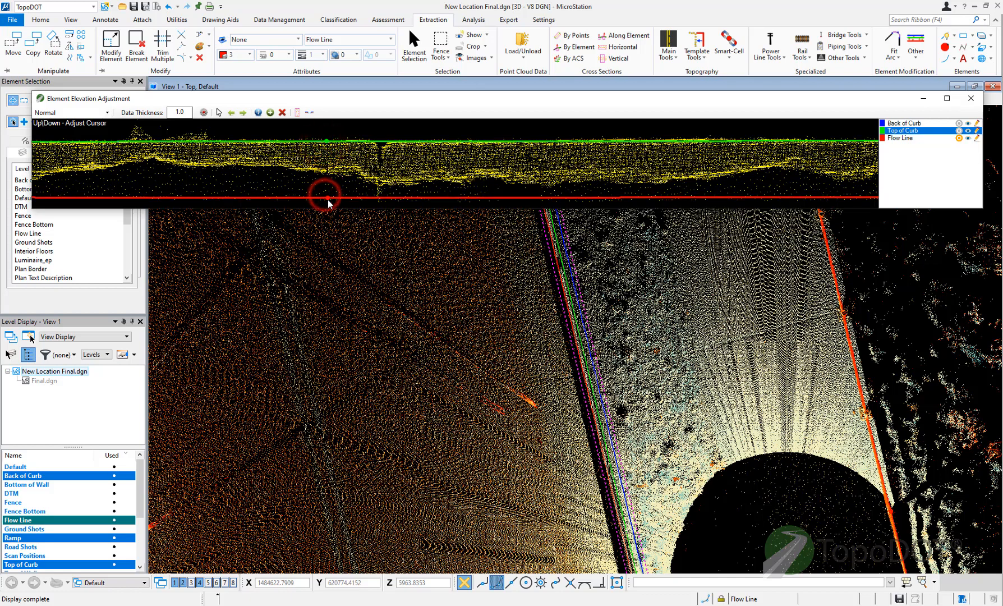
left_click(328, 199)
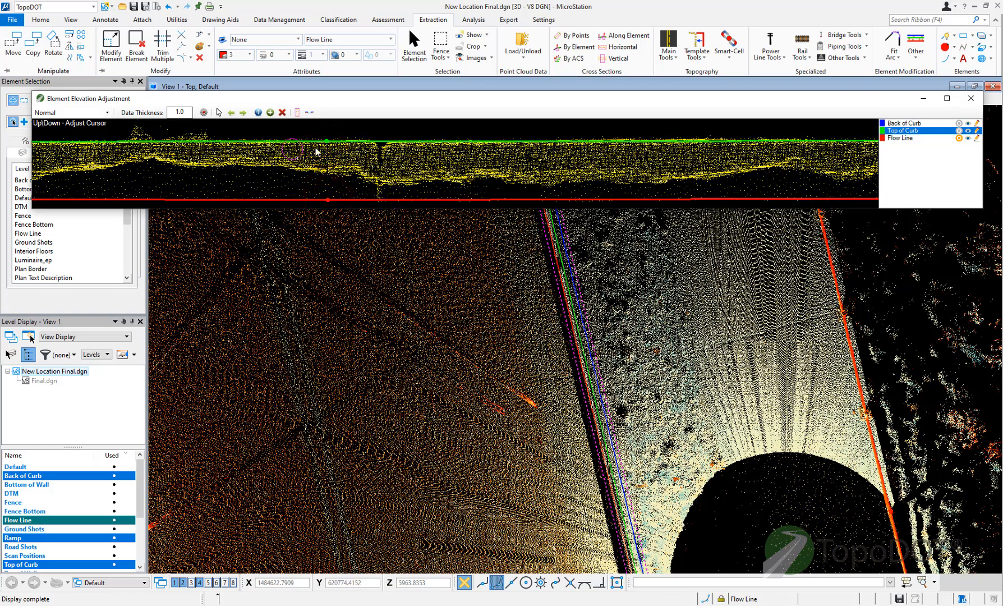
scroll(352, 162, "down", 2)
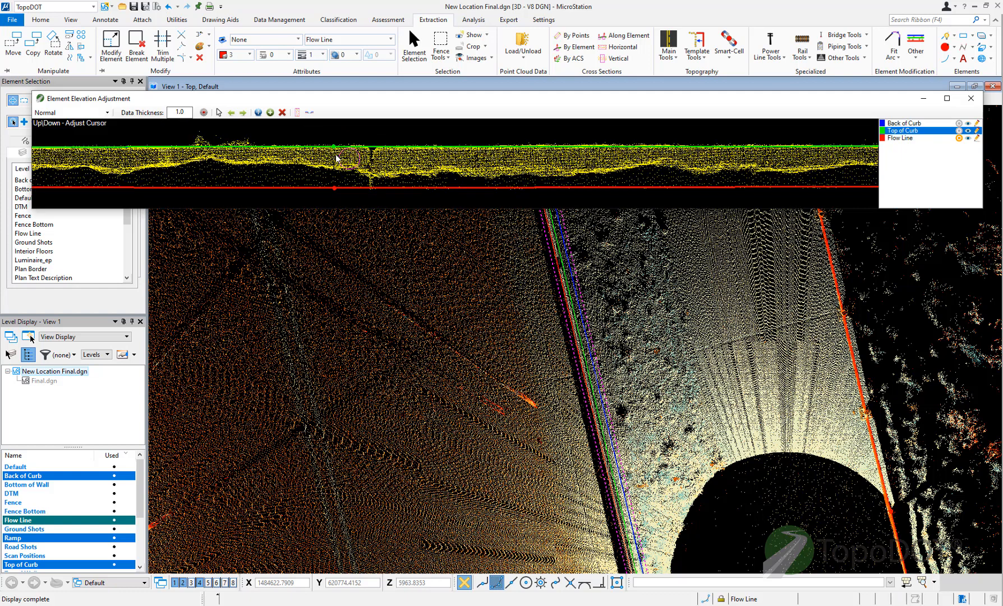
scroll(337, 159, "down", 2)
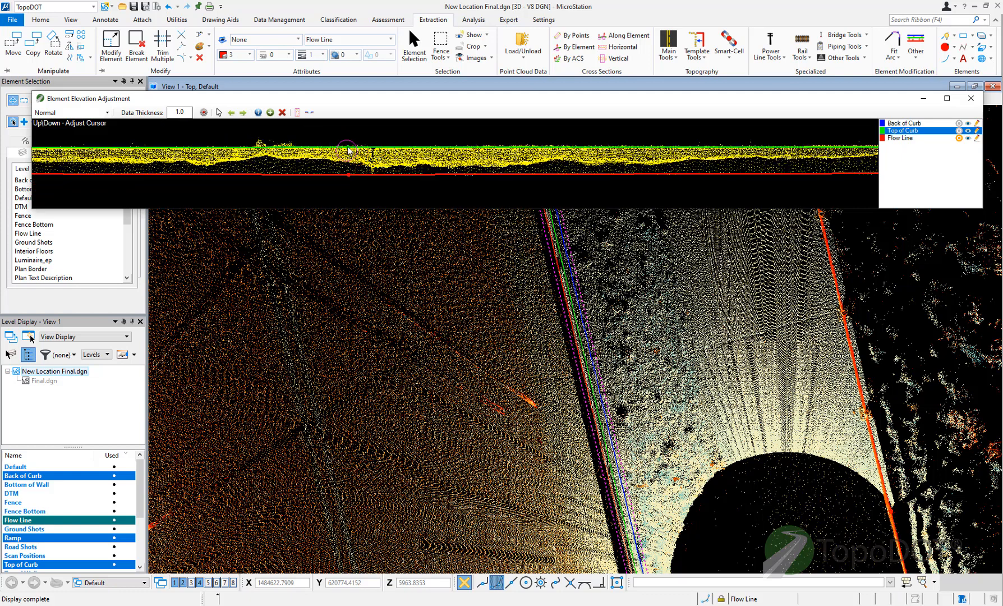
left_click(219, 112)
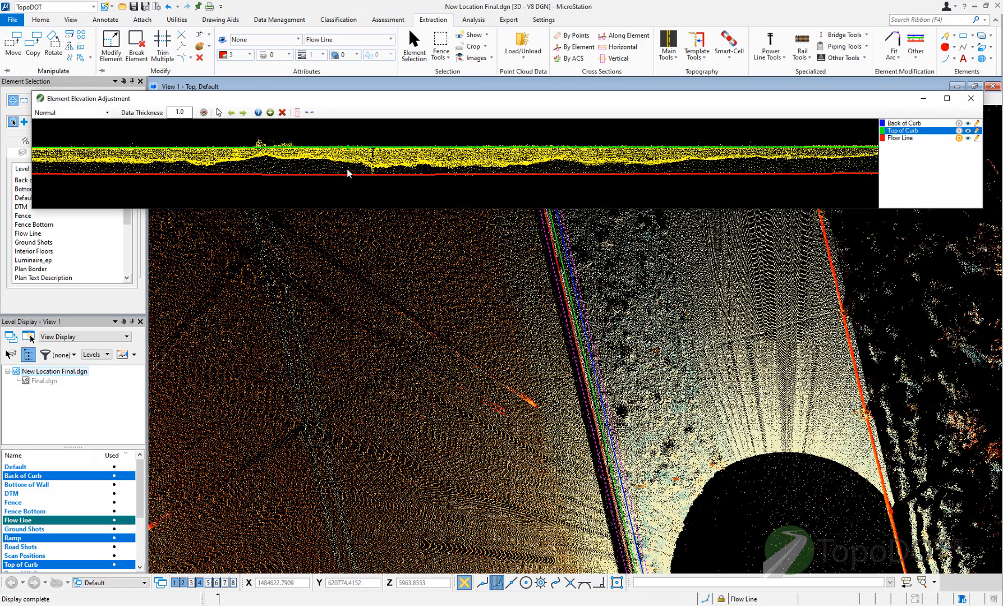
Examine the rest of the current profile segment up to its end for how Top of Curb and Flow Line fit the point cloud
scroll(258, 162, "down", 4)
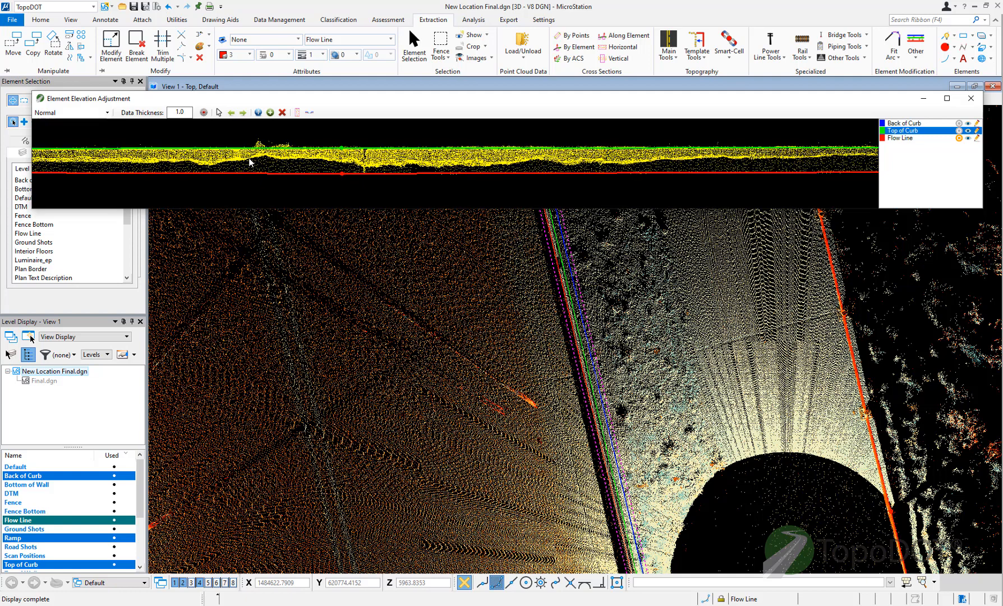
scroll(262, 160, "down", 4)
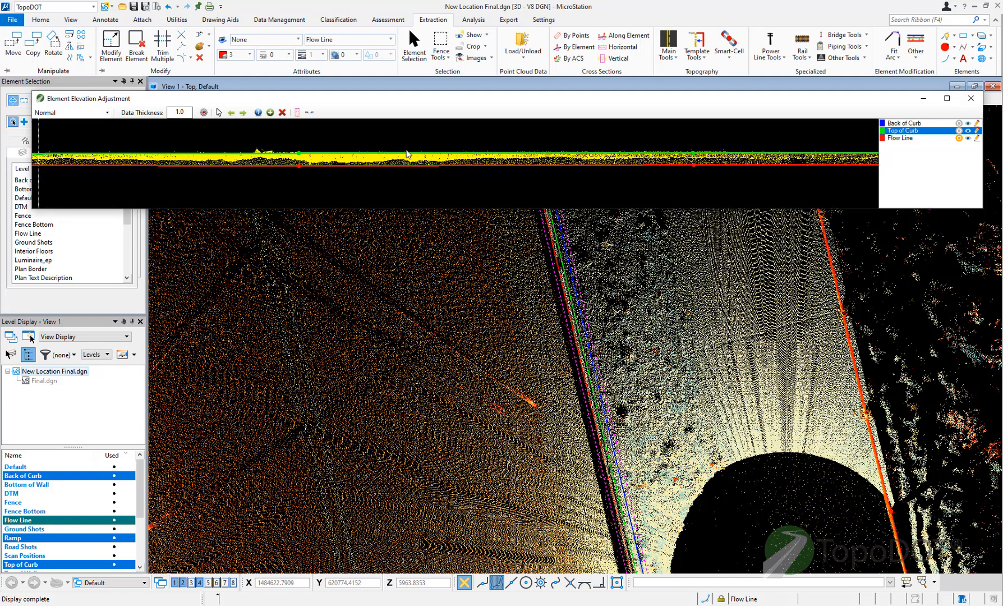
scroll(408, 155, "down", 5)
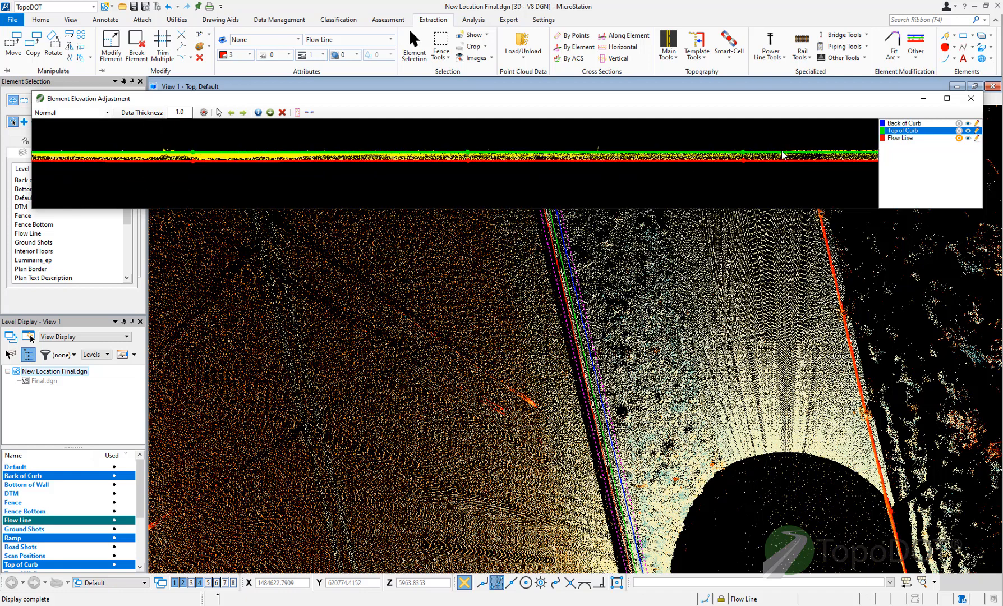
scroll(762, 154, "up", 4)
scroll(577, 173, "down", 3)
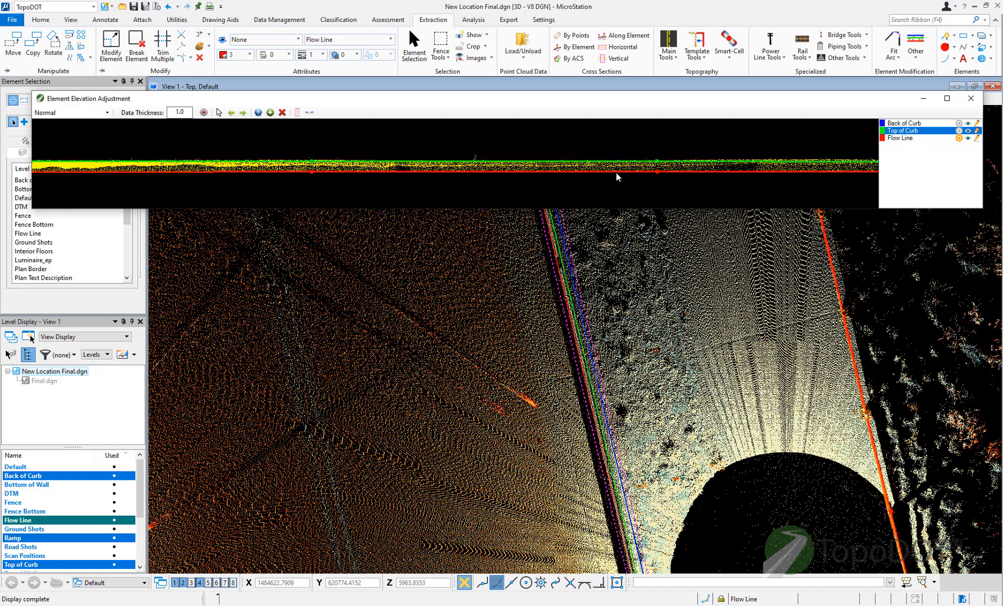
scroll(869, 163, "up", 3)
scroll(552, 153, "down", 3)
scroll(712, 163, "up", 1)
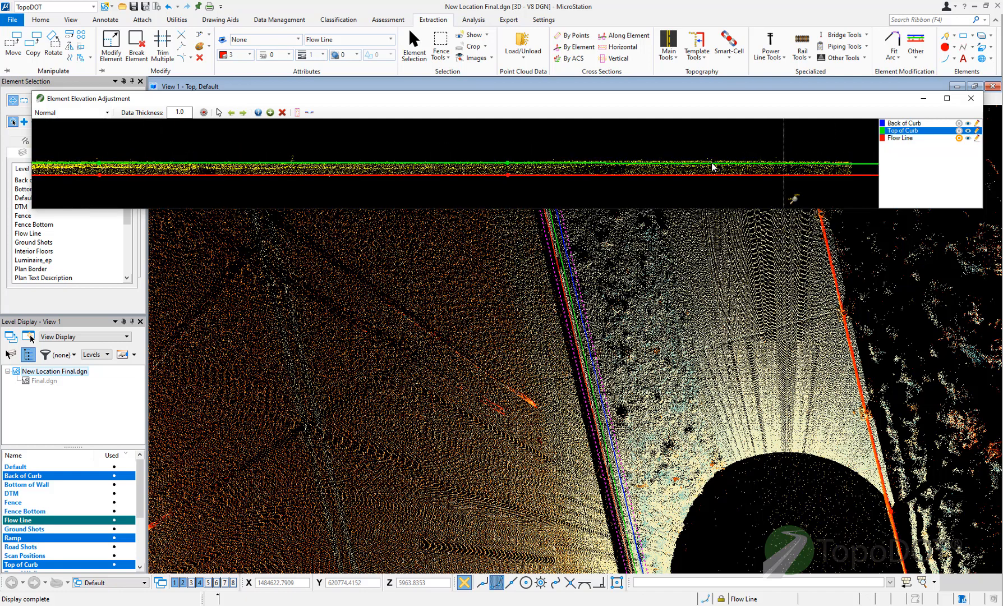
scroll(689, 165, "up", 3)
scroll(542, 184, "down", 4)
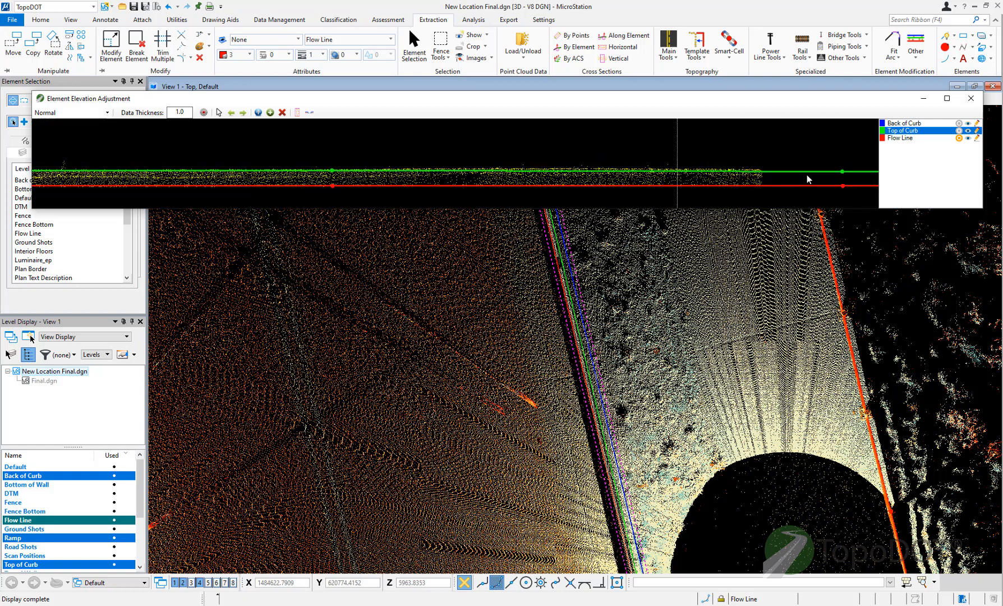
scroll(593, 173, "up", 2)
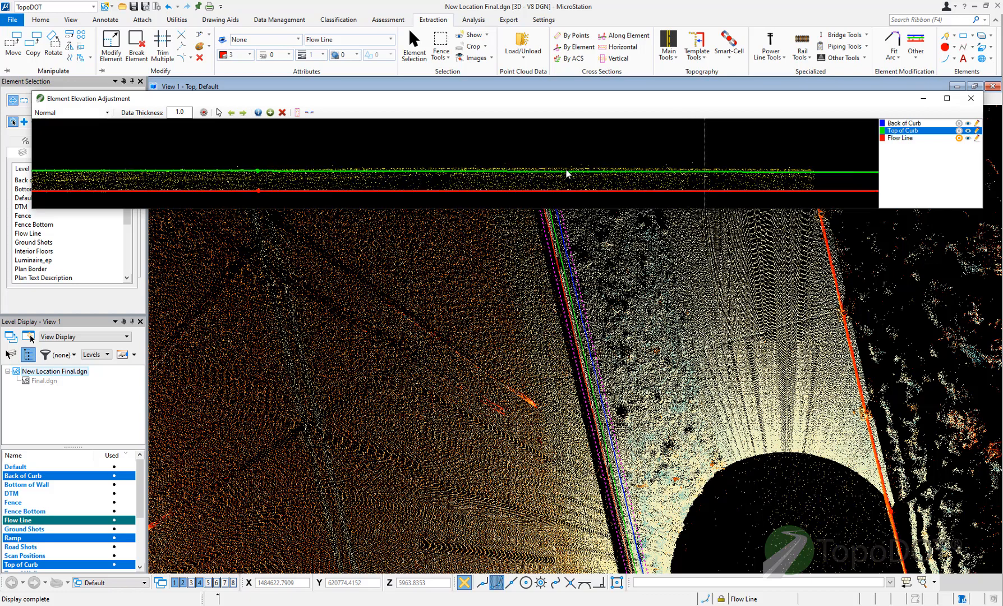
scroll(457, 174, "down", 2)
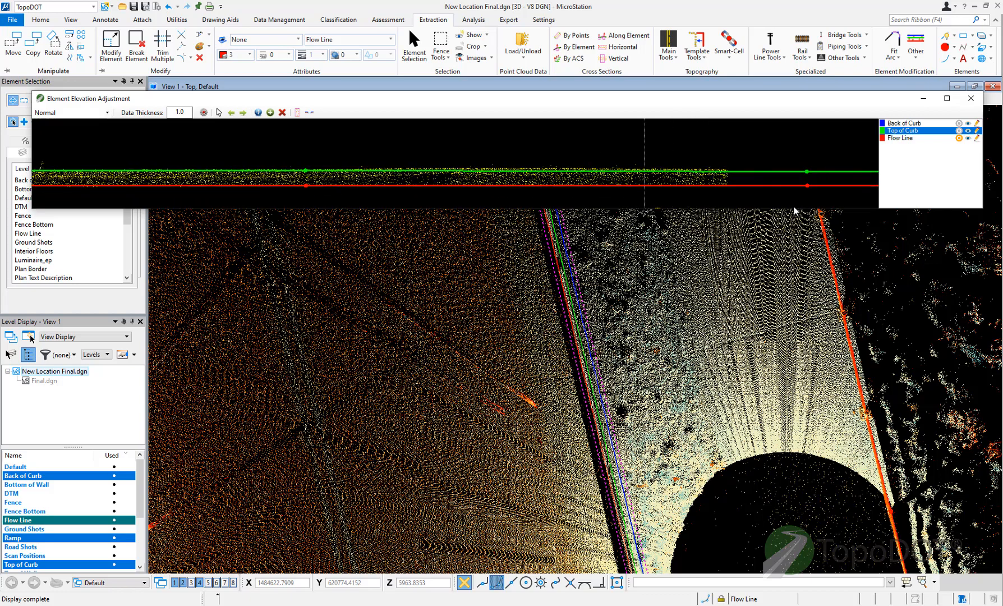
scroll(671, 157, "down", 2)
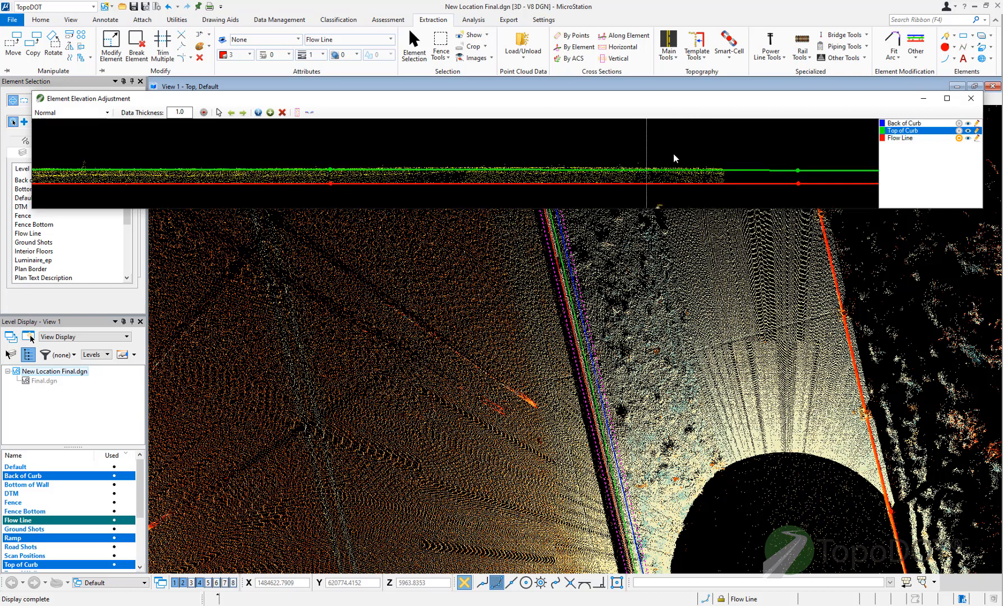
Advance to the next profile segment and insert a vertex into the curb lines just inside the start of its point cloud
left_click(662, 204)
scroll(658, 172, "up", 2)
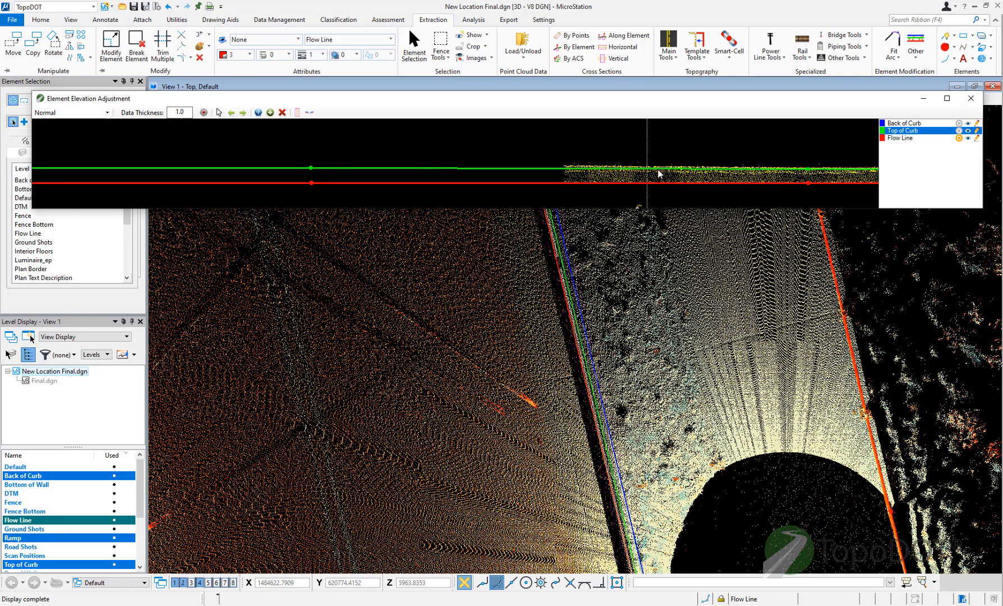
scroll(523, 161, "down", 3)
scroll(733, 163, "up", 2)
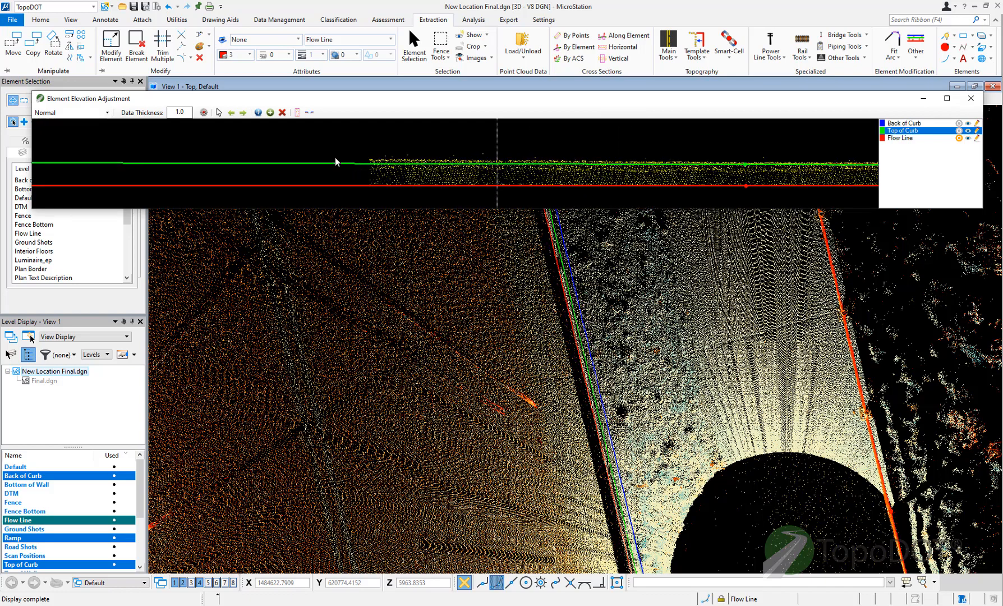
scroll(335, 157, "up", 2)
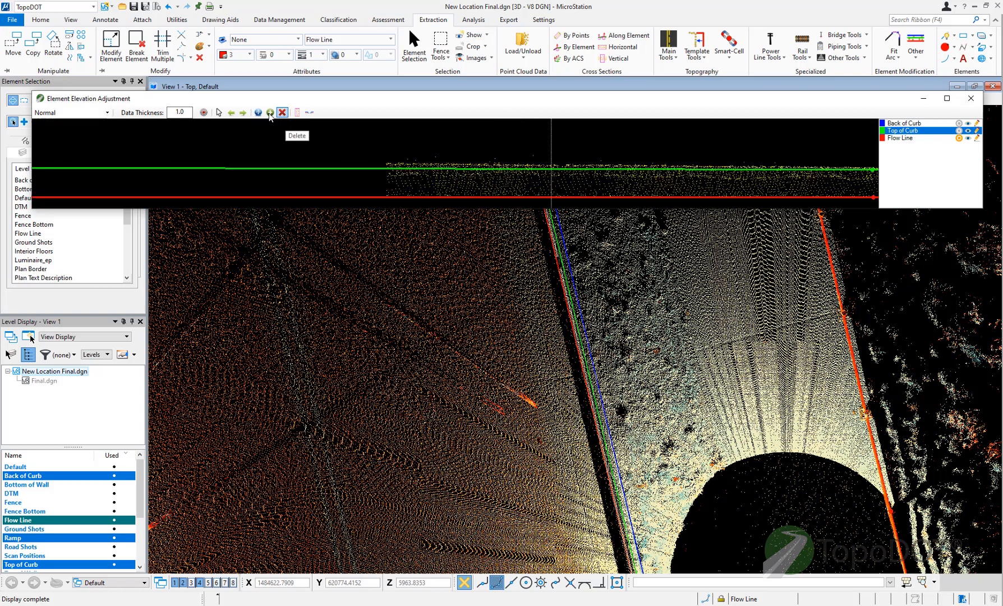
left_click(269, 113)
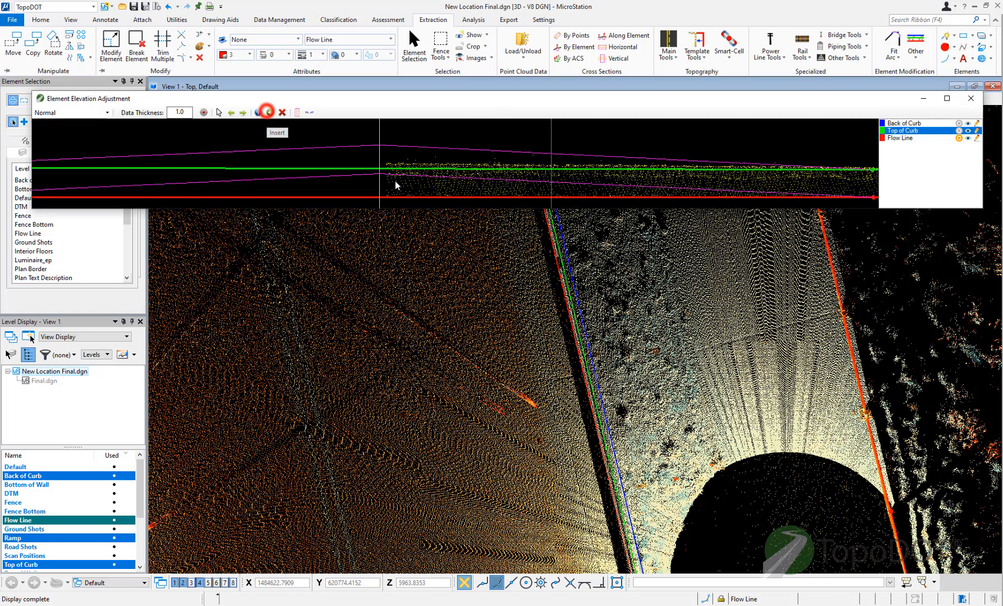
left_click(422, 197)
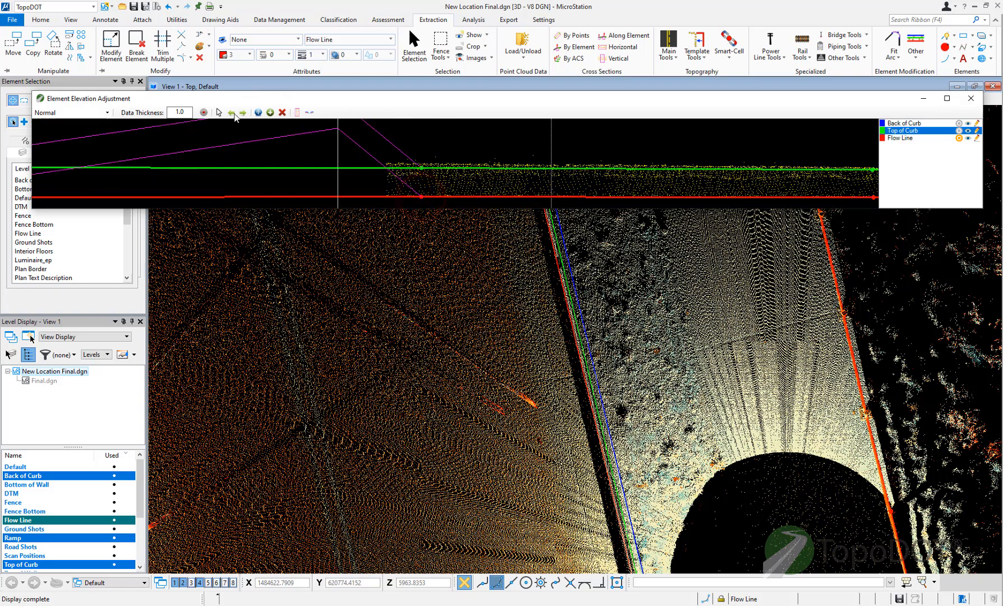
Raise the newly inserted Top of Curb vertex onto the point cloud's upper edge with Move Vertex
left_click(258, 113)
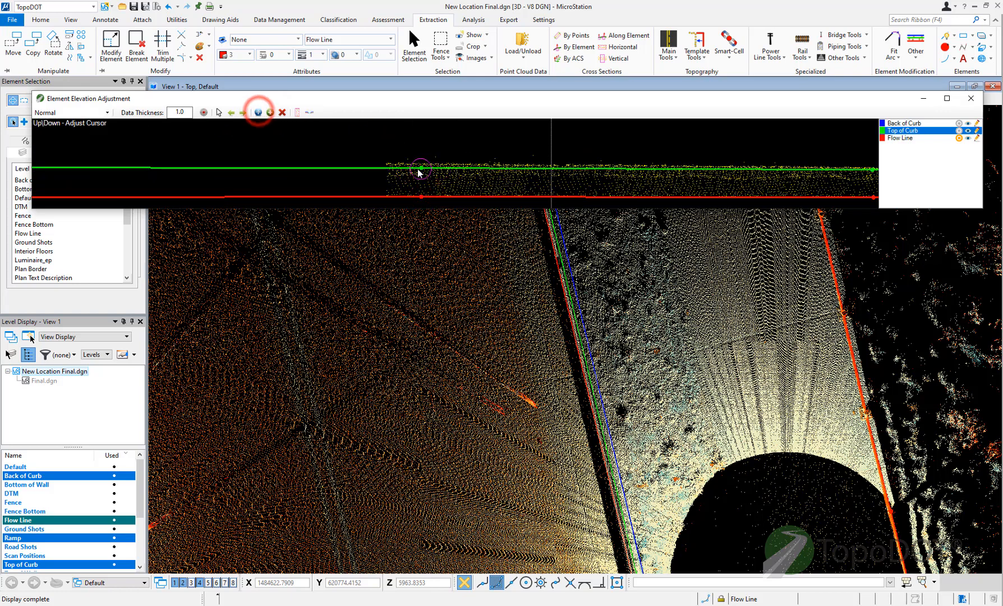
left_click(420, 166)
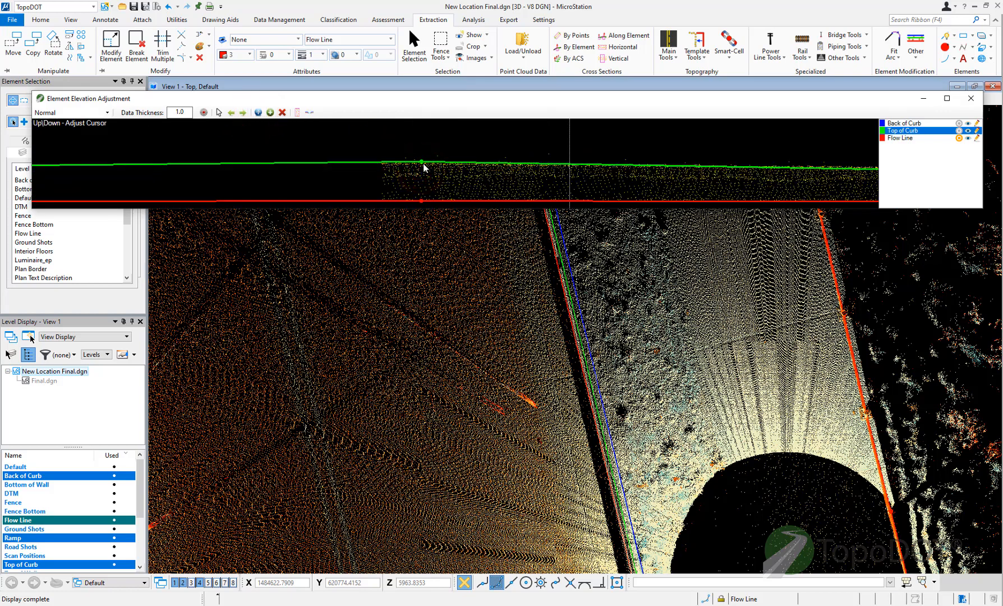
left_click(423, 164)
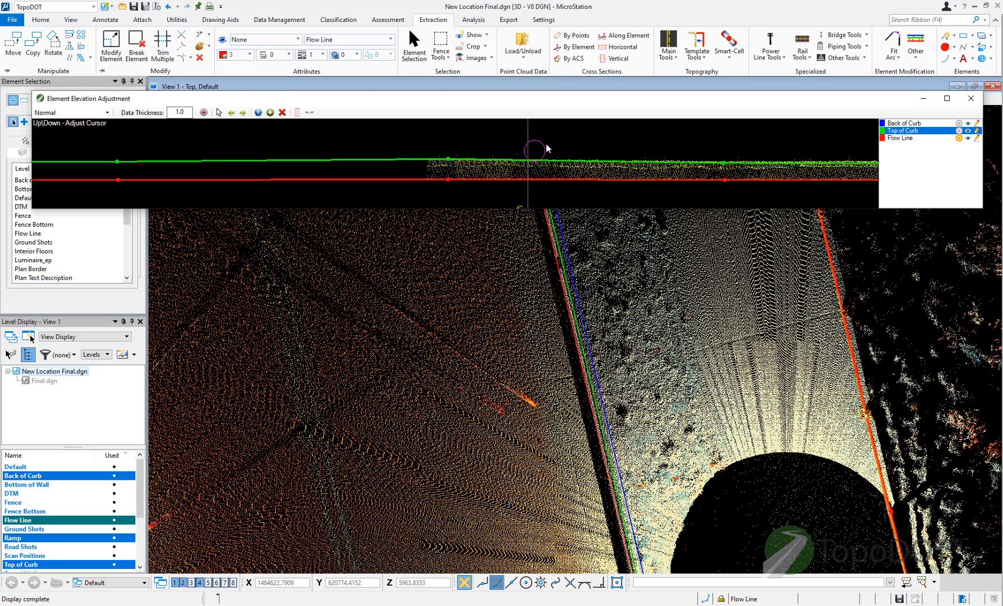
Return to the previous profile segment, check the curb's extent in the top view, and end Move Vertex
scroll(518, 146, "down", 2)
left_click(512, 196)
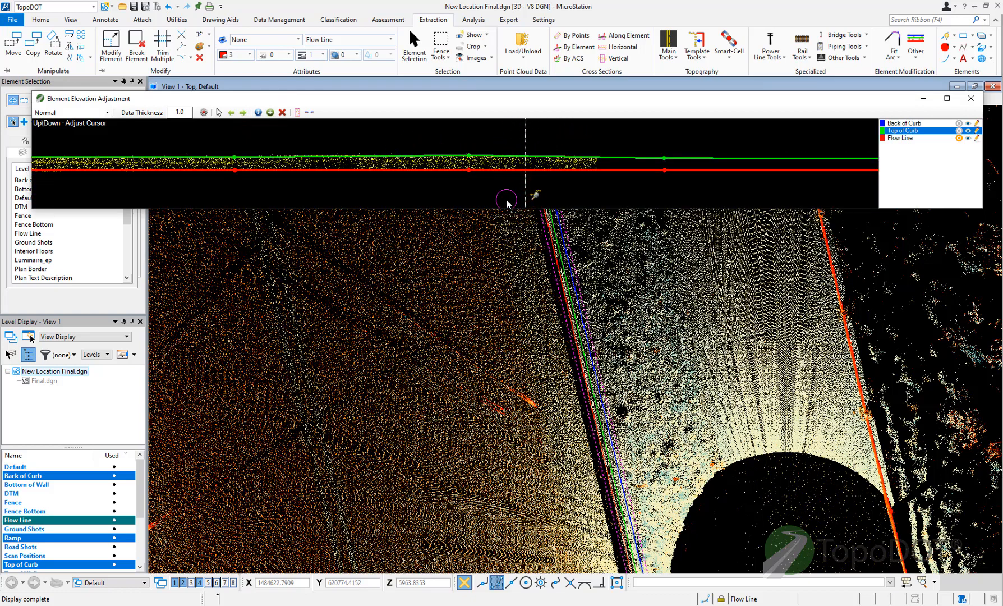
left_click(424, 167)
scroll(465, 361, "down", 3)
scroll(488, 354, "up", 4)
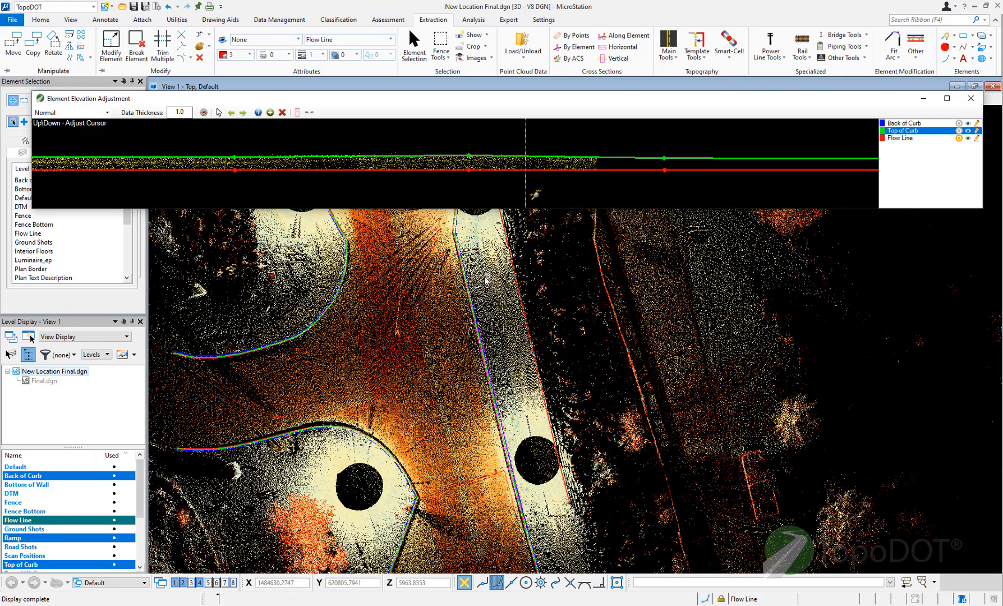
scroll(482, 306, "down", 4)
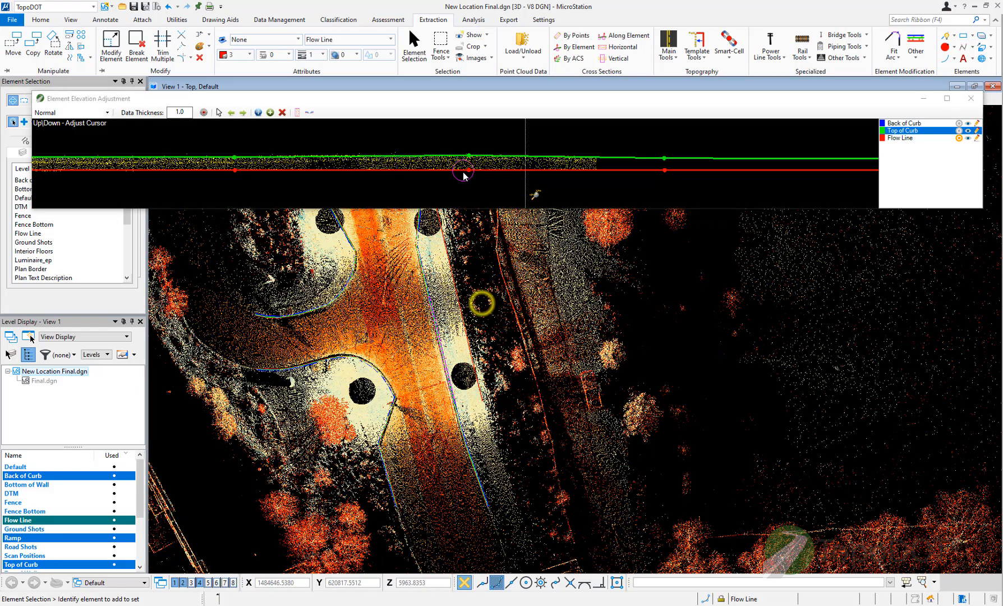
left_click(218, 112)
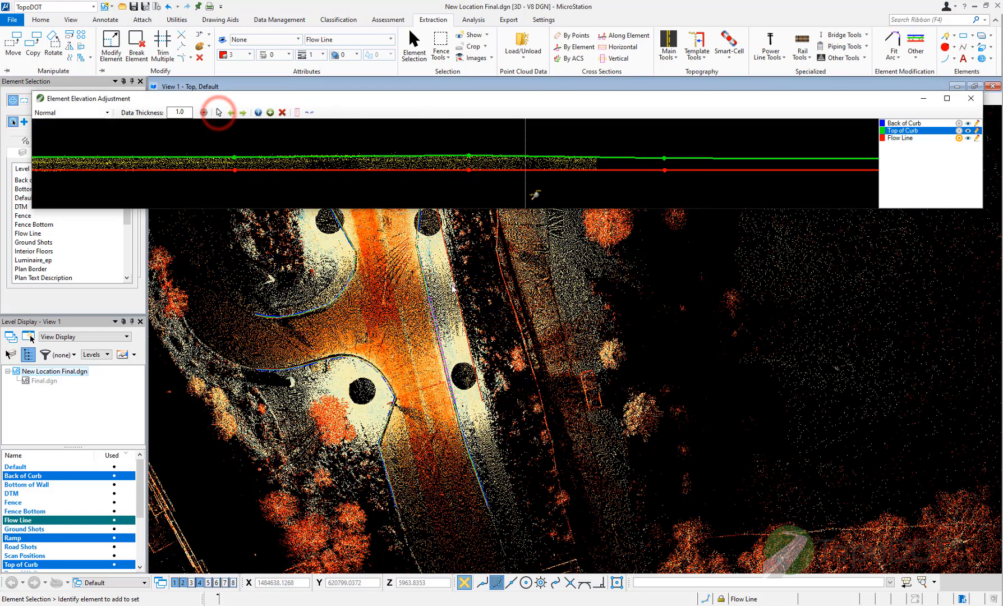
Select the Top of Curb line at the segment boundary in the top view to inspect its vertex, and advance the profile to the next segment
scroll(438, 292, "up", 4)
scroll(432, 286, "up", 3)
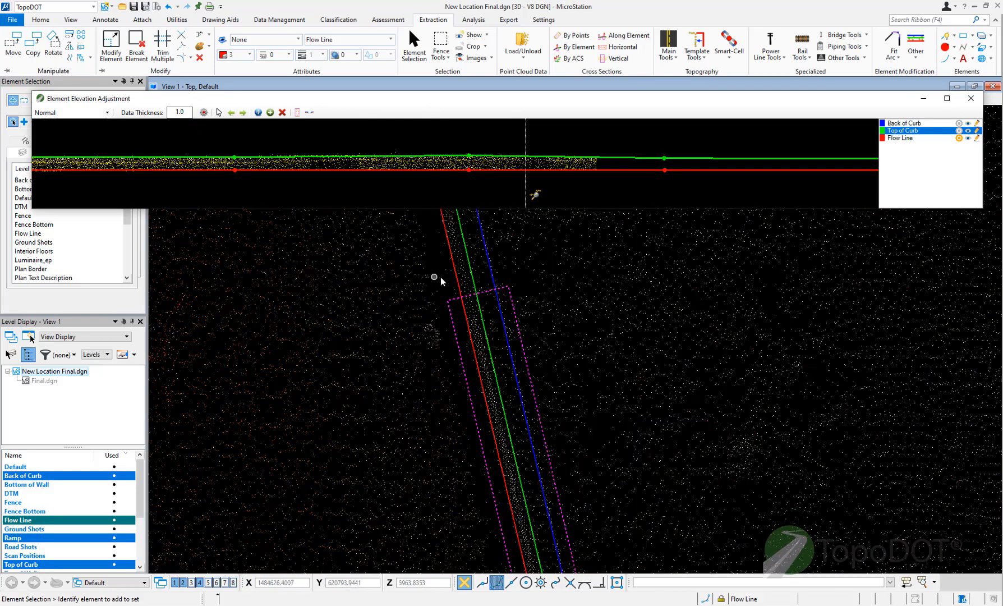
left_click(469, 324)
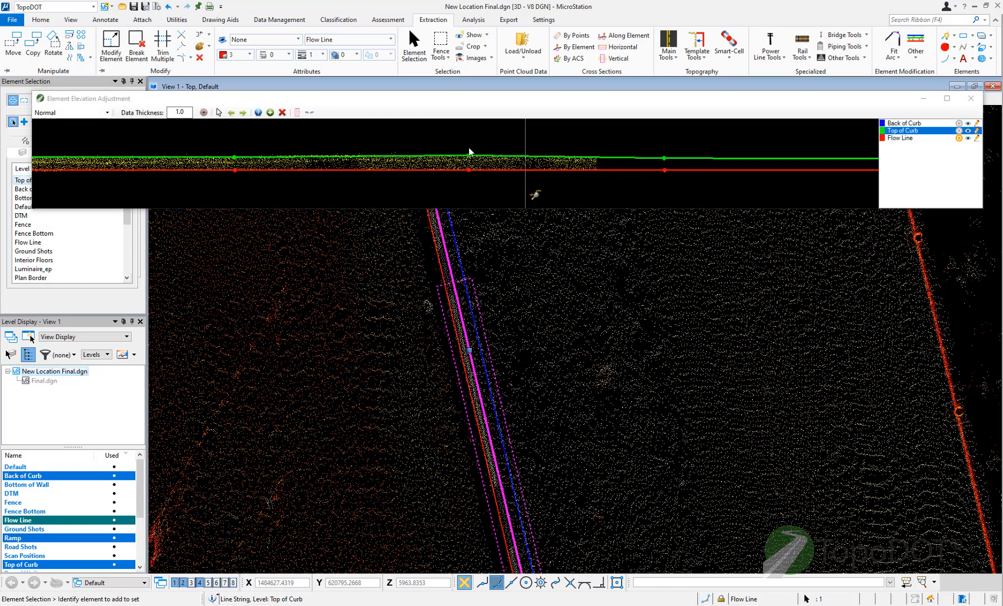
left_click(535, 195)
key("Right")
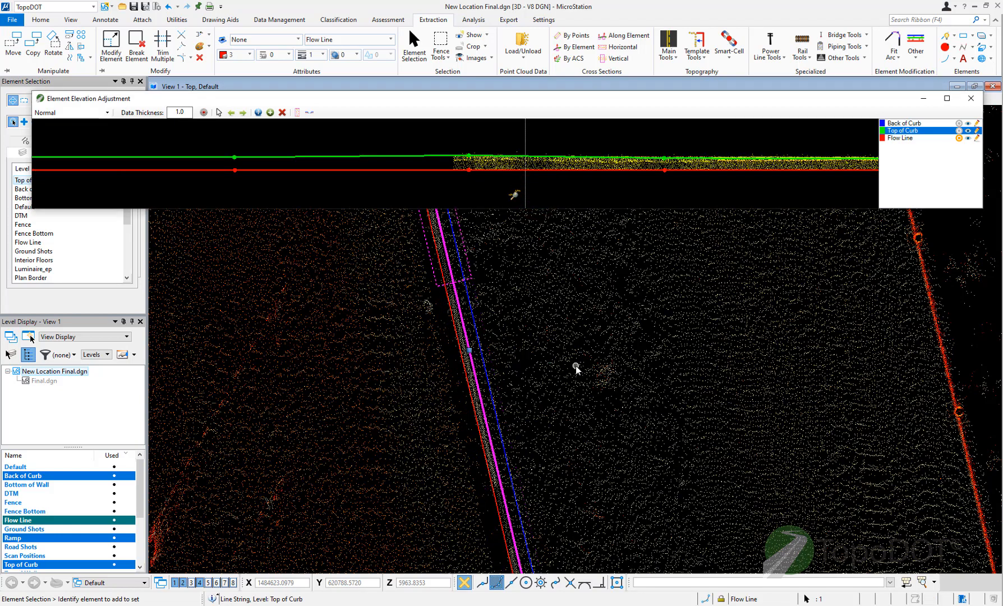
Examine this profile segment as far as the gap in the point cloud for how the curb lines and their vertices fit
scroll(267, 298, "down", 1)
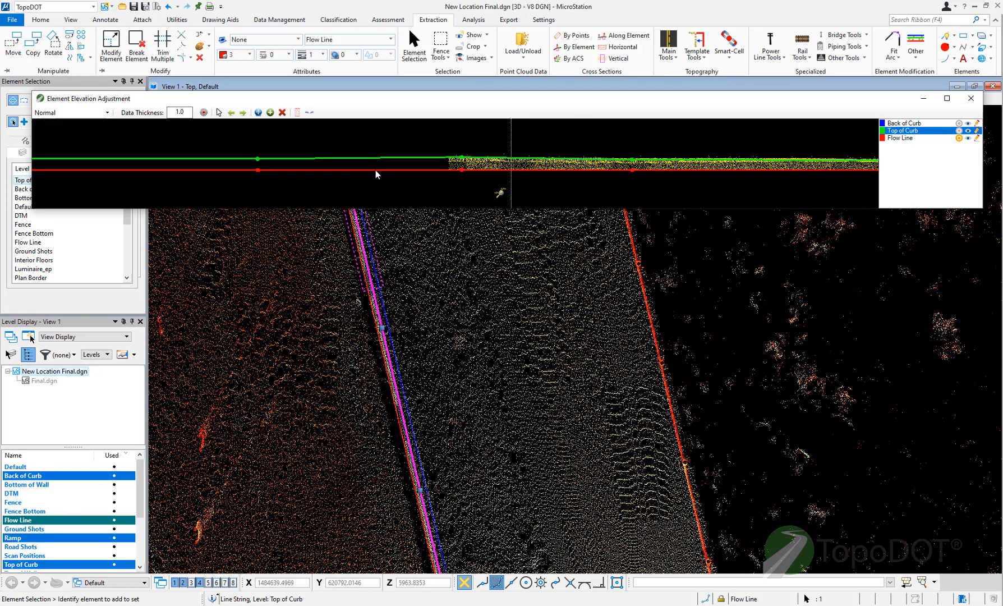
scroll(316, 177, "down", 1)
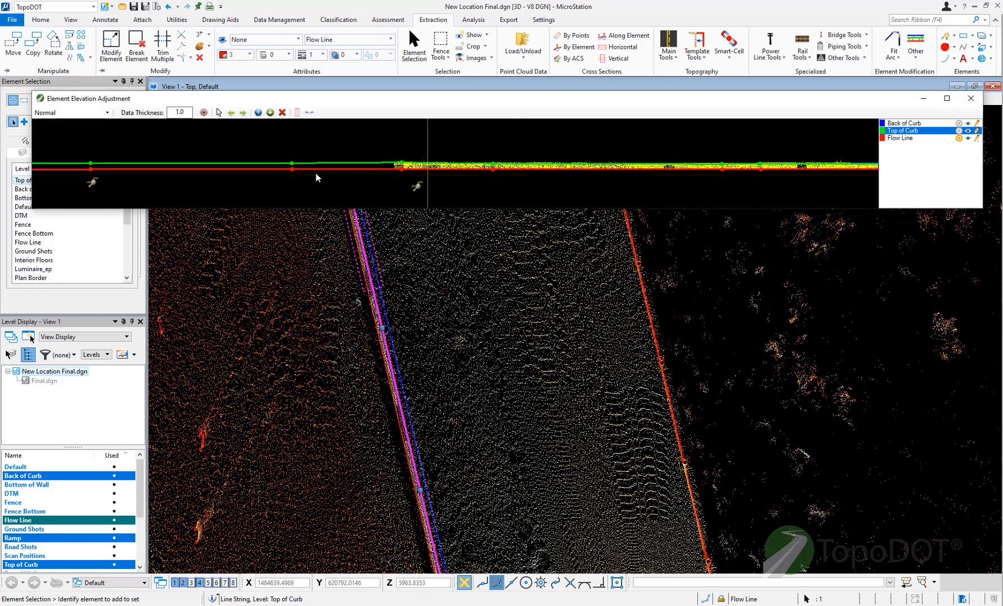
scroll(317, 177, "down", 1)
scroll(822, 162, "up", 2)
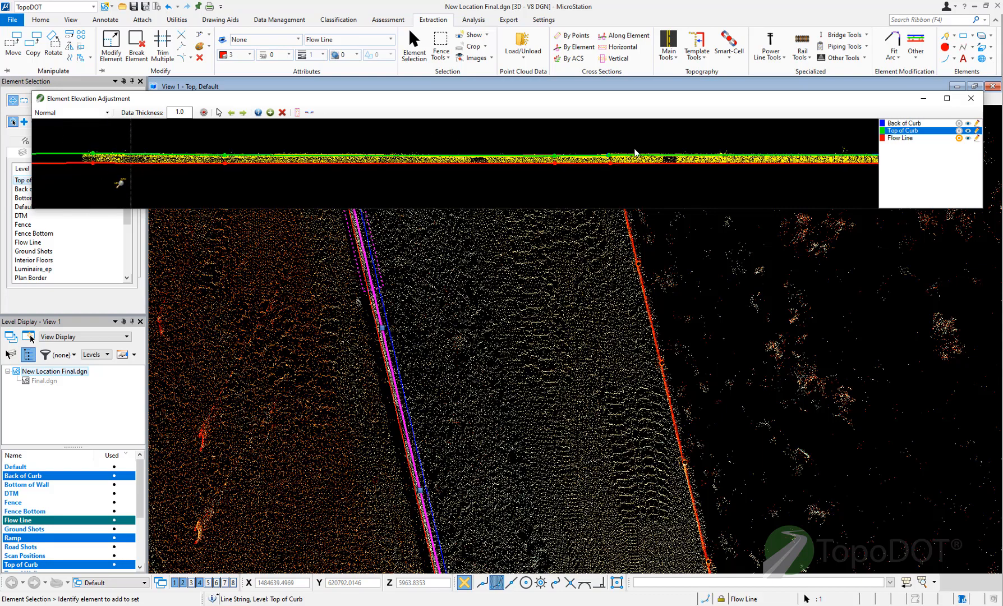
scroll(617, 157, "up", 3)
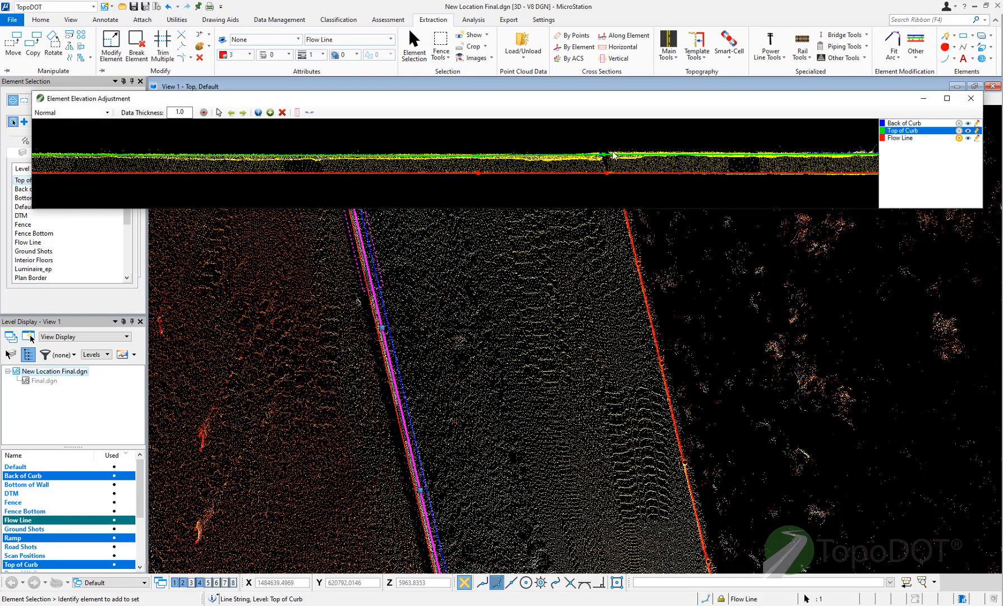
scroll(613, 156, "up", 4)
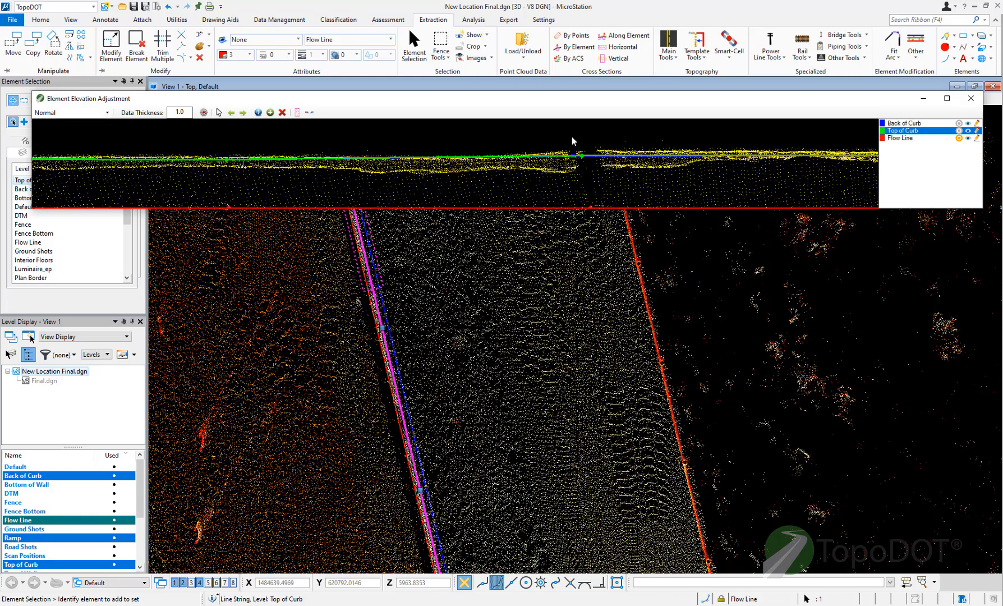
scroll(531, 156, "down", 2)
scroll(586, 168, "up", 2)
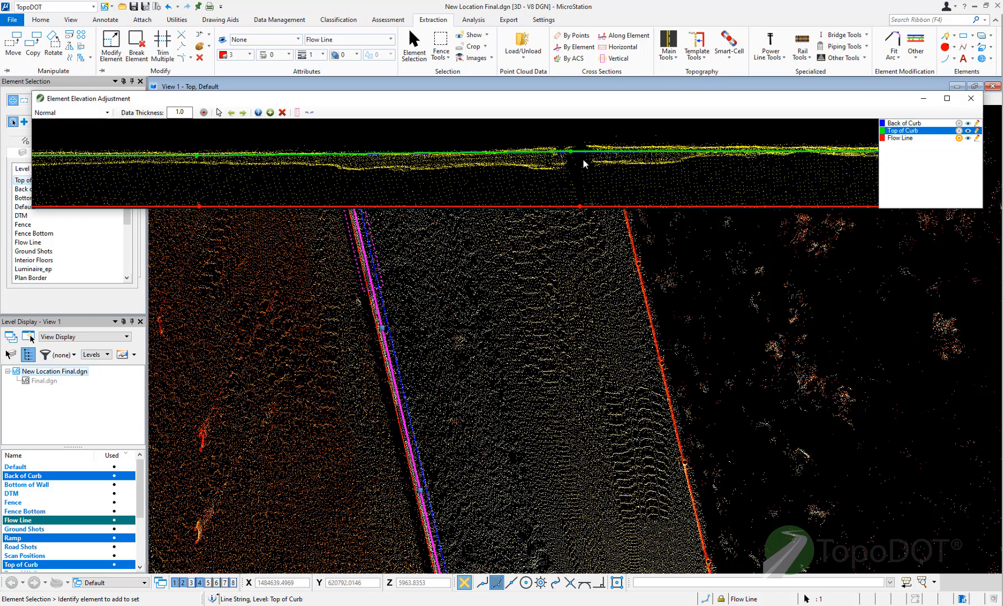
scroll(409, 166, "down", 2)
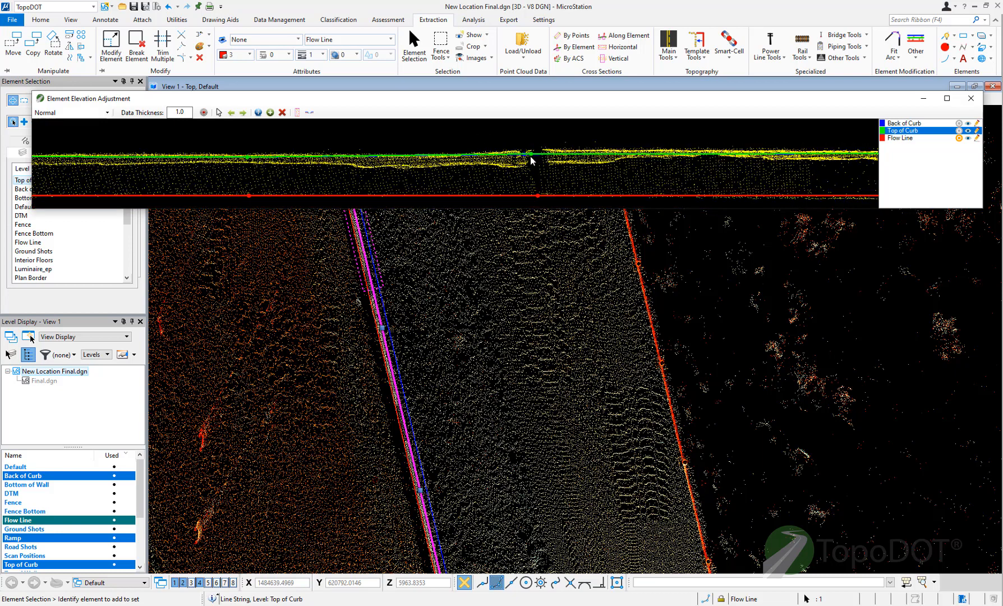
scroll(531, 157, "up", 1)
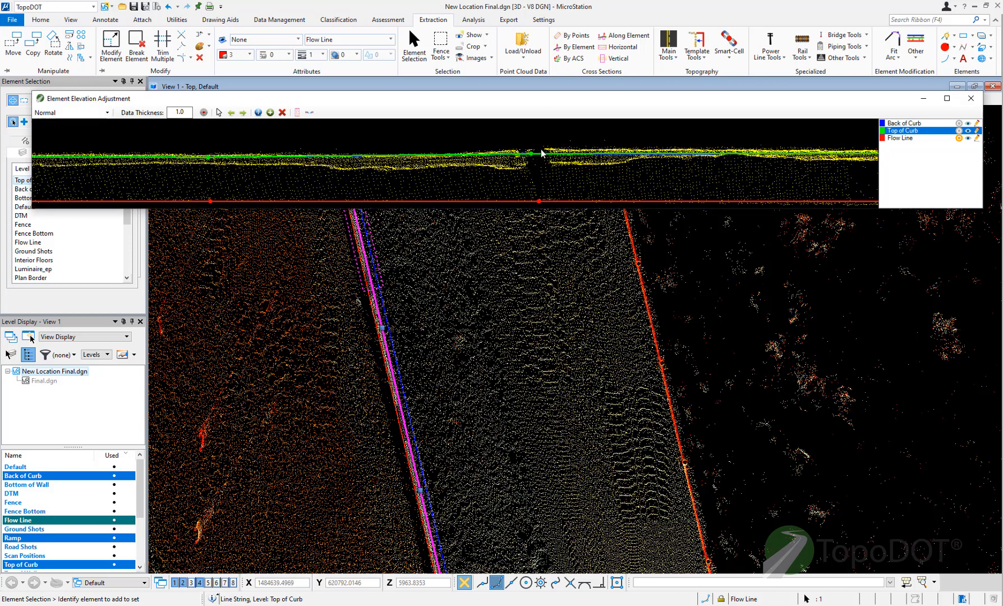
Delete the curb lines' vertex inside the point cloud gap and insert vertices on both sides of the gap
left_click(282, 113)
left_click(544, 196)
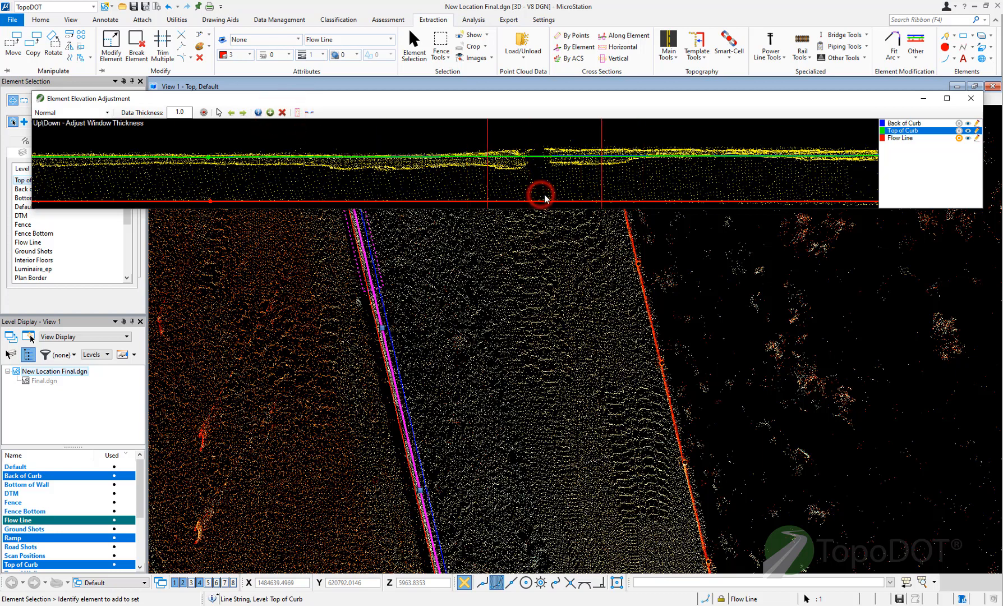
left_click(258, 112)
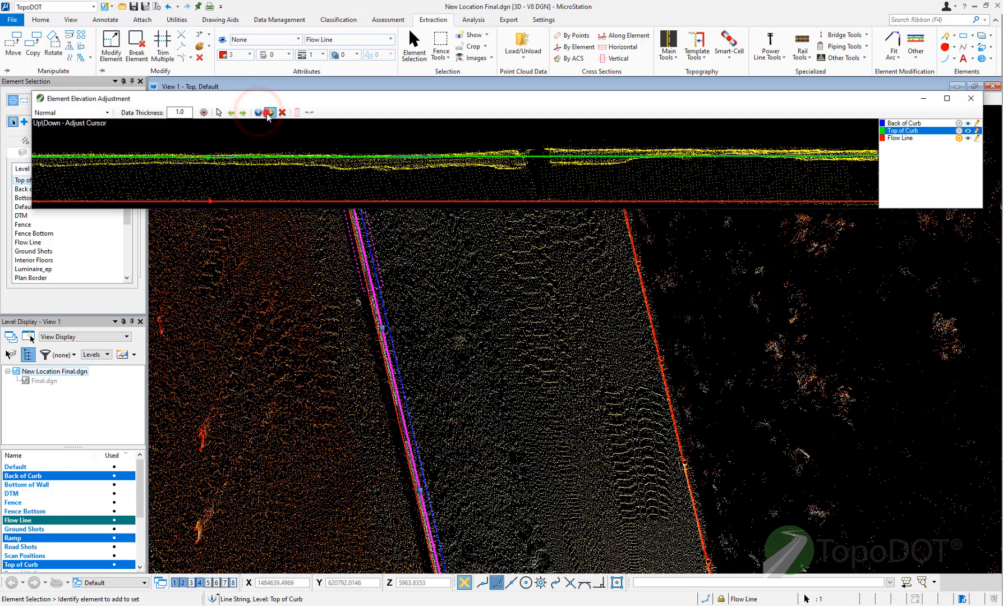
left_click(508, 199)
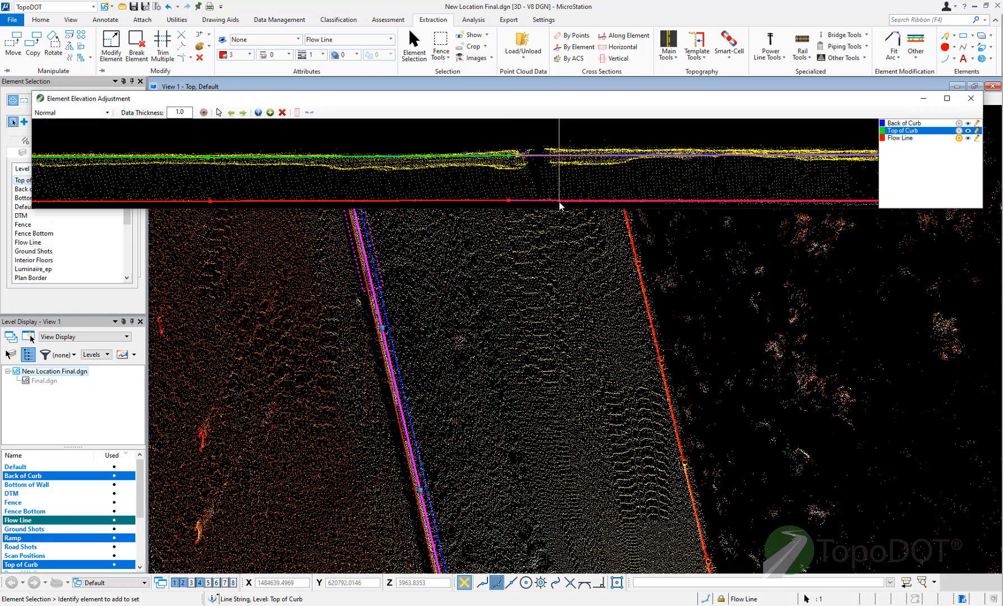
left_click(560, 201)
right_click(608, 178)
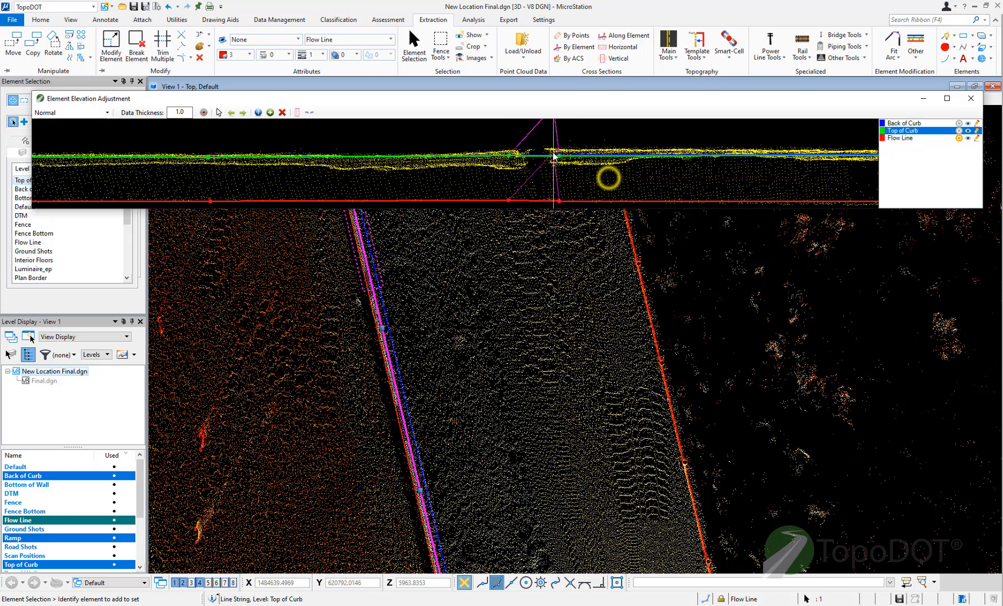
Raise the top curb vertices on both sides of the gap onto the point cloud's upper edge with Move Vertex
left_click(259, 113)
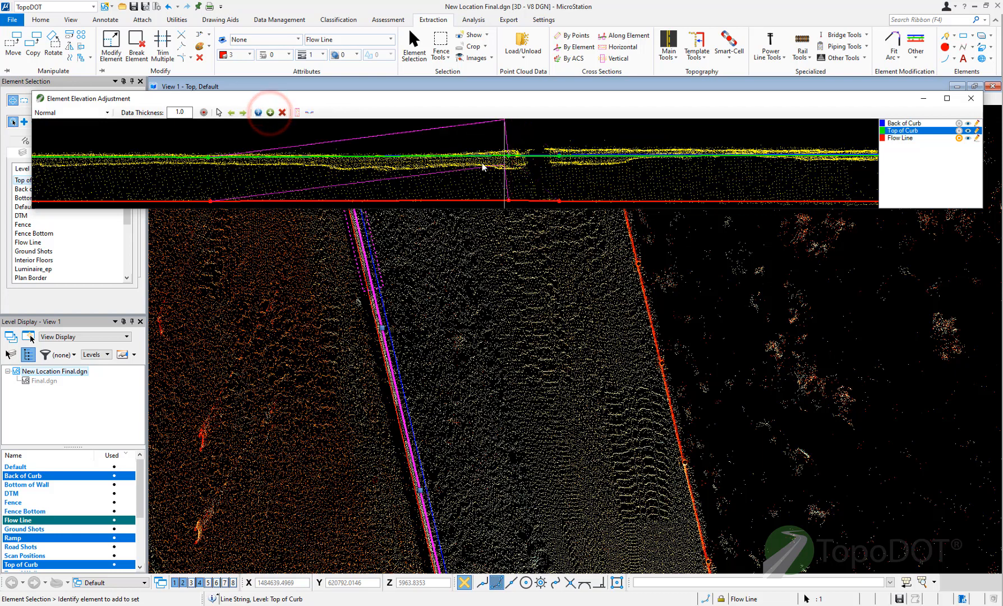
left_click(259, 113)
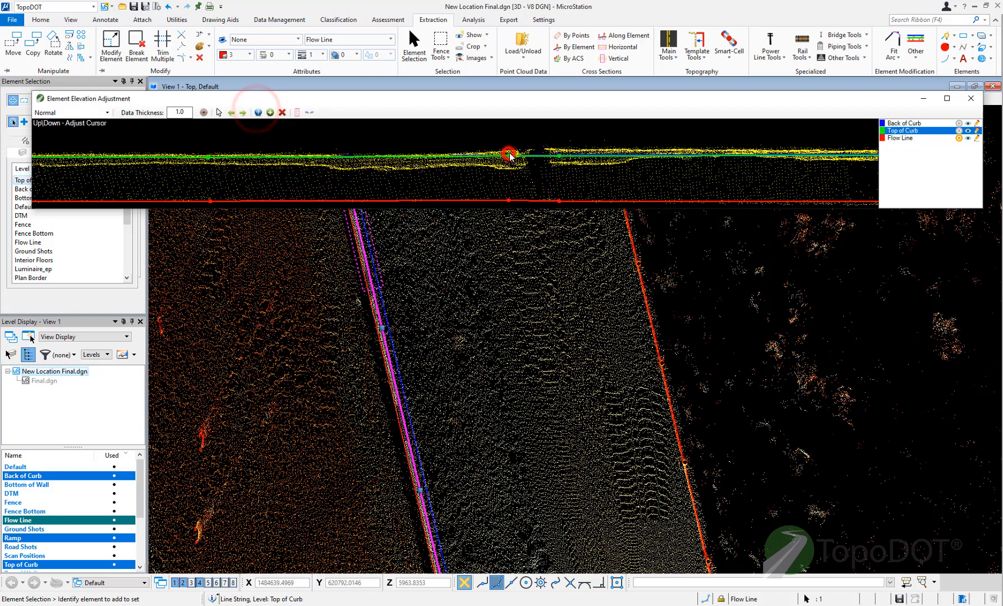
left_click_drag(510, 151, 560, 151)
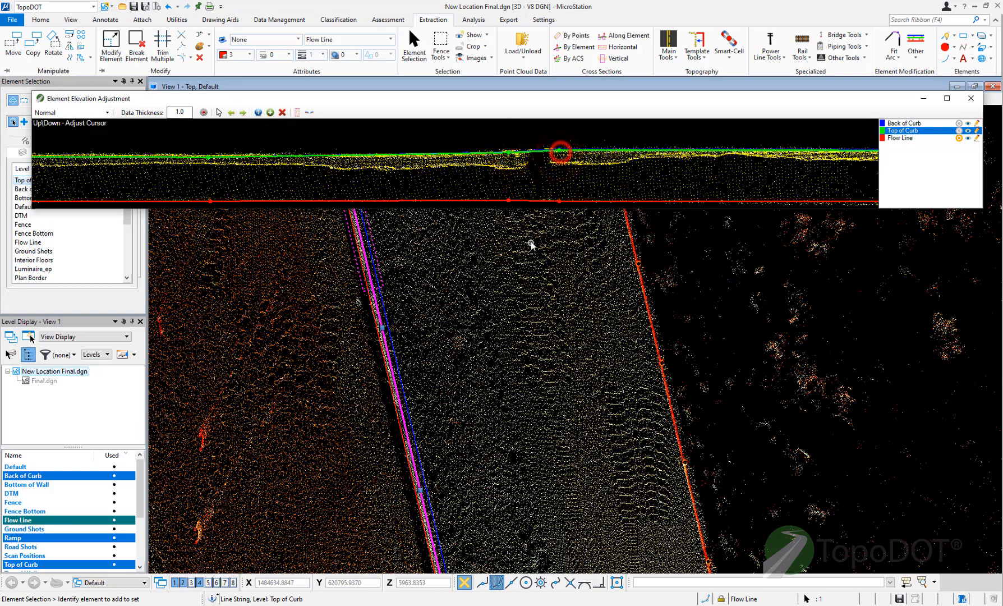
Open a Break Point View cross-section just past the gap and fit the Top of Curb, Back of Curb and Flow Line vertices to the points
left_click(298, 114)
left_click(574, 181)
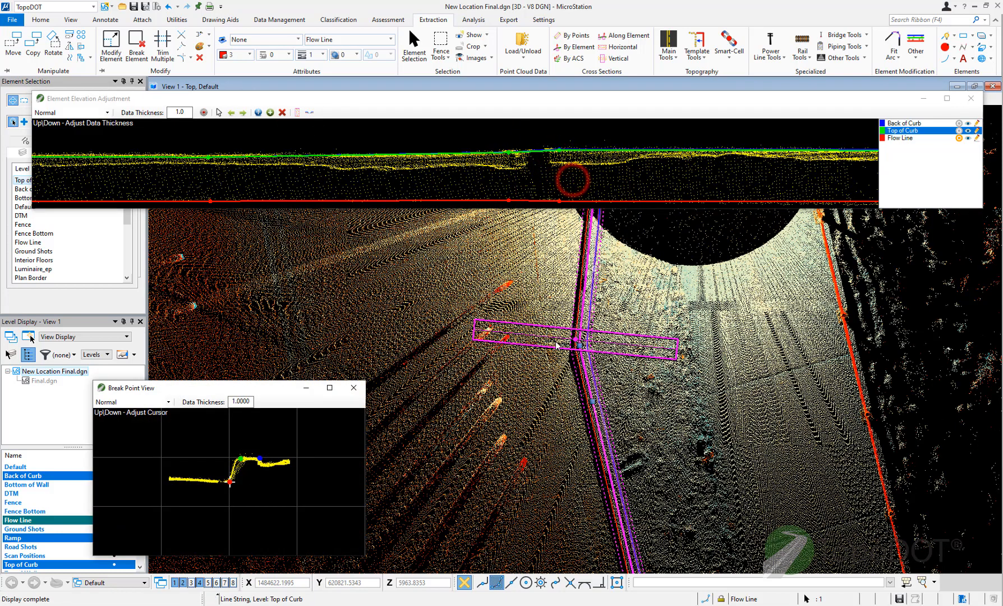
left_click(284, 495)
scroll(226, 473, "up", 5)
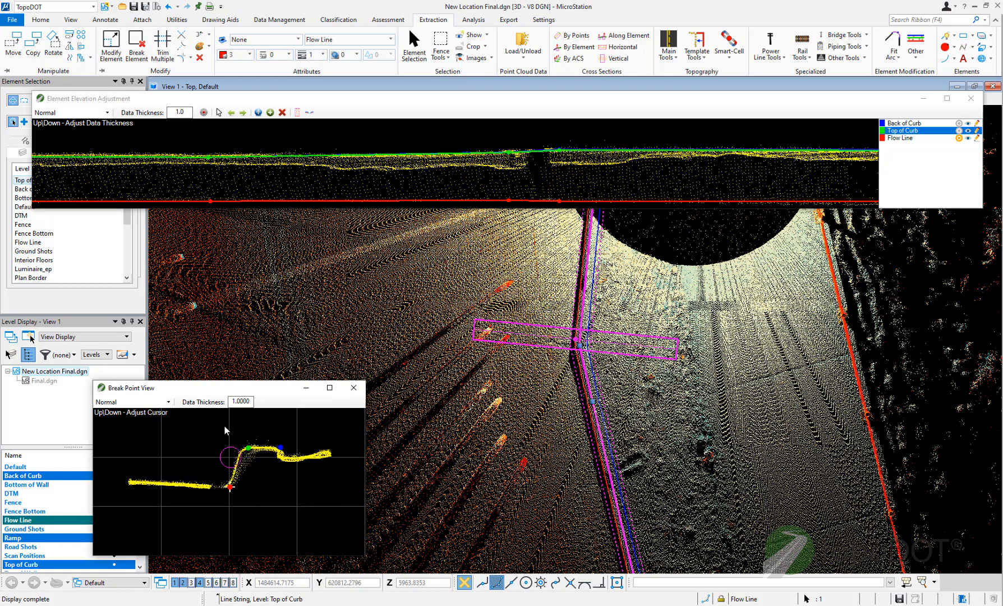
scroll(240, 434, "up", 3)
left_click(252, 458)
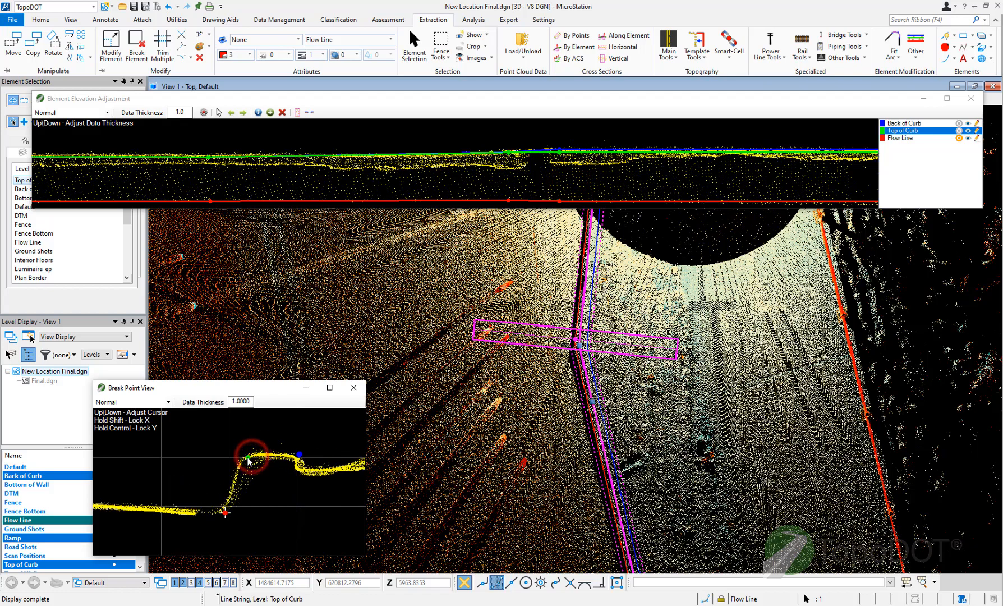
left_click(299, 455)
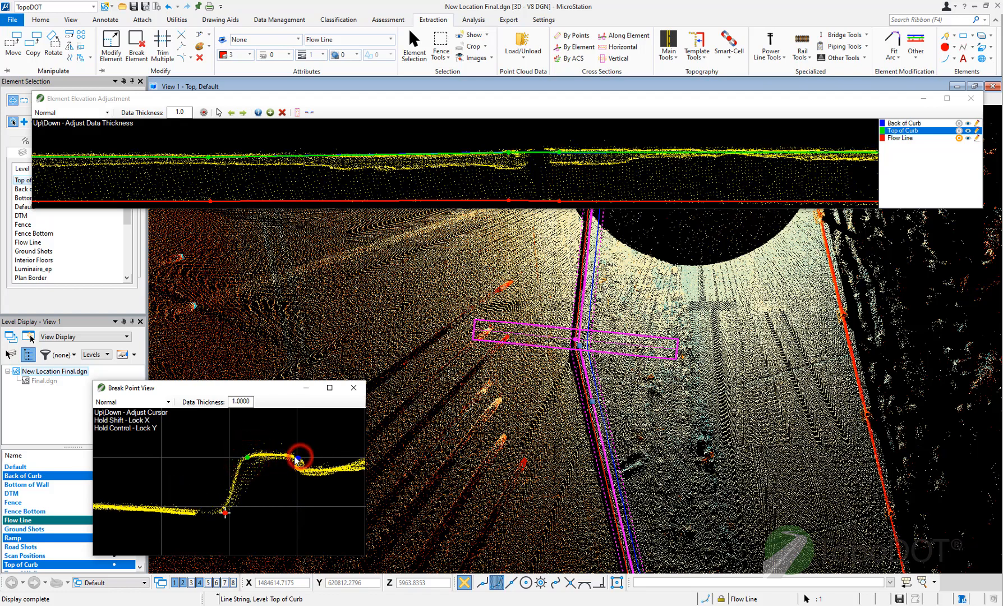
left_click(225, 512)
left_click(223, 512)
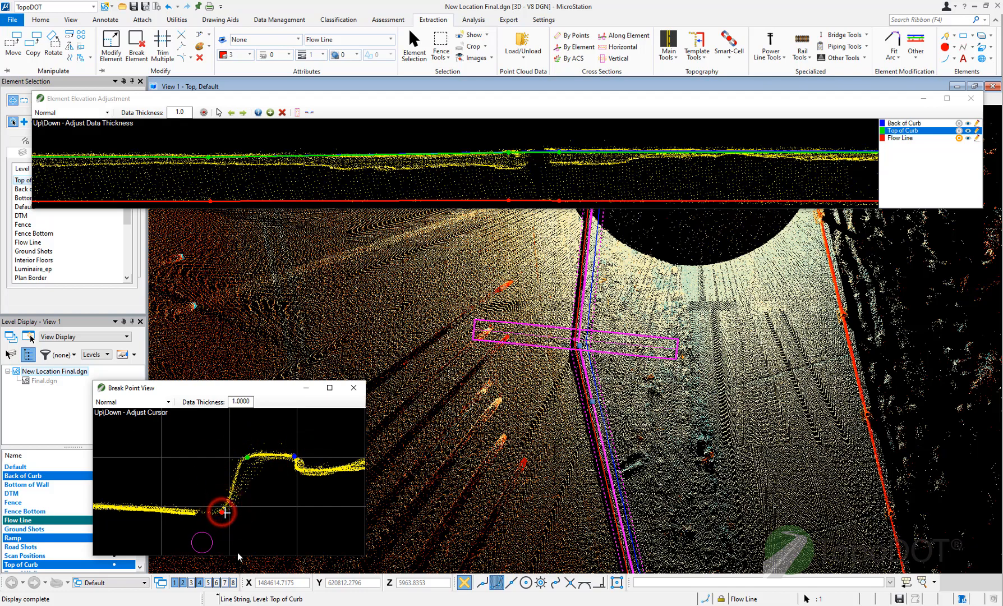
Enlarge the cross-section cursor to enclose all three curb vertices and shift them together to fine-tune their fit on the curb points
scroll(253, 464, "down", 1)
scroll(253, 465, "down", 1)
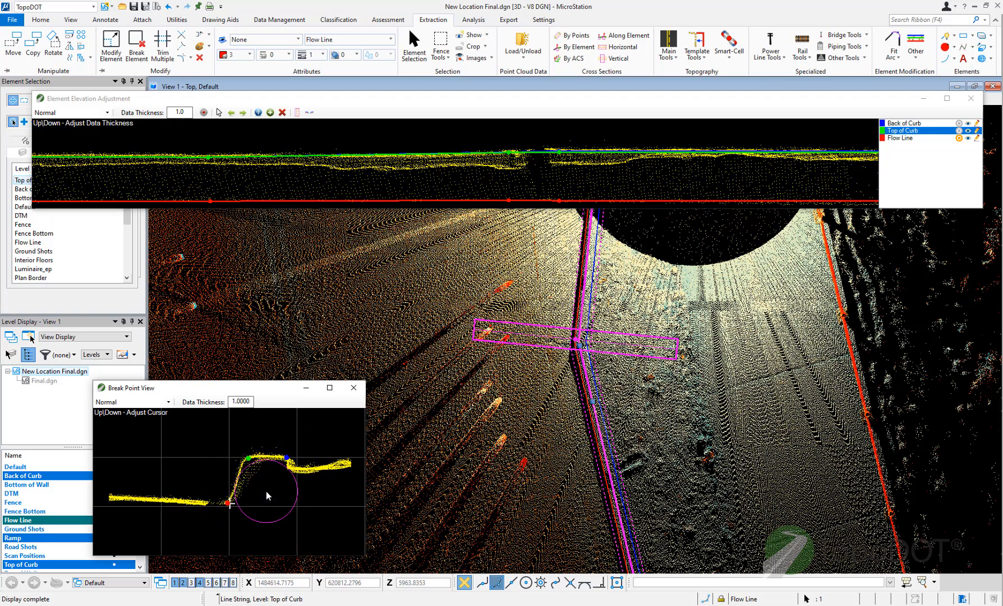
key("Up")
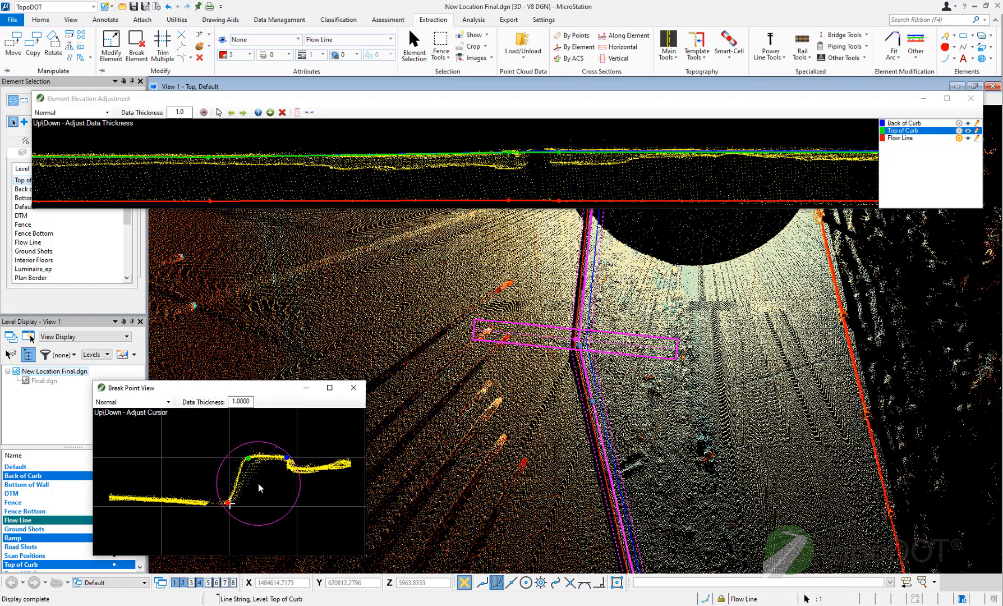
key("Up")
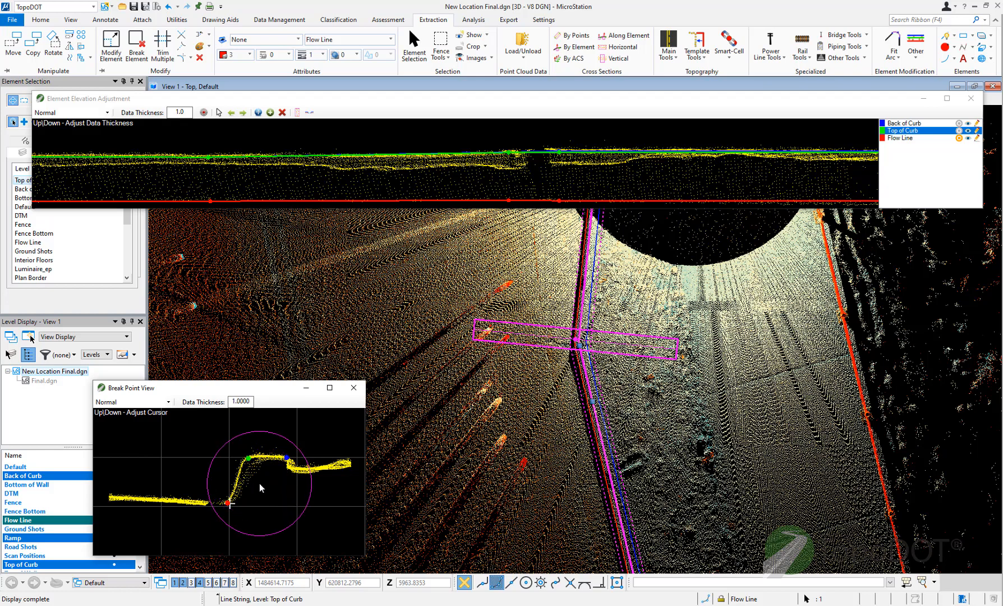
left_click_drag(259, 482, 256, 483)
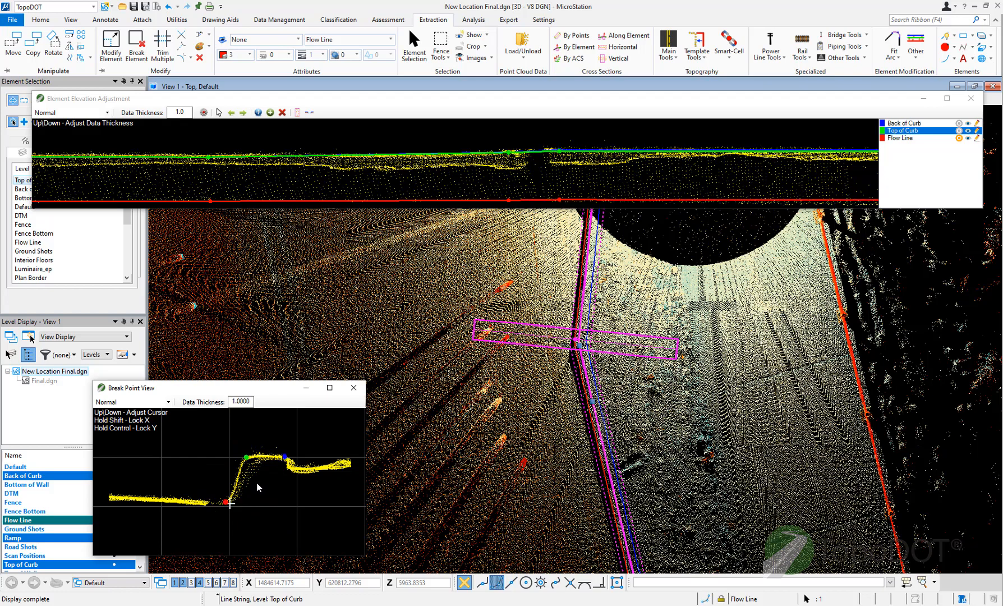
left_click(256, 483)
left_click_drag(258, 482, 259, 484)
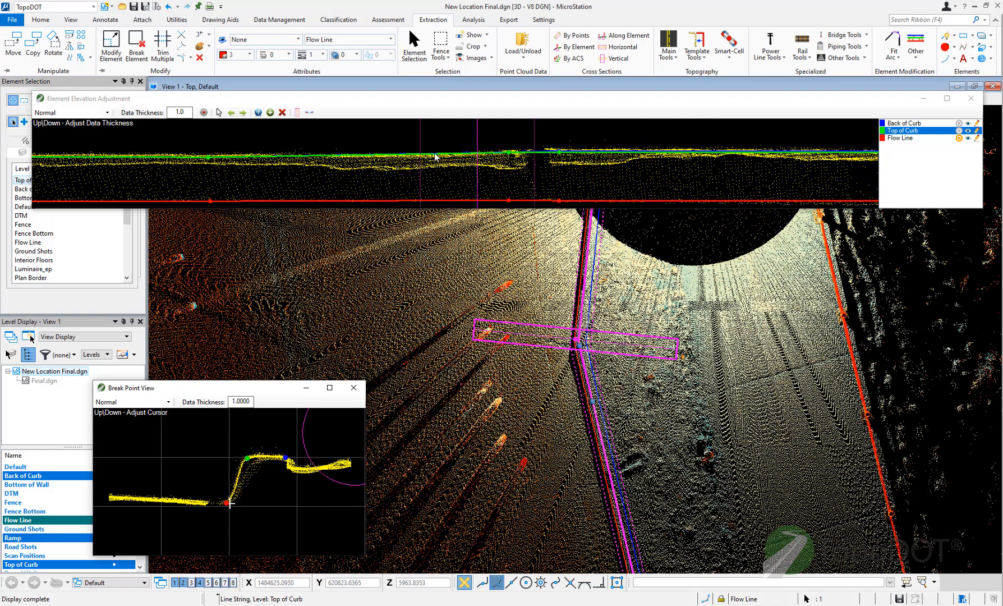
Examine the profile and the top view around the cross-section for how the curb lines follow the point cloud
scroll(534, 163, "down", 2)
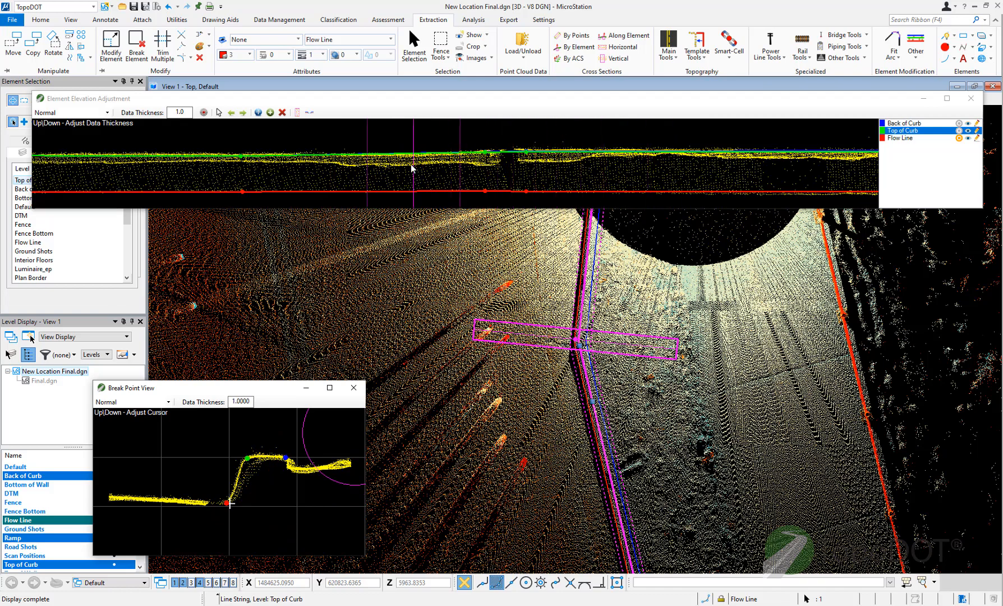
scroll(389, 168, "down", 5)
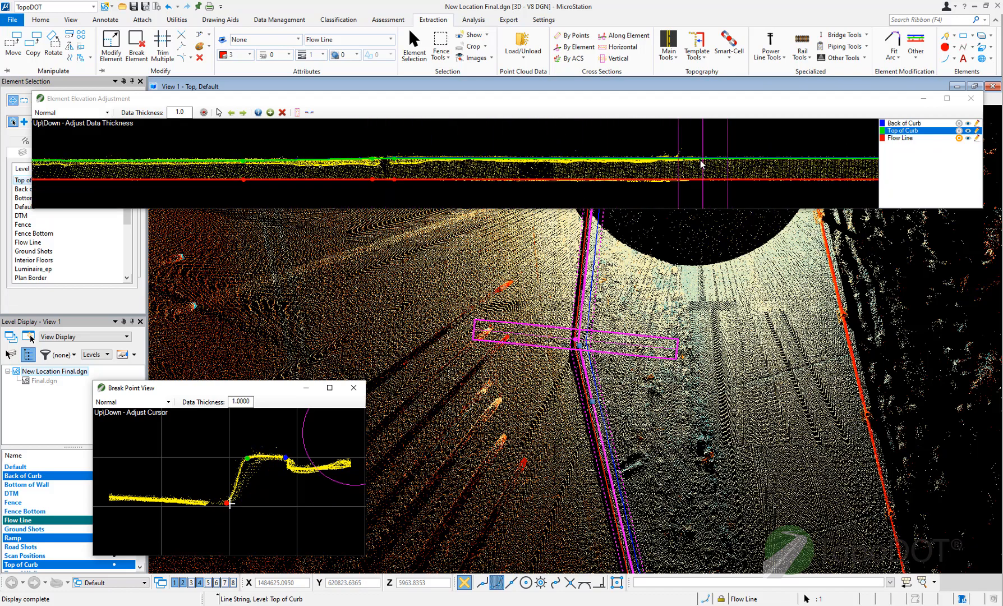
scroll(695, 164, "up", 4)
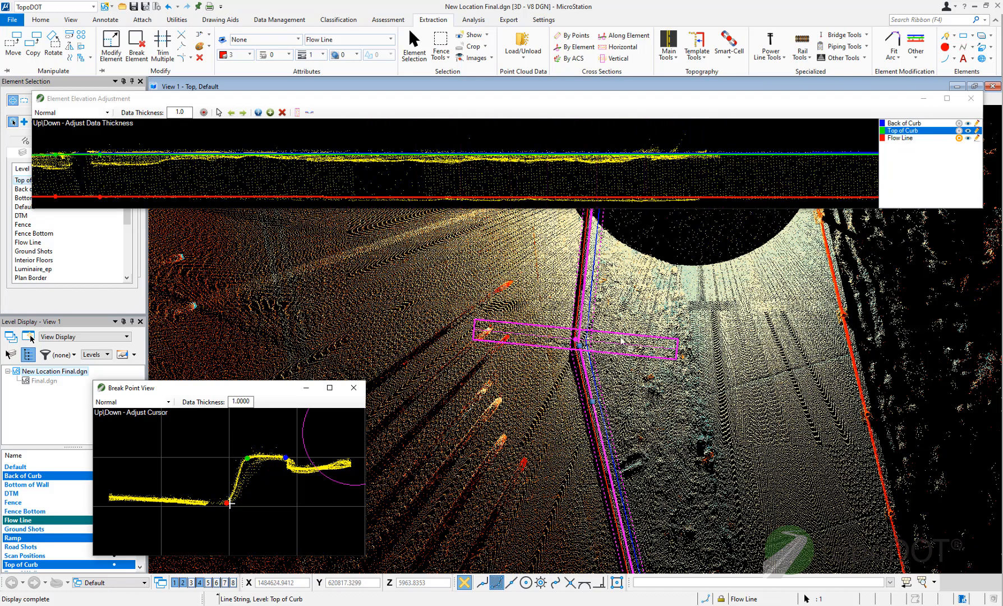
scroll(581, 334, "up", 5)
scroll(506, 398, "down", 4)
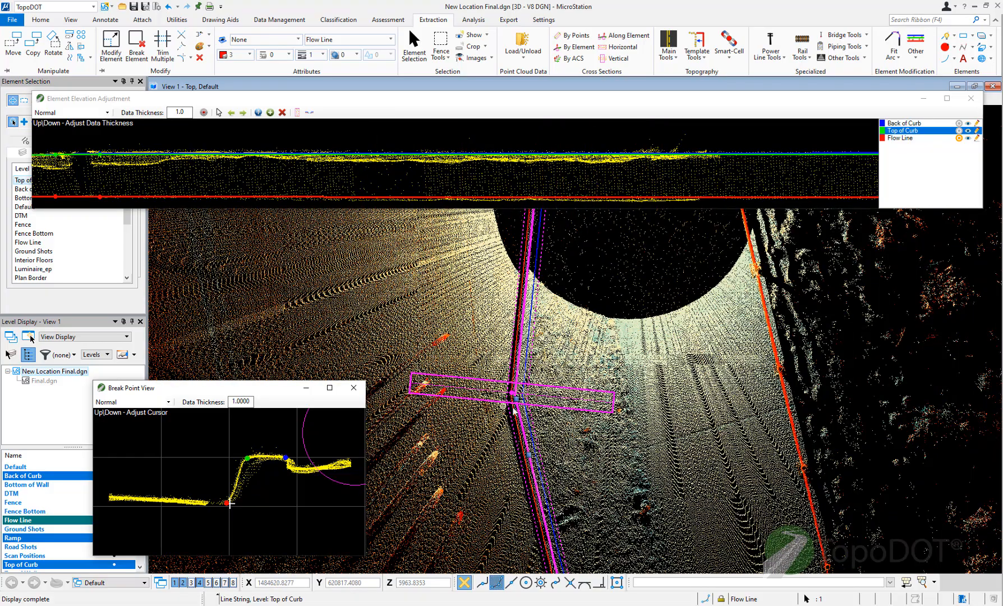
scroll(514, 408, "up", 5)
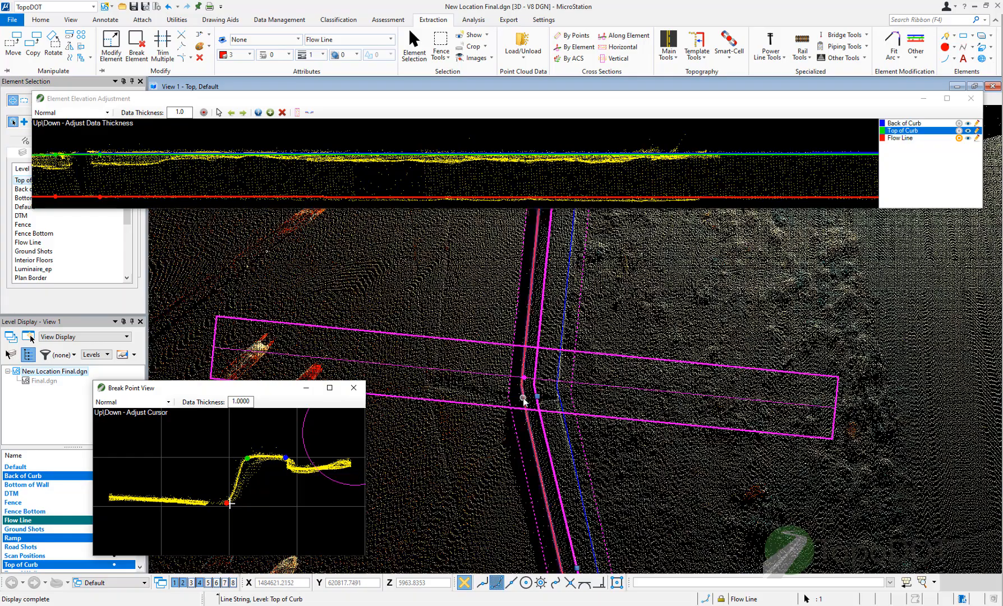
scroll(524, 399, "down", 5)
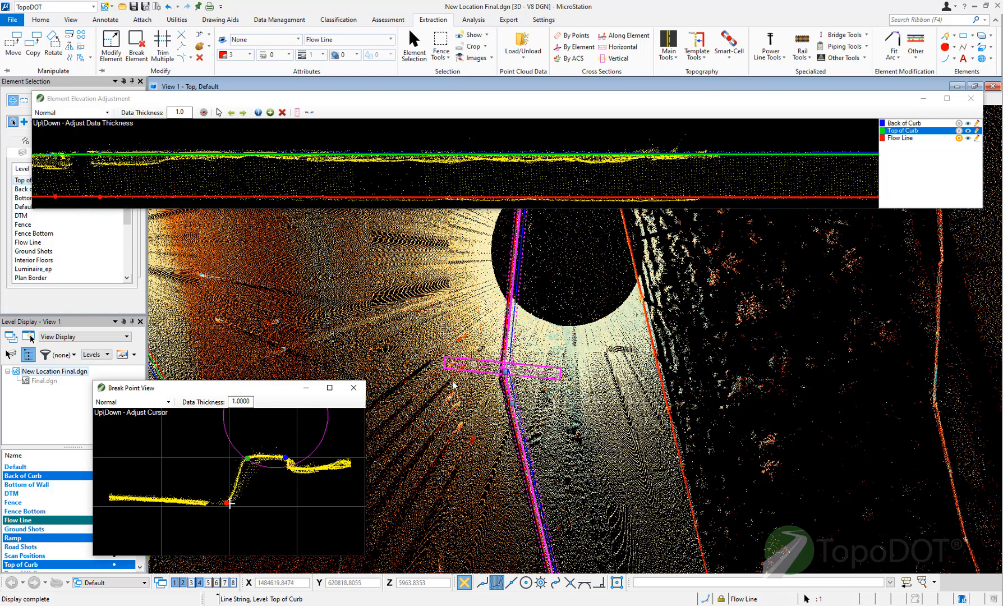
scroll(571, 159, "down", 4)
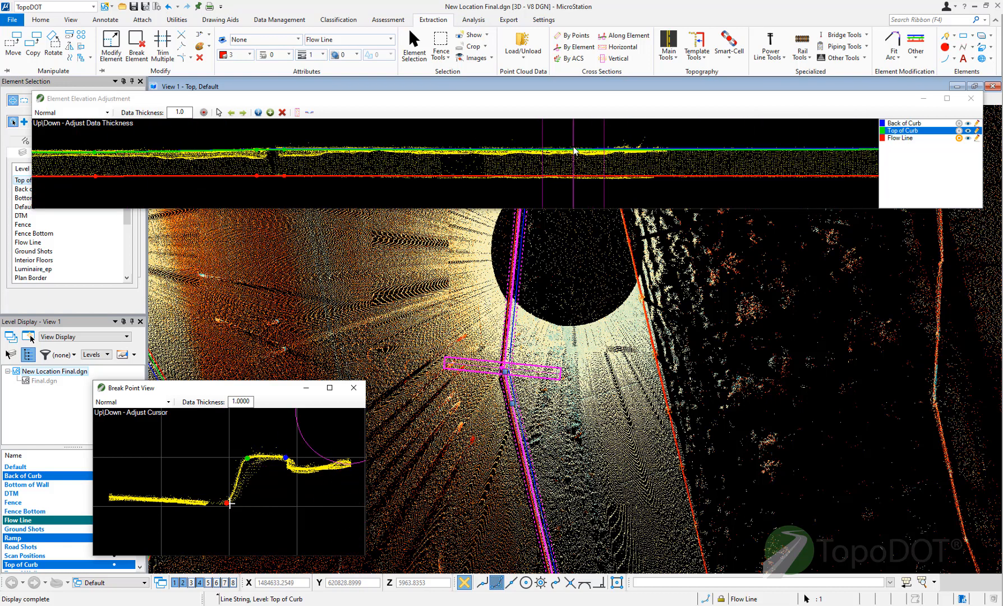
scroll(571, 160, "down", 2)
scroll(395, 168, "down", 2)
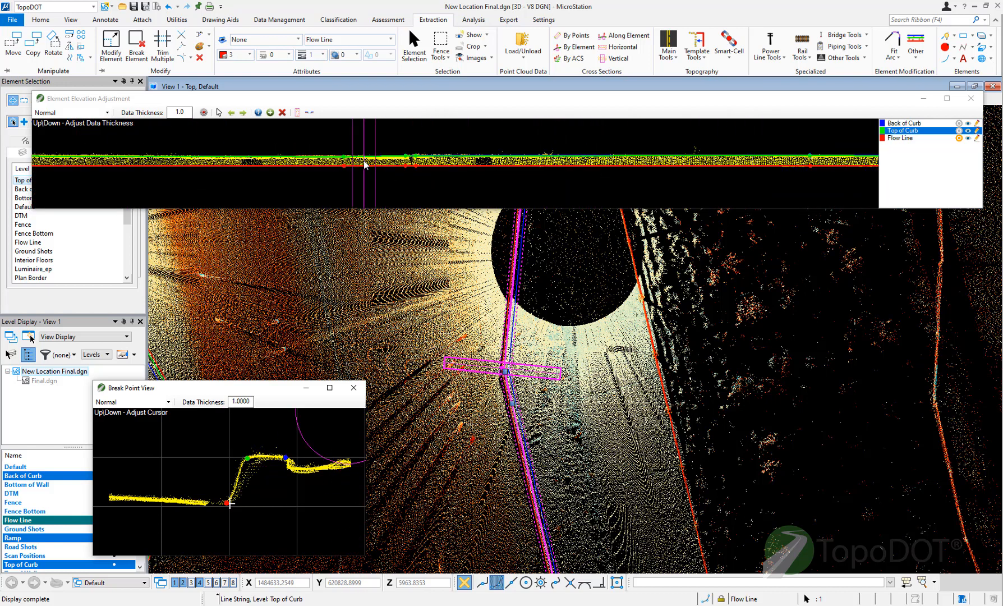
scroll(397, 168, "down", 1)
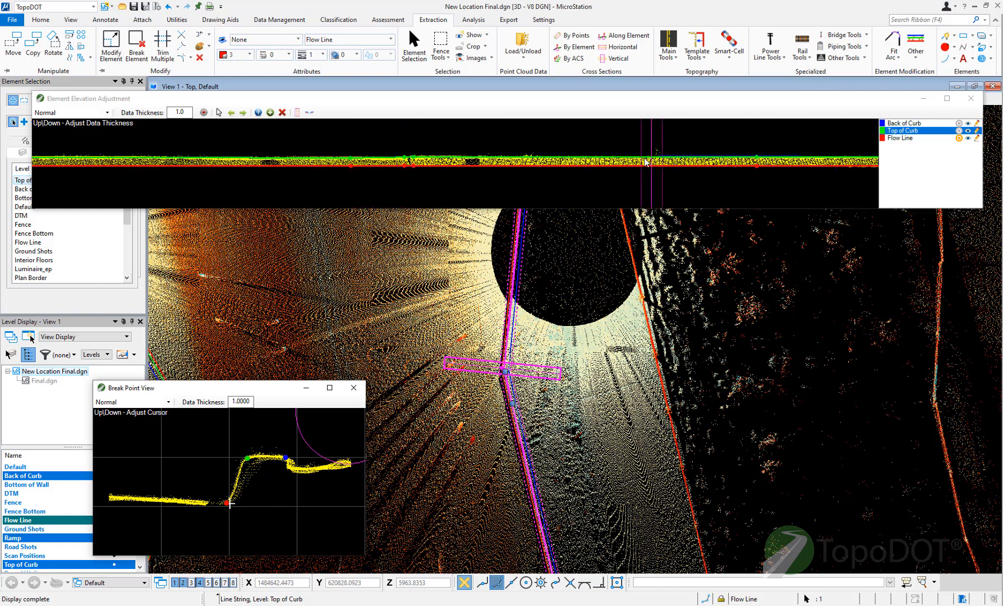
middle_click_drag(612, 172, 435, 174)
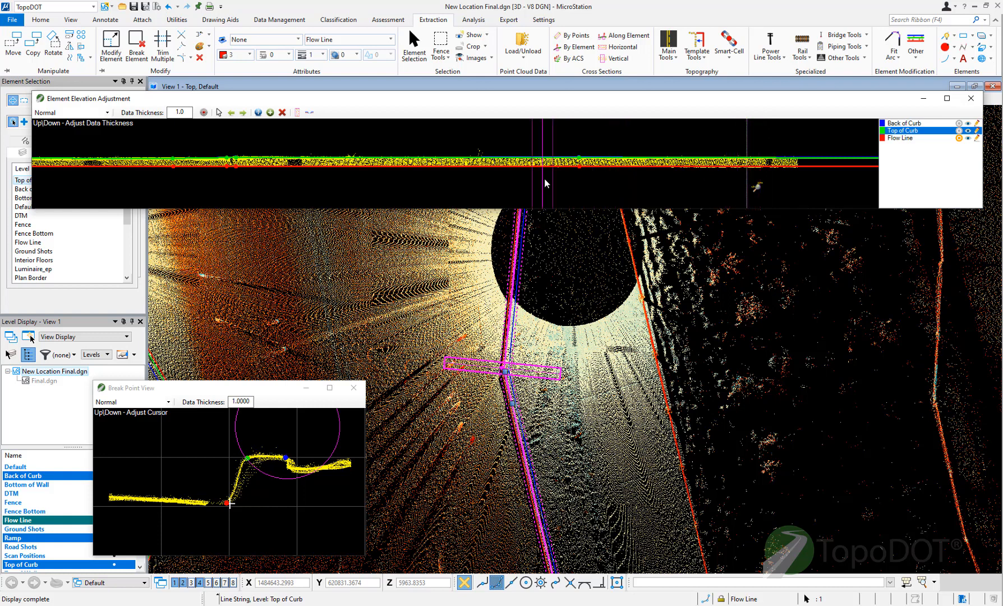
Lower the Flow Line vertex past the start of the next stretch of scan data onto the point cloud's lower edge with Move Vertex
left_click(759, 190)
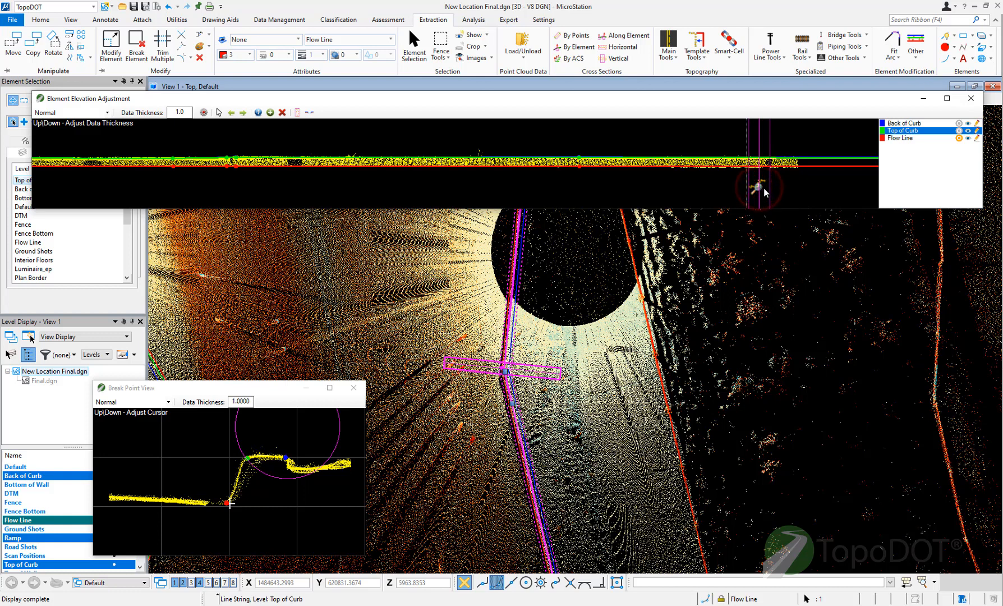
scroll(805, 158, "up", 3)
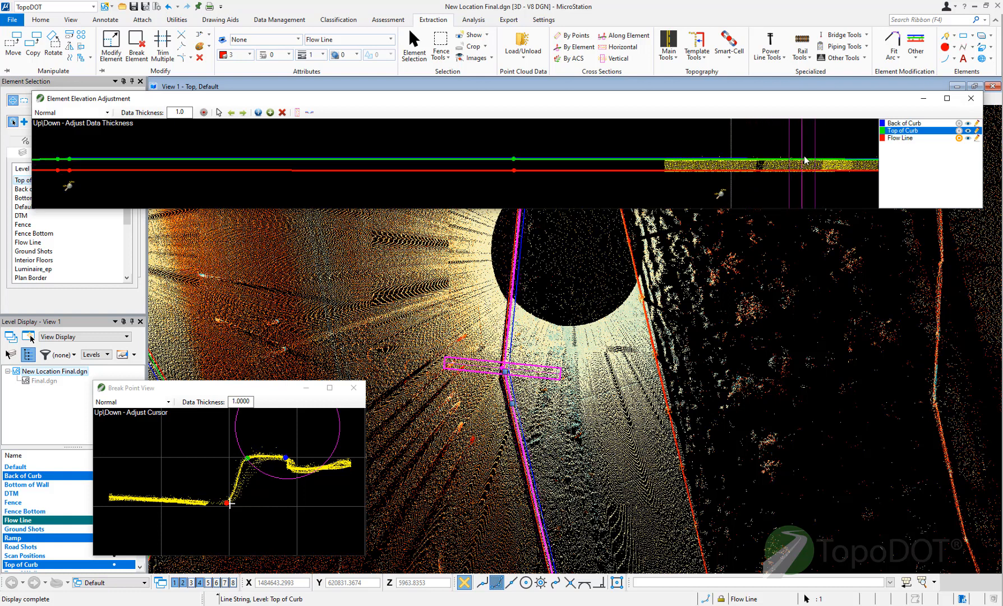
scroll(785, 166, "up", 1)
scroll(485, 154, "down", 5)
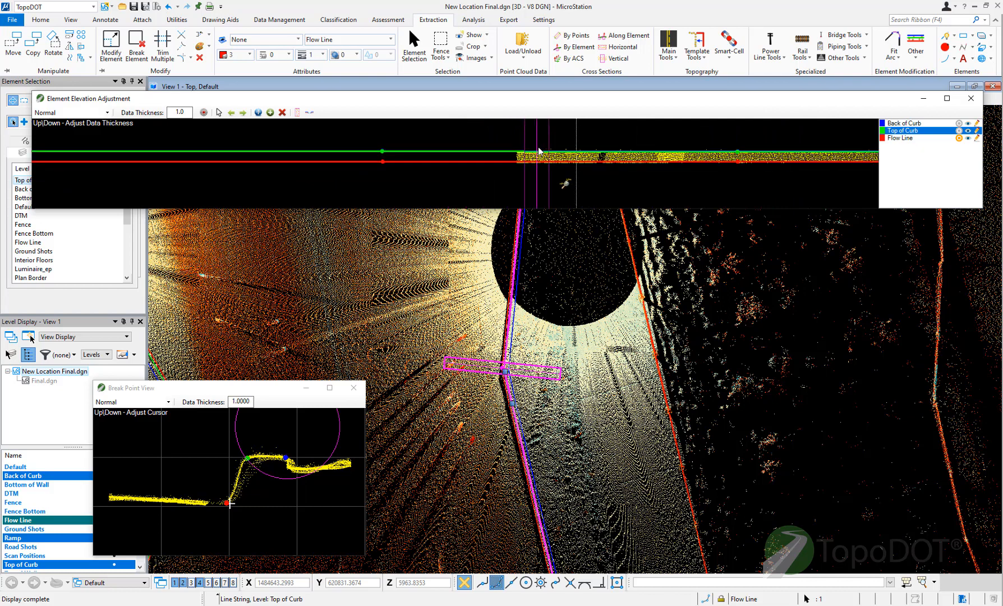
scroll(595, 154, "up", 2)
scroll(772, 160, "up", 6)
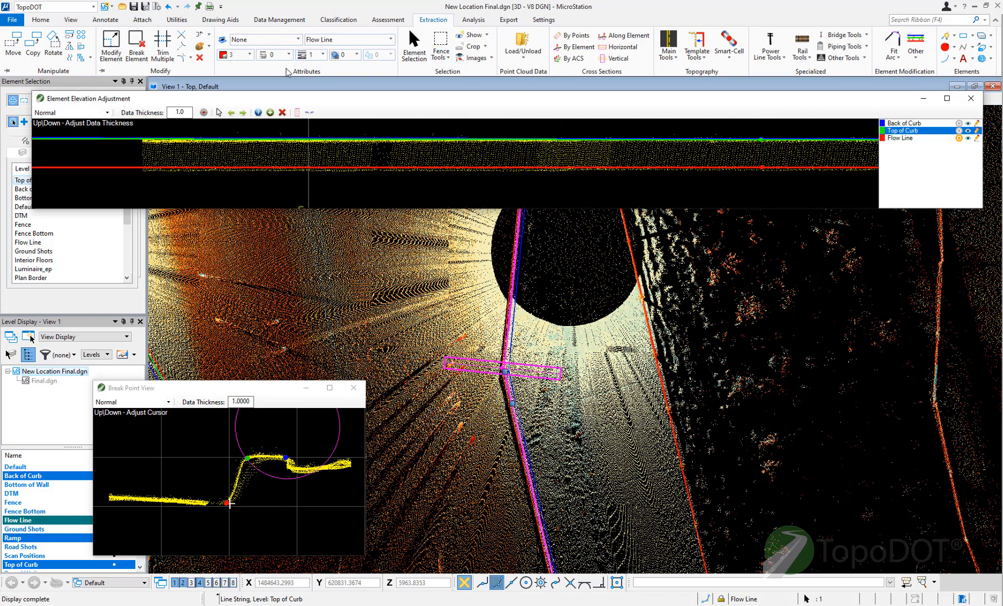
left_click(258, 112)
left_click(760, 167)
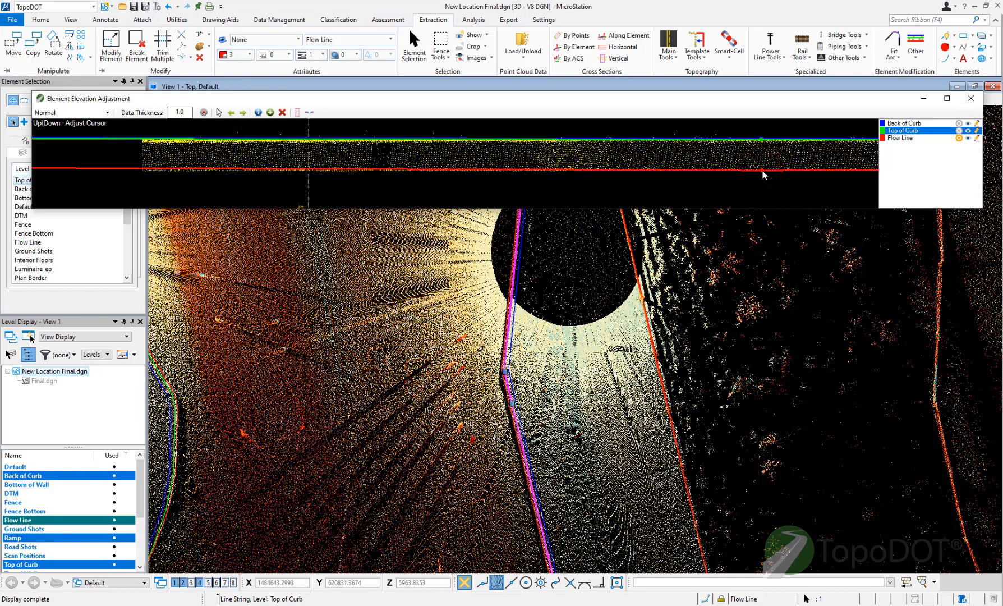
left_click(762, 170)
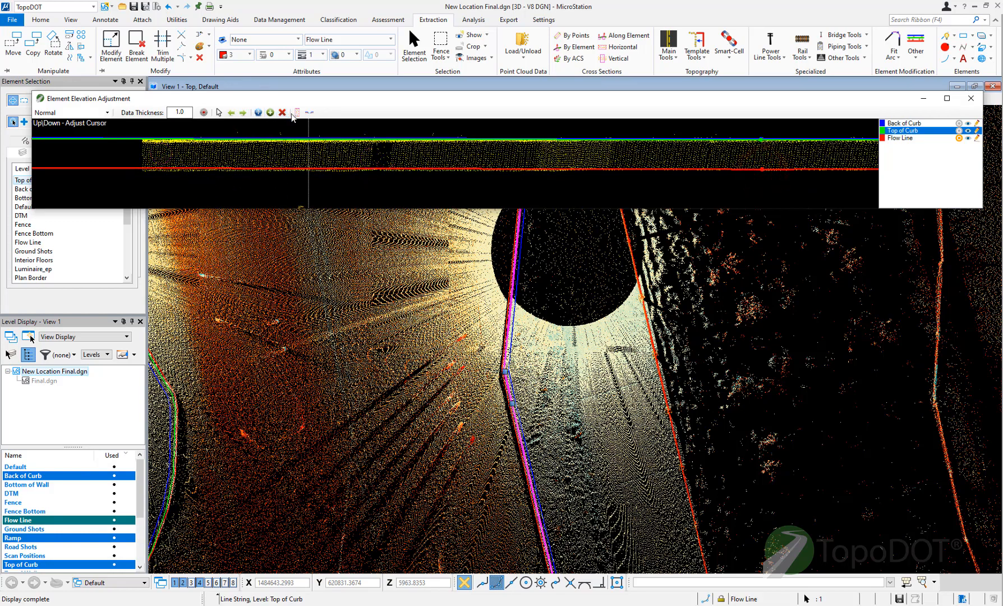
Insert a vertex on all three curb lines within the scanned stretch and fit the upper one to the point cloud's top edge with Move Vertex
left_click(271, 113)
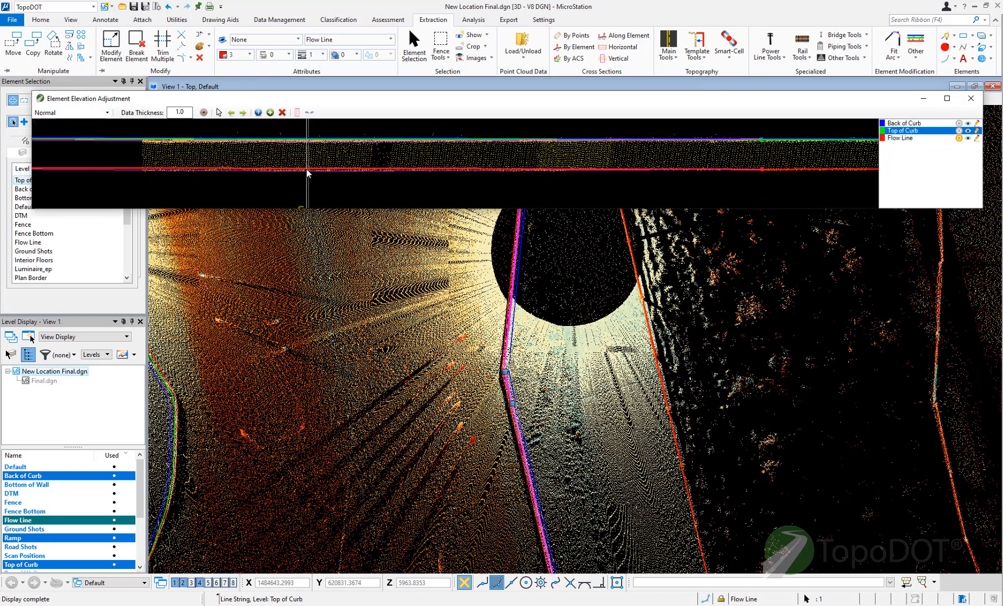
left_click(307, 170)
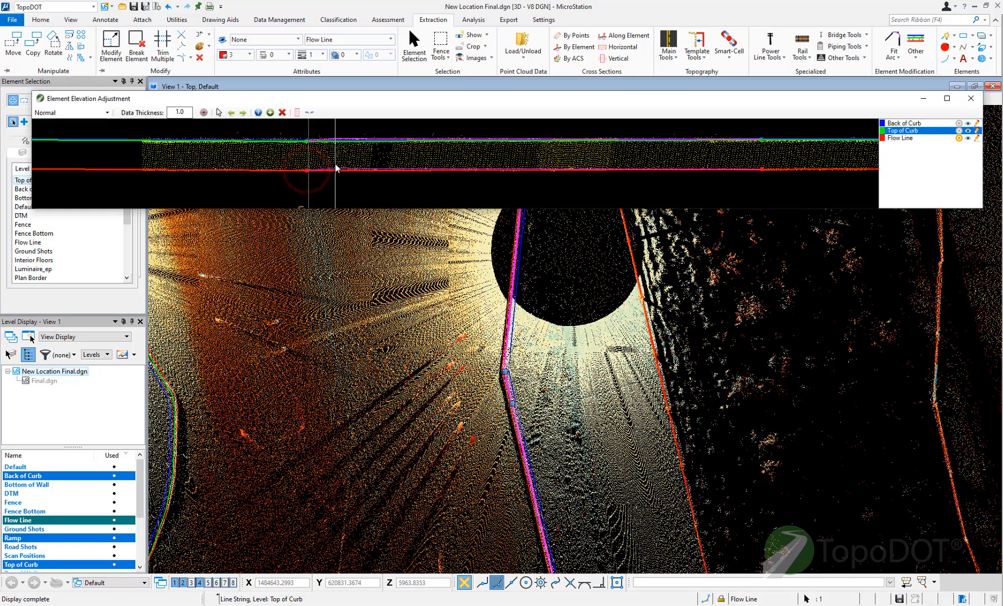
right_click(335, 160)
left_click(259, 112)
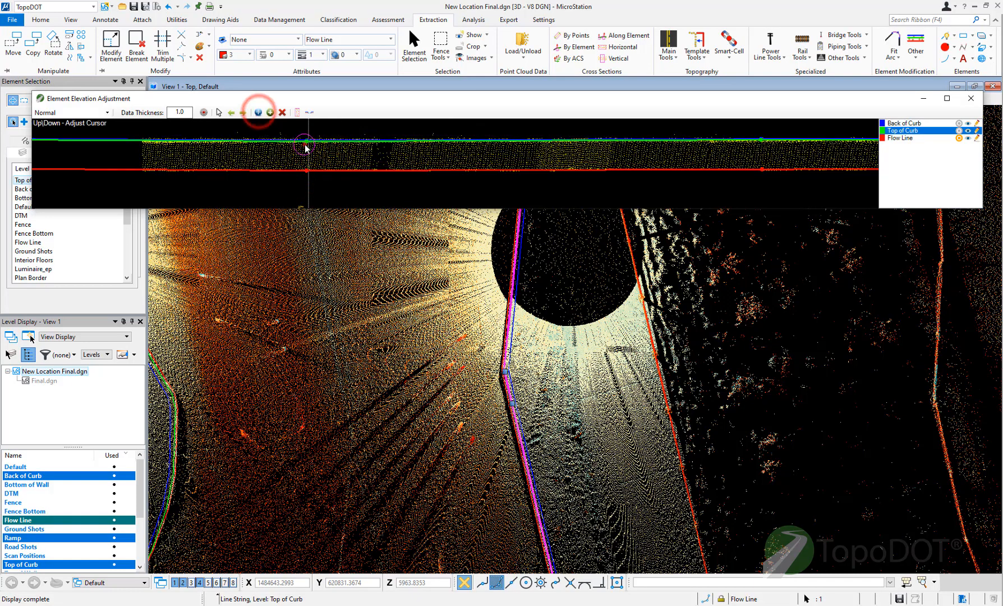
left_click(305, 144)
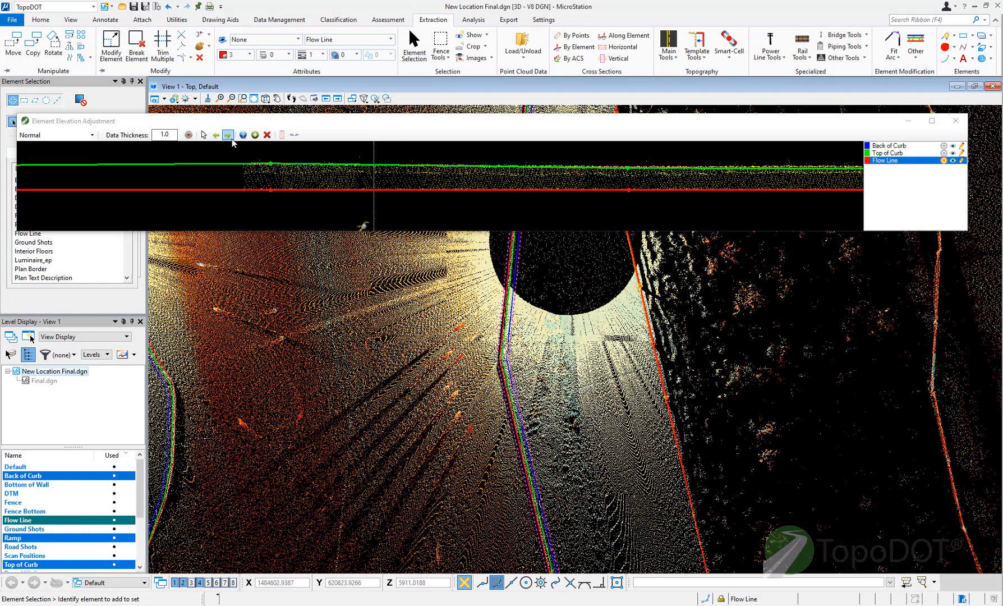
Advance the elevation profile segment by segment to the one where the curb dips near the crosswalk
left_click(229, 136)
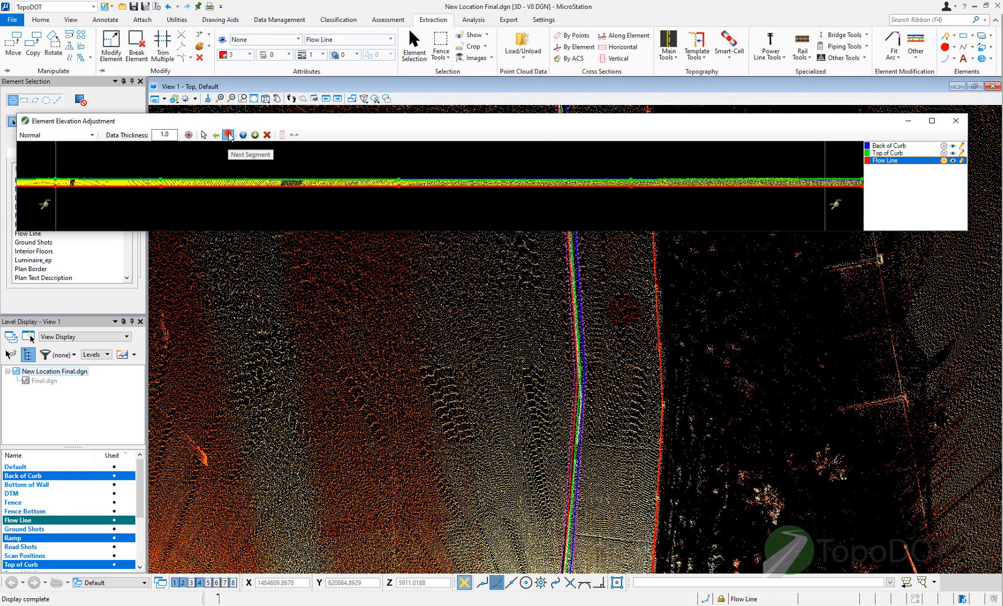
left_click(228, 136)
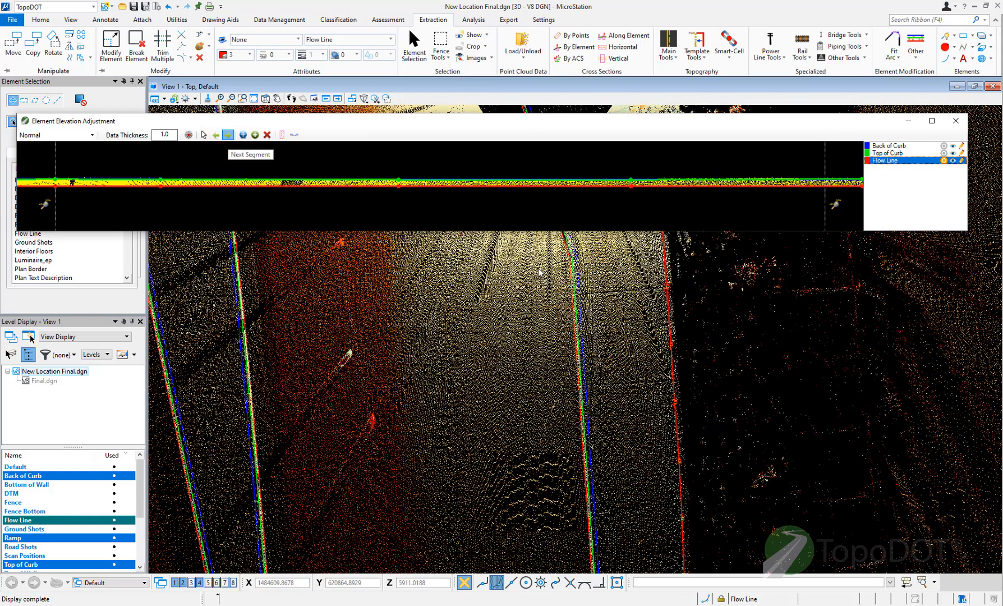
left_click(228, 136)
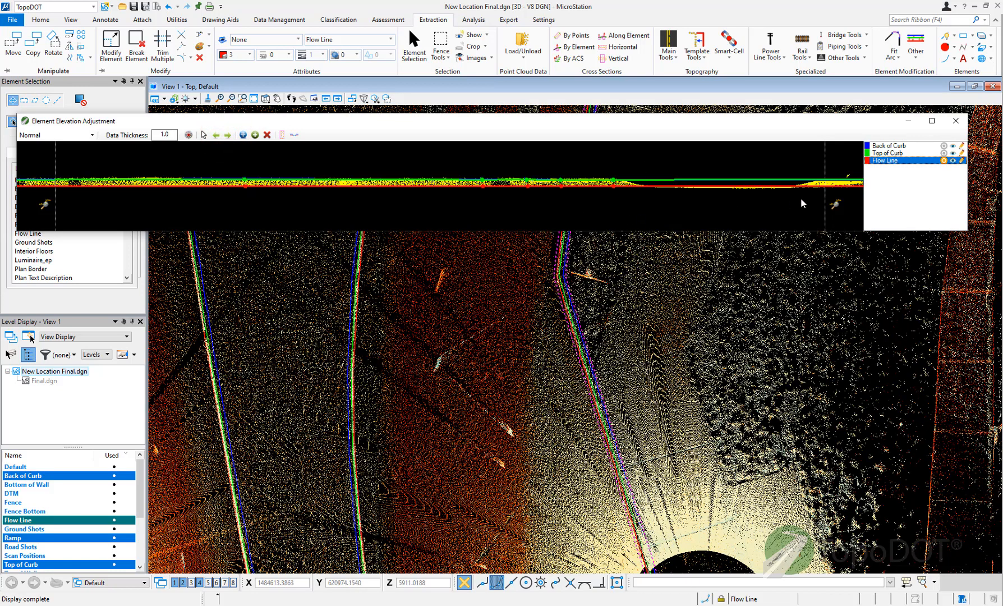
Examine the curb dip in the profile and the matching stretch of curb lines beside the crosswalk in the top view
scroll(206, 189, "down", 1)
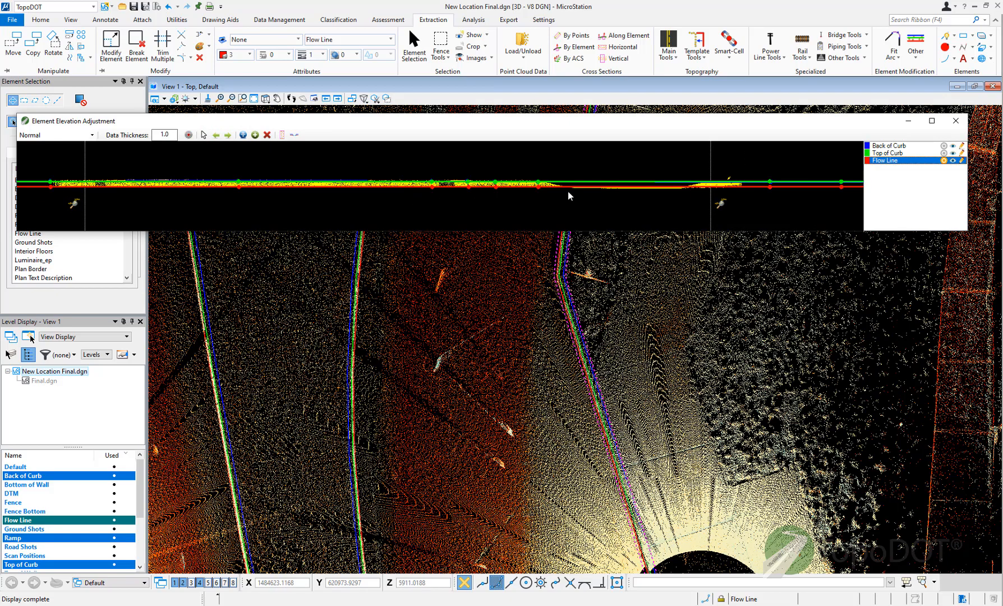
scroll(567, 443, "down", 1)
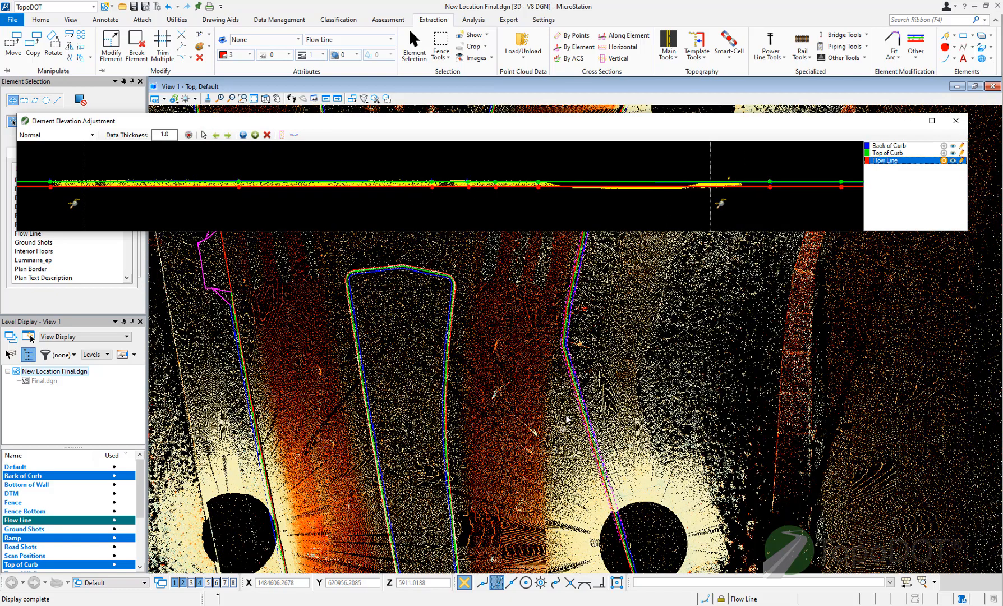
scroll(544, 426, "down", 1)
scroll(578, 282, "up", 2)
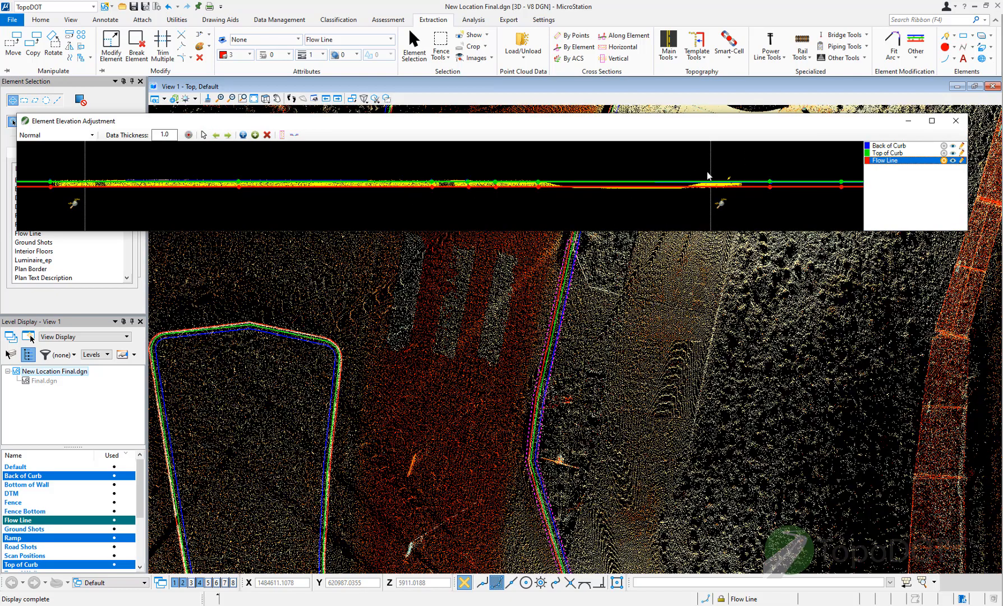
scroll(708, 176, "up", 3)
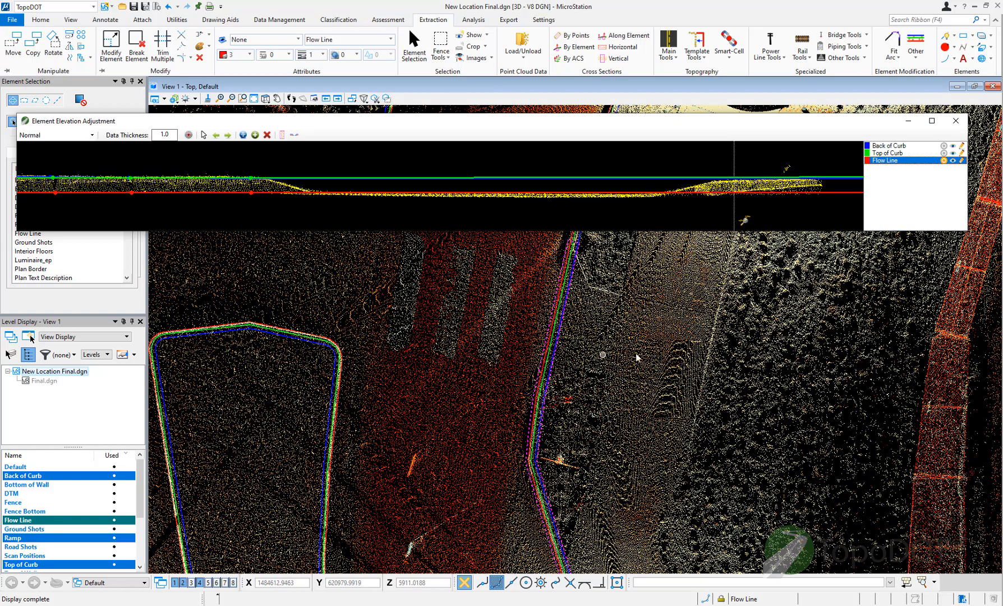
left_click(652, 361)
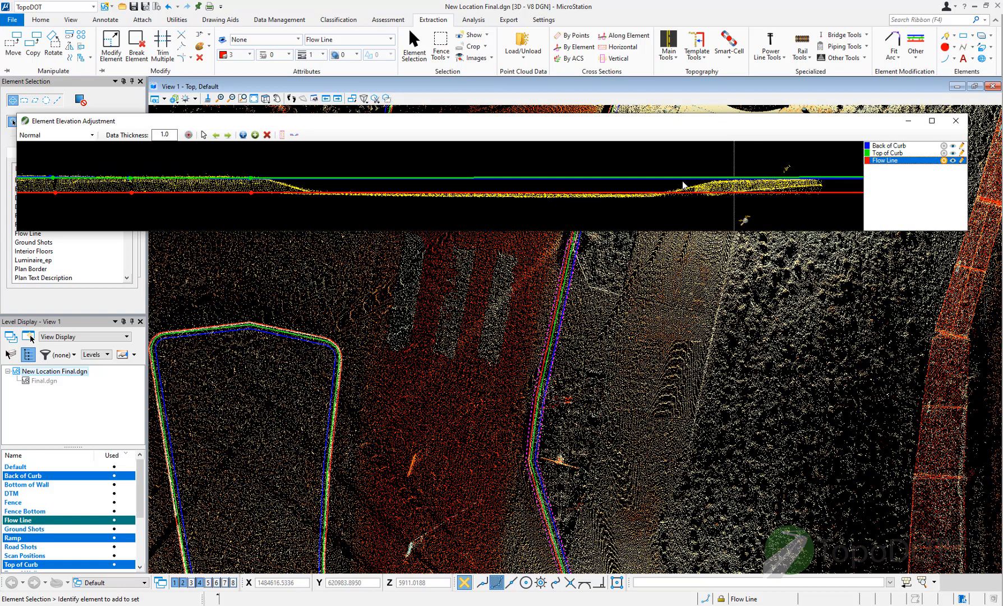
scroll(754, 180, "up", 6)
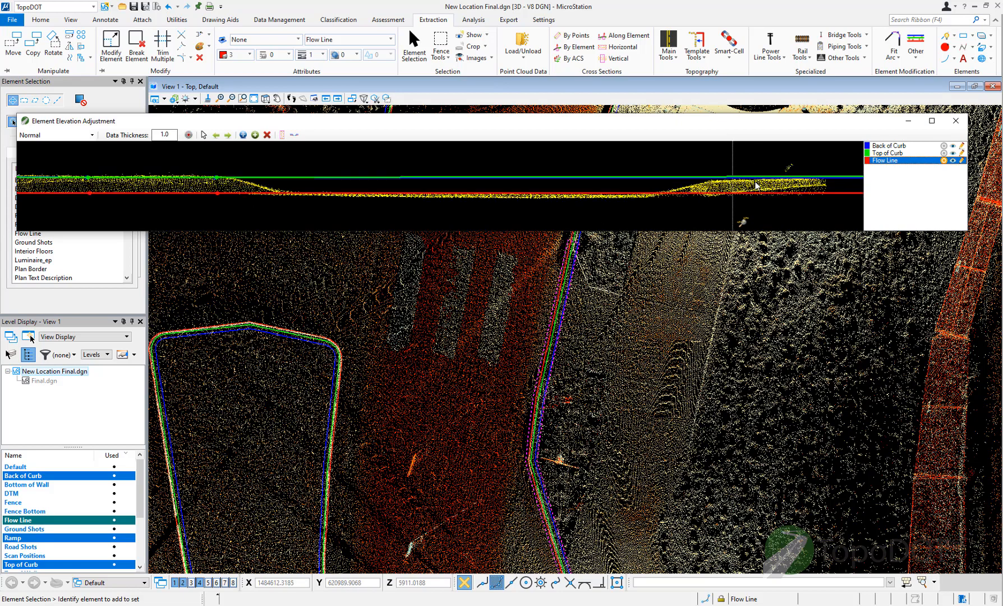
scroll(682, 186, "up", 2)
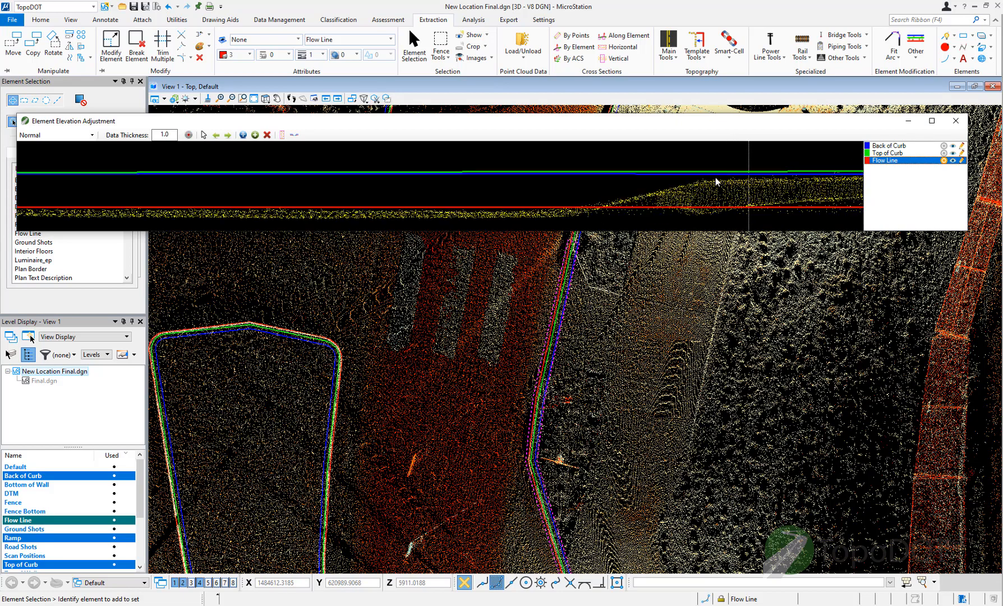
scroll(669, 187, "down", 3)
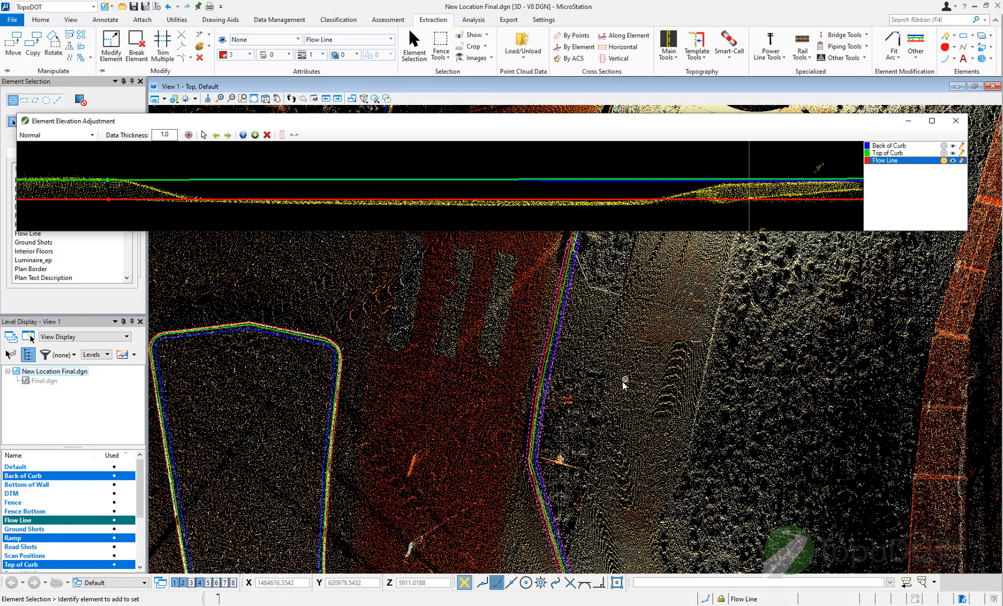
scroll(608, 298, "up", 4)
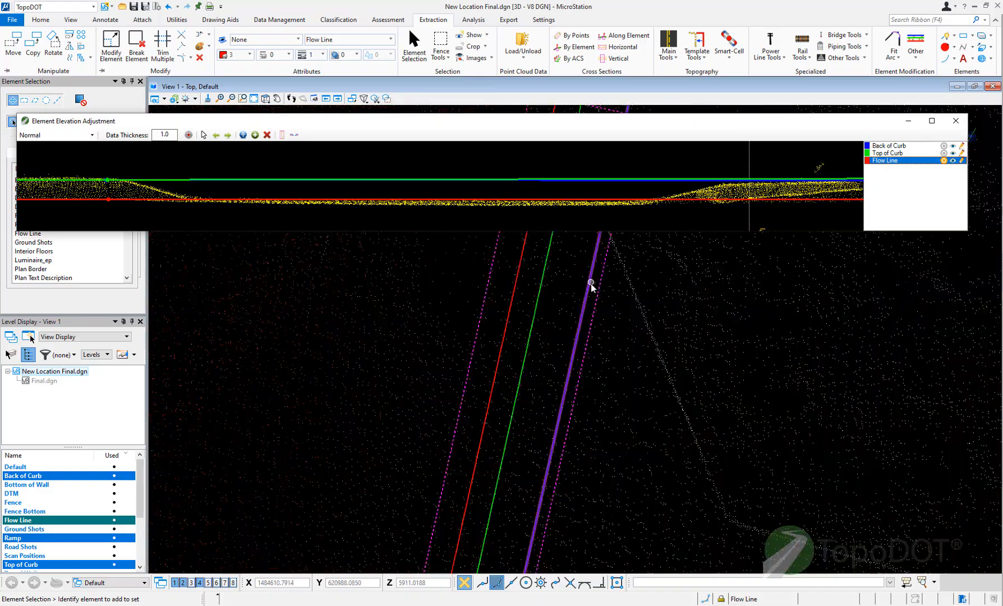
scroll(533, 346, "down", 1)
scroll(544, 318, "up", 2)
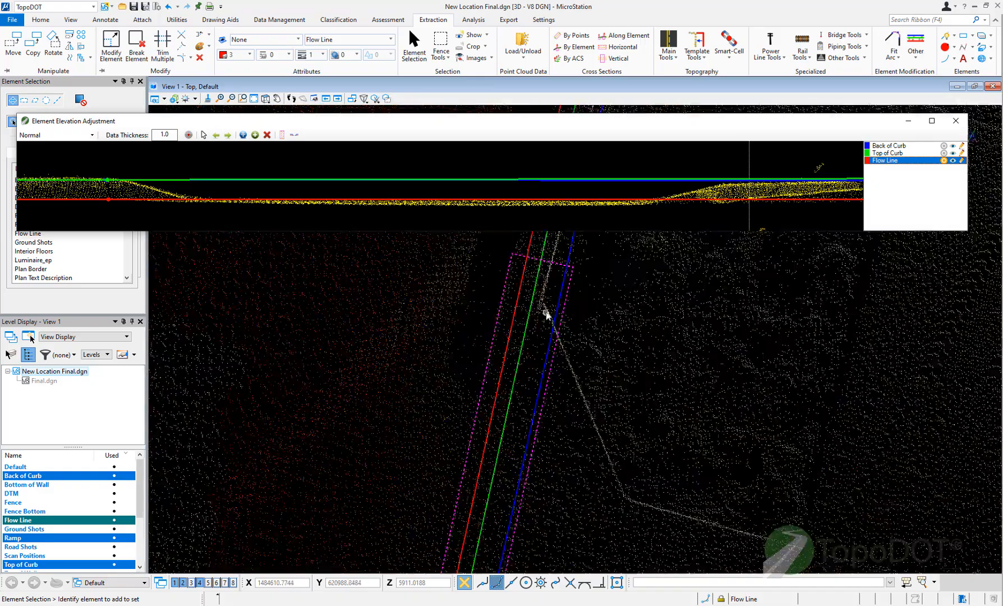
scroll(544, 306, "down", 1)
scroll(544, 306, "up", 1)
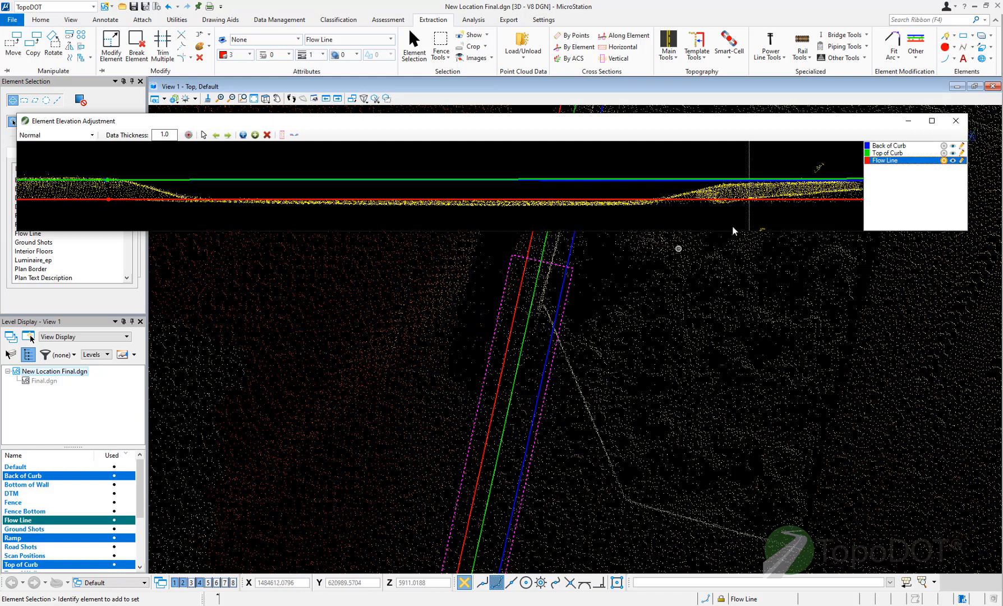
Insert a vertex on all three curb lines where the curb returns to full height past the dip and open a Break Point View there
left_click(249, 137)
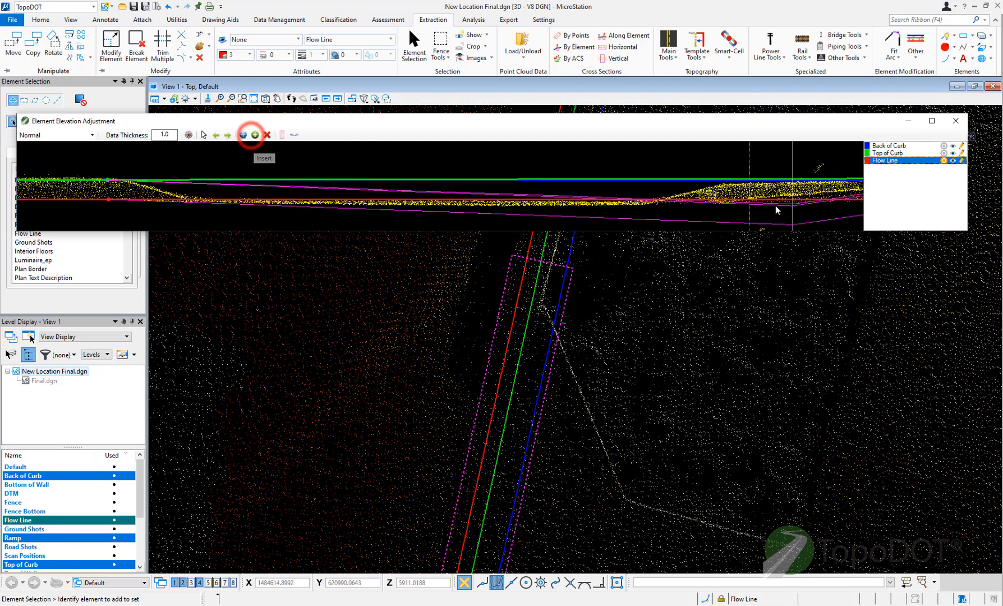
left_click(724, 203)
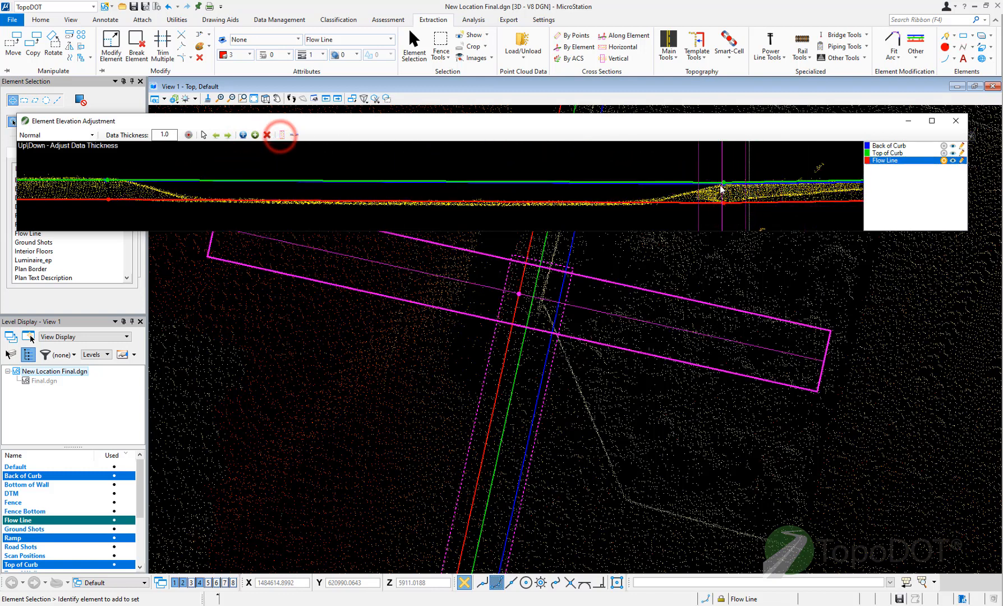
left_click(724, 186)
left_click(312, 489)
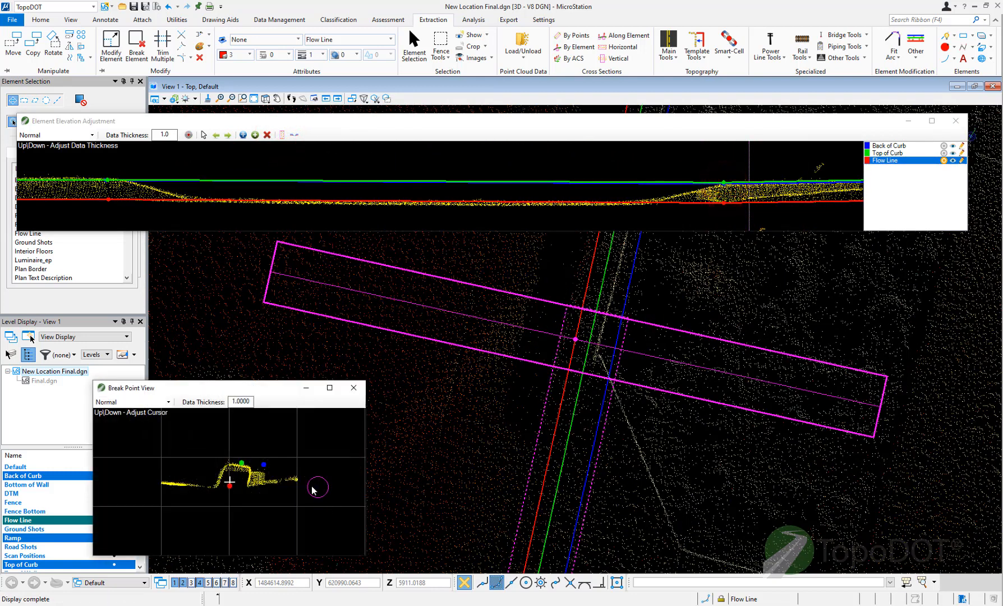
Enlarge the cross-section cursor to enclose all three curb vertices and shift them together onto the curb points
scroll(247, 487, "up", 2)
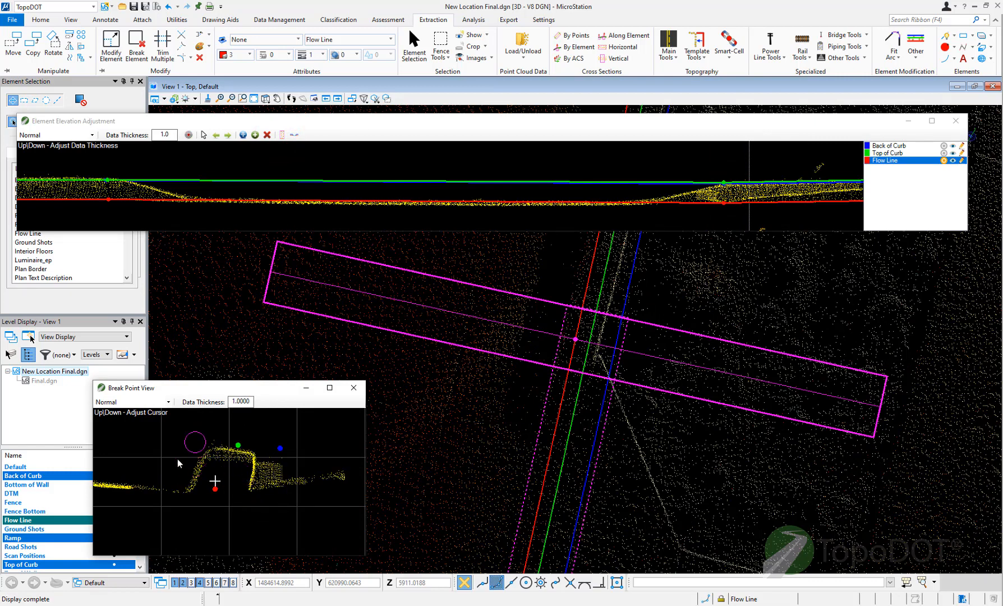
scroll(230, 457, "down", 1)
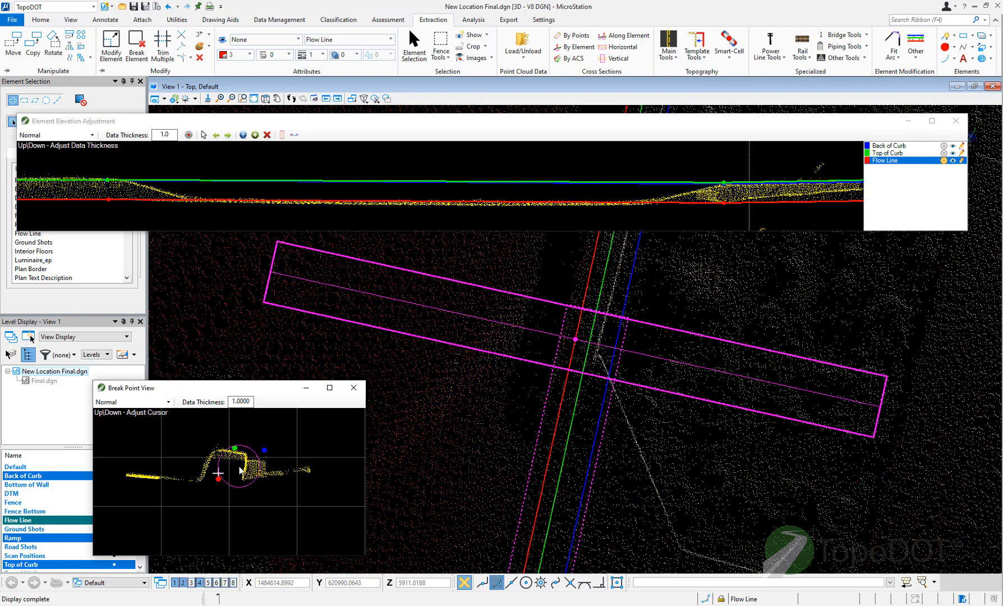
key("Up")
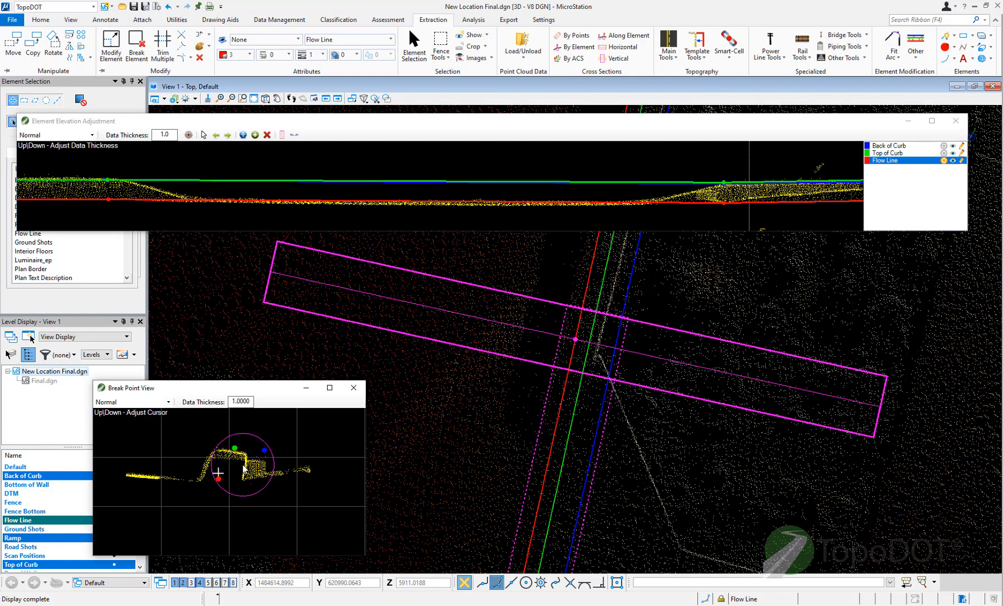
left_click_drag(243, 469, 223, 471)
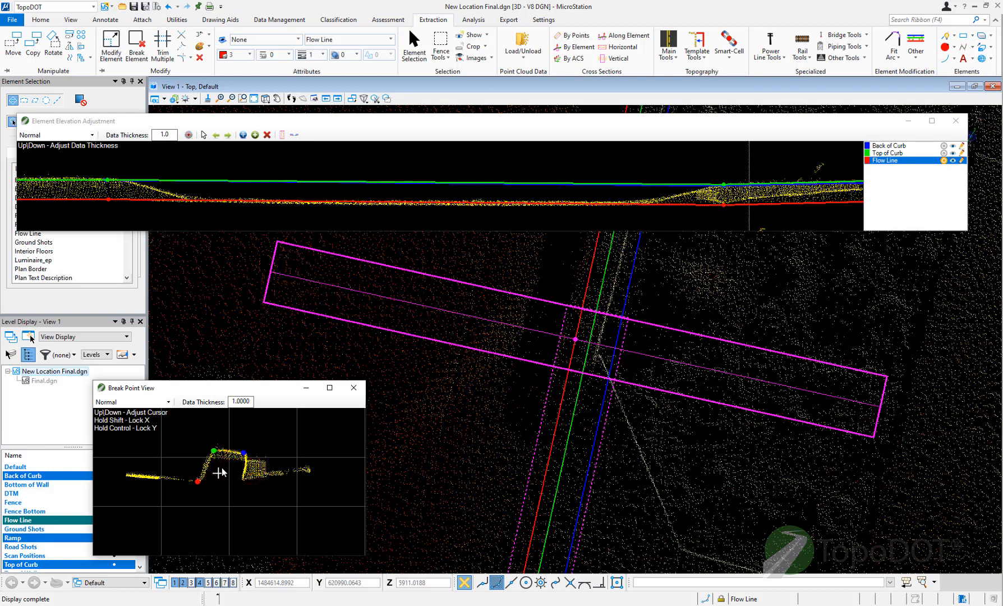
left_click_drag(223, 473, 223, 472)
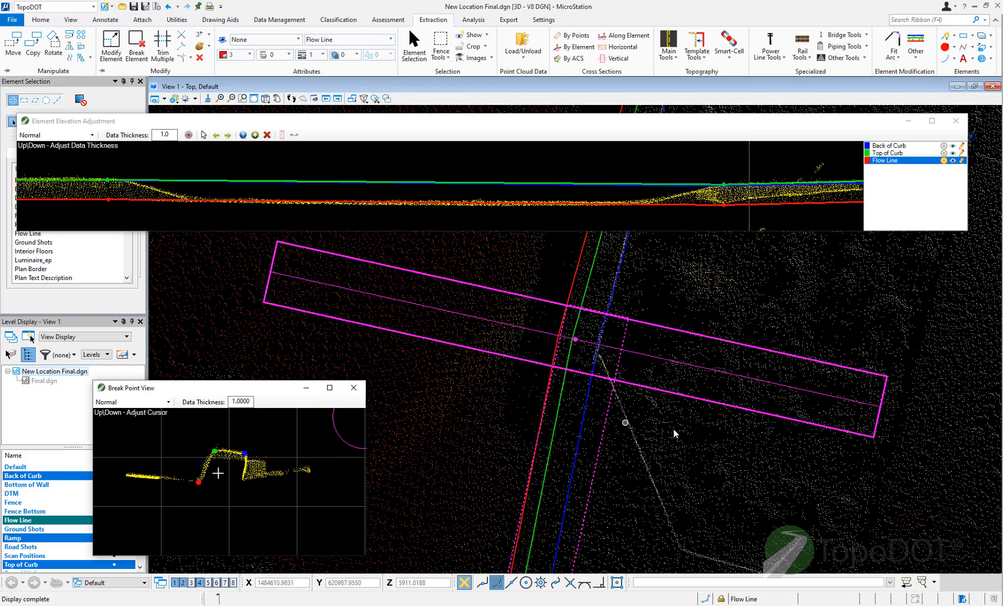
Insert vertices that bring all three curb lines together on the pavement points at the near and far feet of the dip
scroll(580, 329, "down", 3)
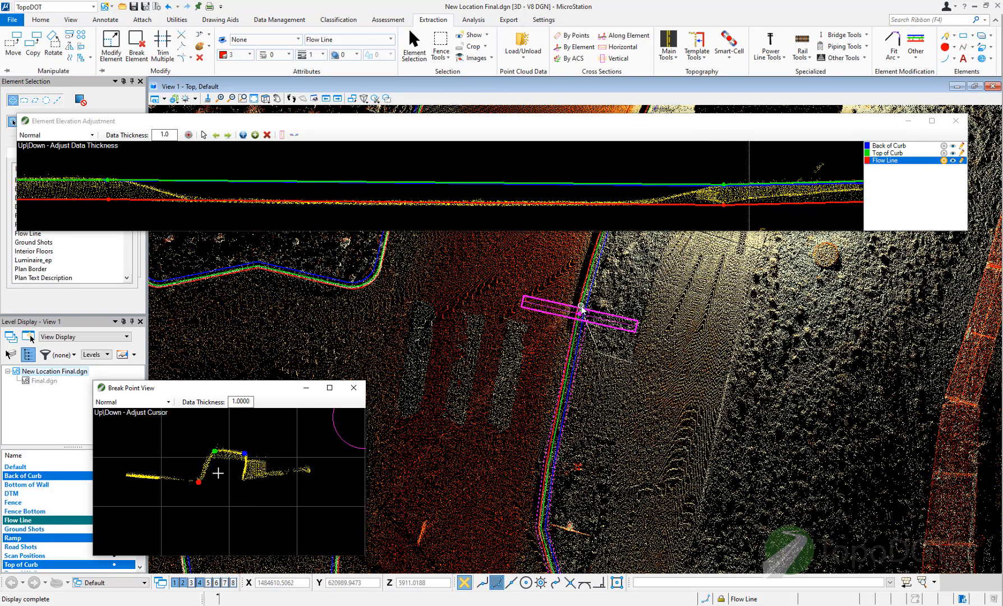
scroll(556, 454, "up", 2)
scroll(556, 453, "down", 2)
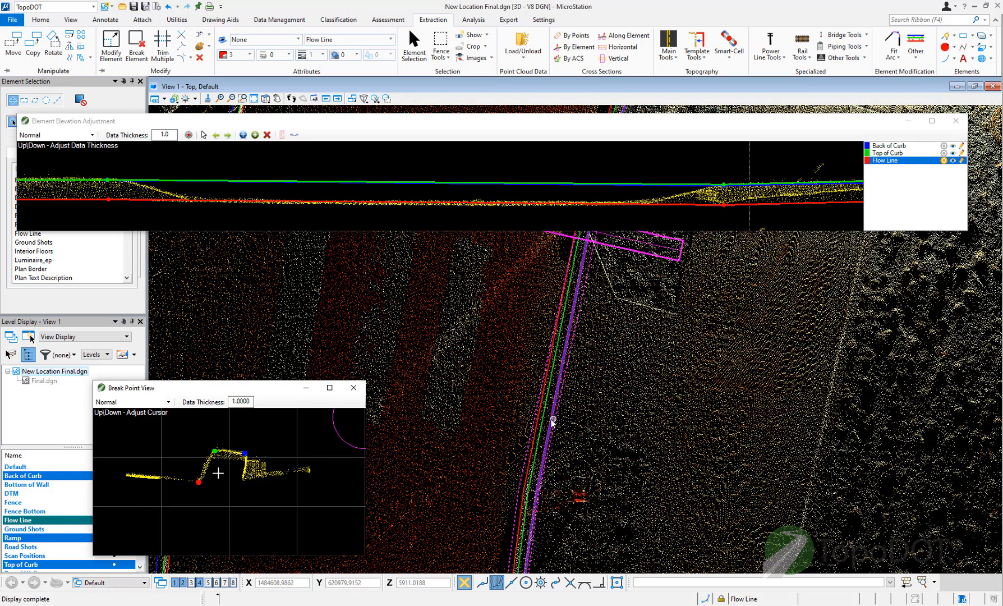
scroll(506, 512, "down", 3)
scroll(516, 480, "up", 3)
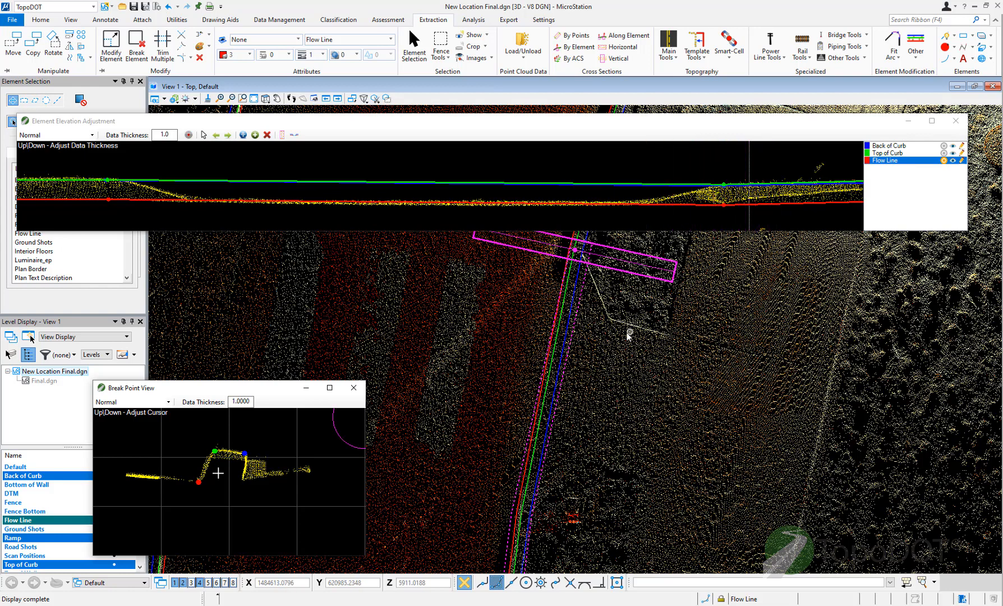
left_click(295, 137)
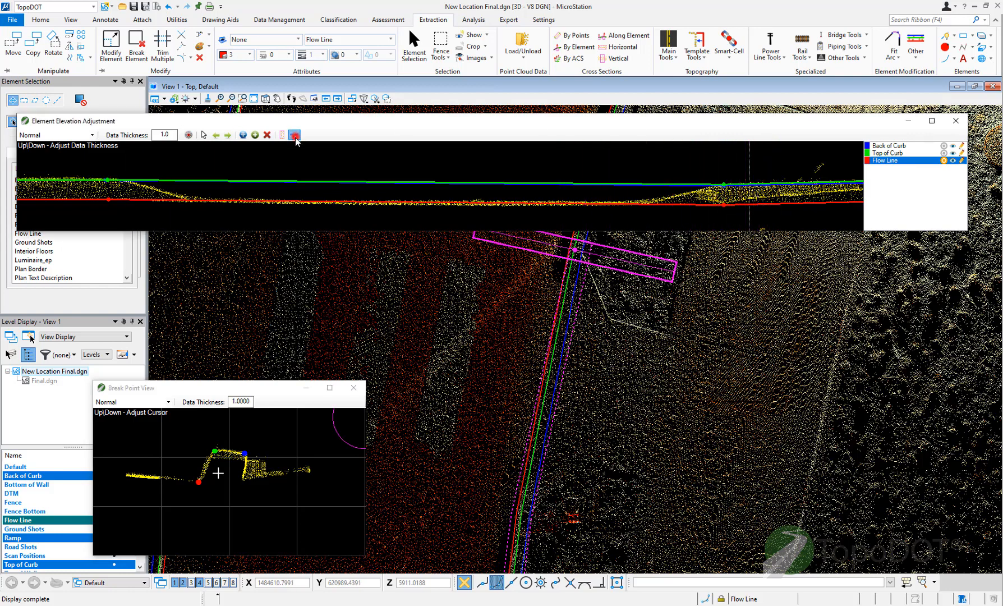
left_click(197, 205)
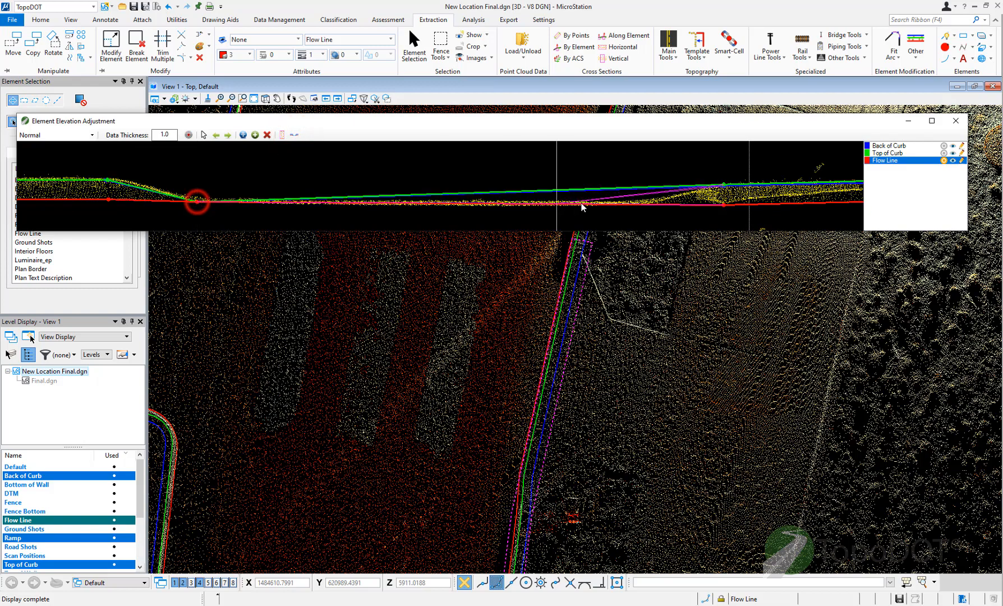
left_click(646, 204)
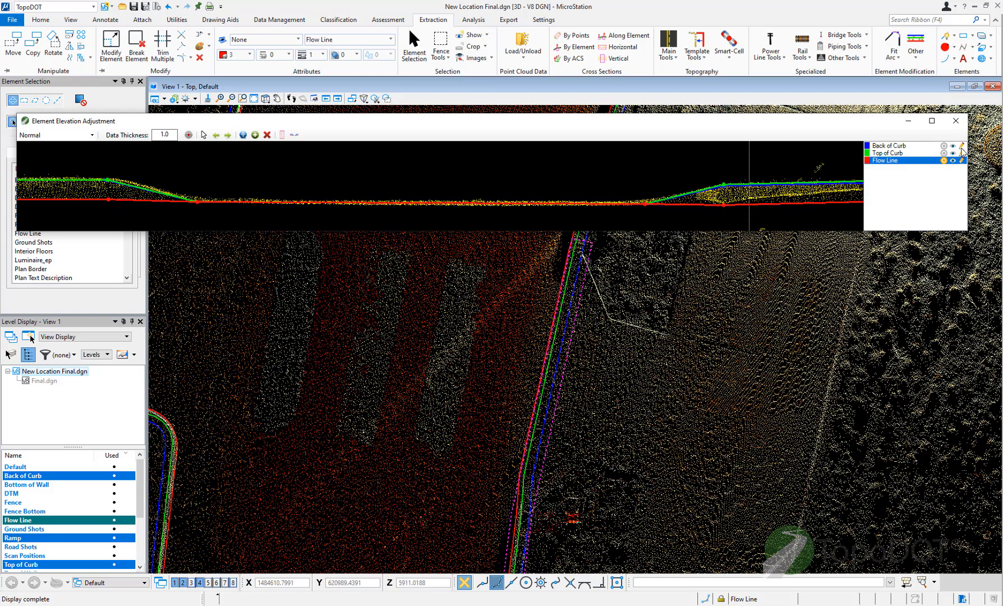
Delete the shared vertices at the far foot of the dip and turn off editing for the Flow Line
left_click(268, 135)
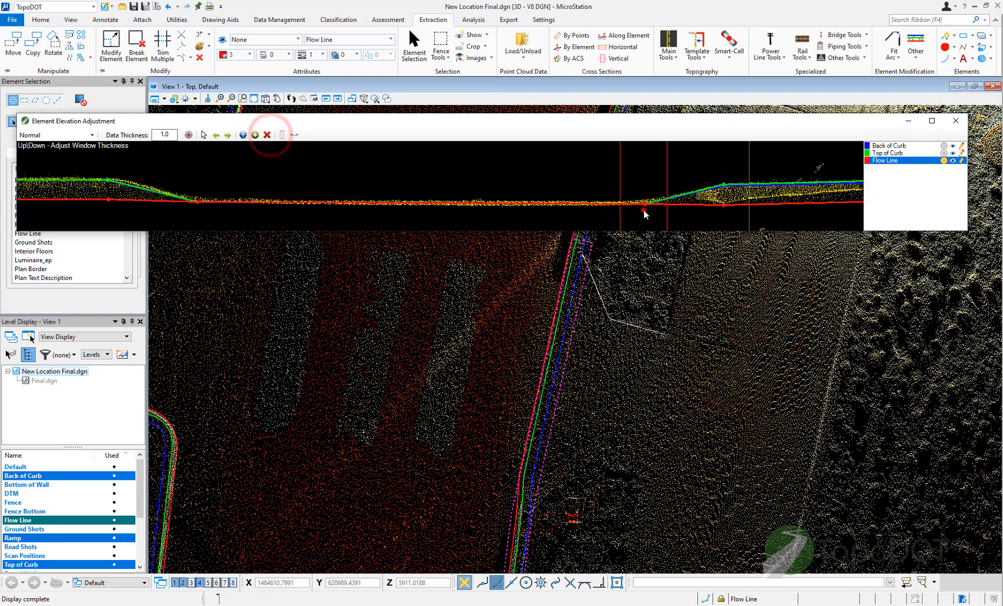
left_click(645, 211)
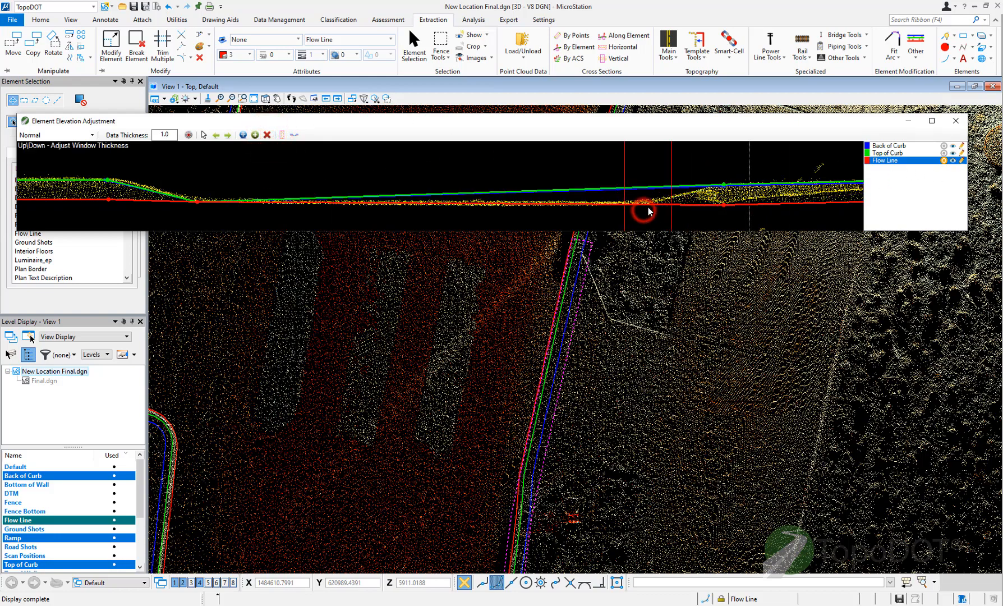
left_click(961, 160)
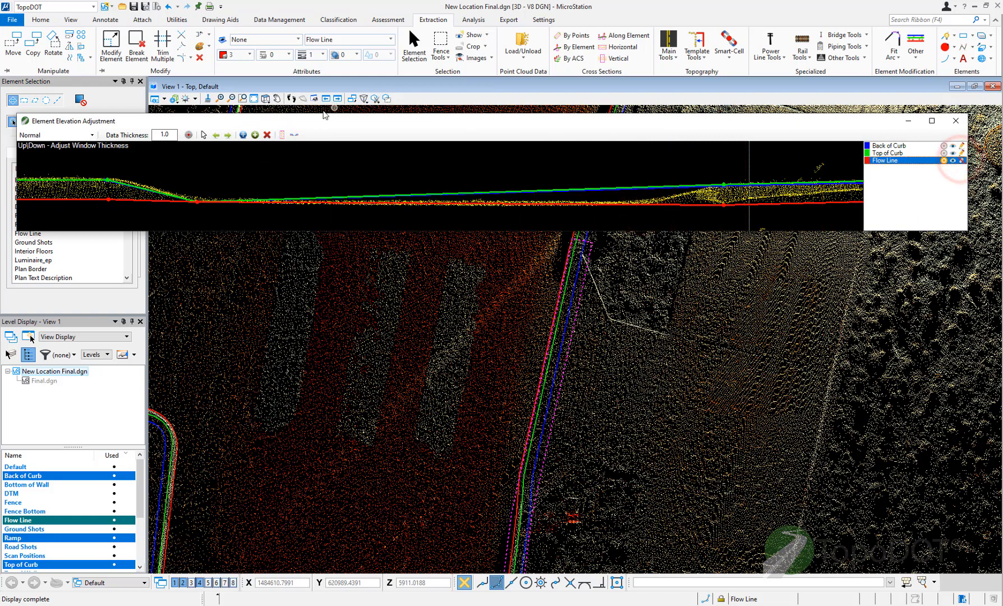
Insert a vertex on the Back of Curb and Top of Curb lines at the far foot of the dip, on the pavement points
left_click(255, 135)
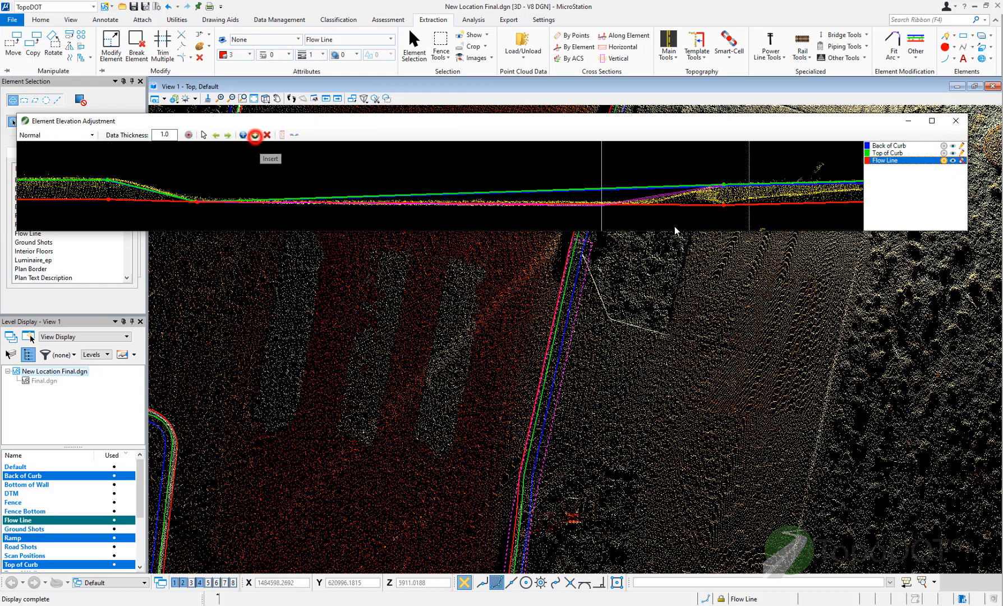
left_click(648, 215)
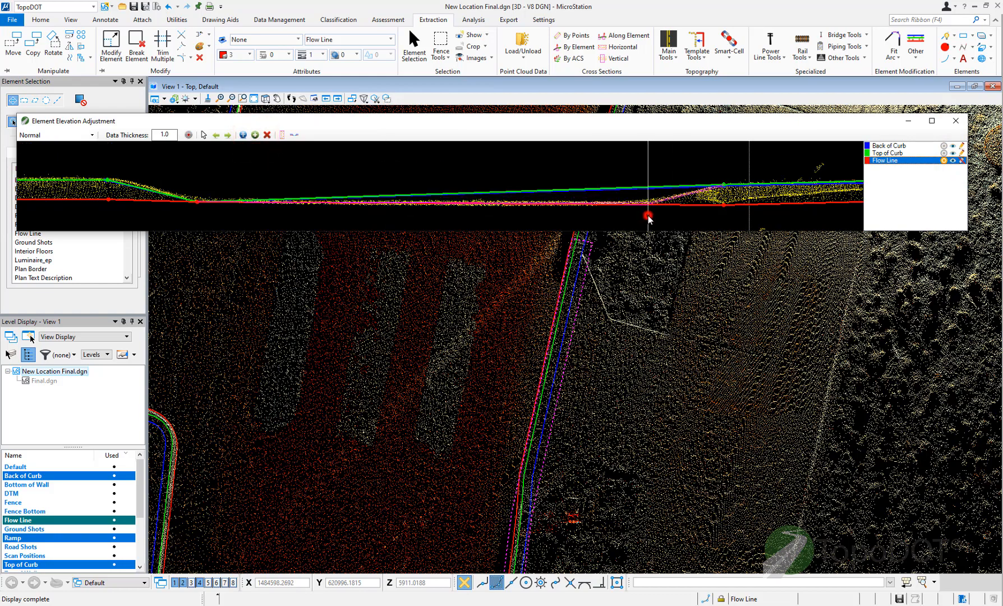
right_click(664, 192)
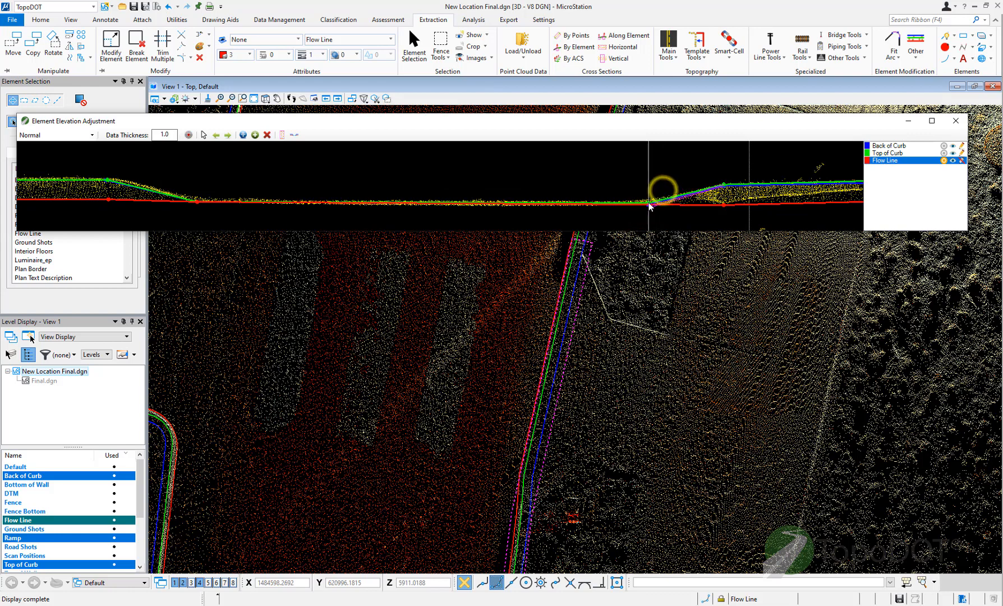
scroll(656, 206, "up", 4)
scroll(645, 206, "up", 1)
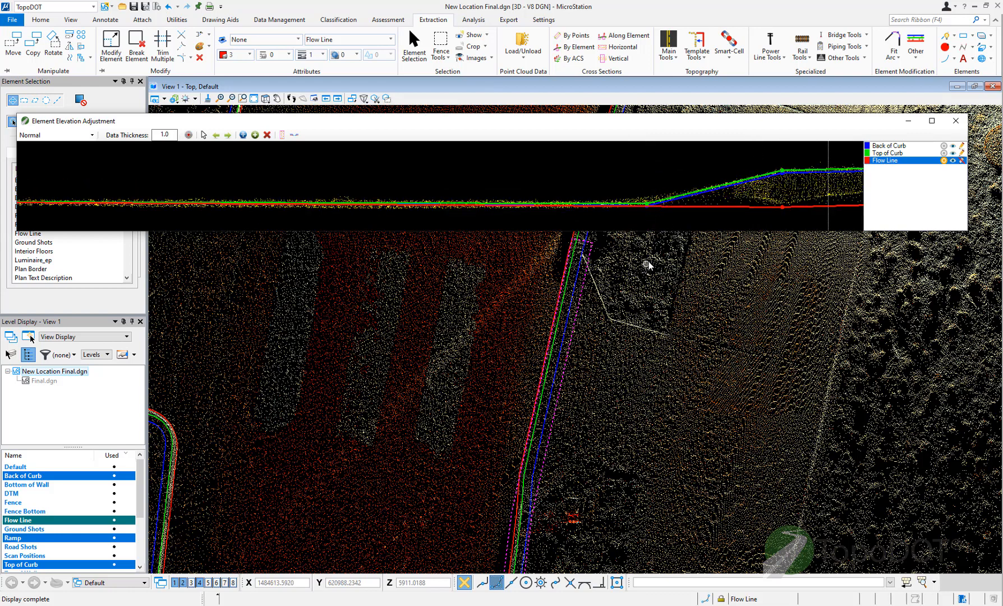
scroll(708, 180, "down", 4)
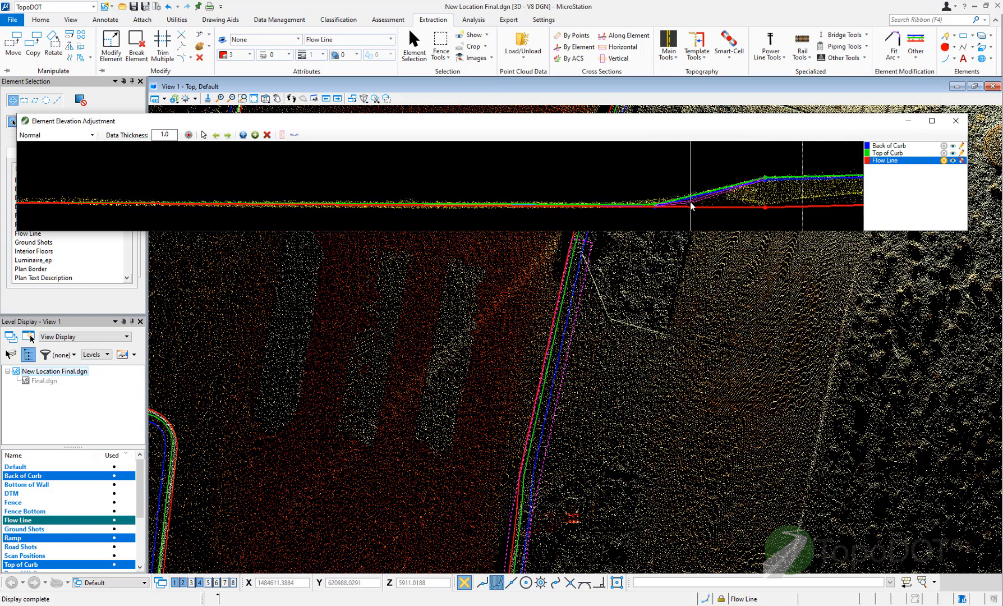
Open a Break Point View at the far foot of the dip and check the curb lines there in cross-section
left_click(283, 135)
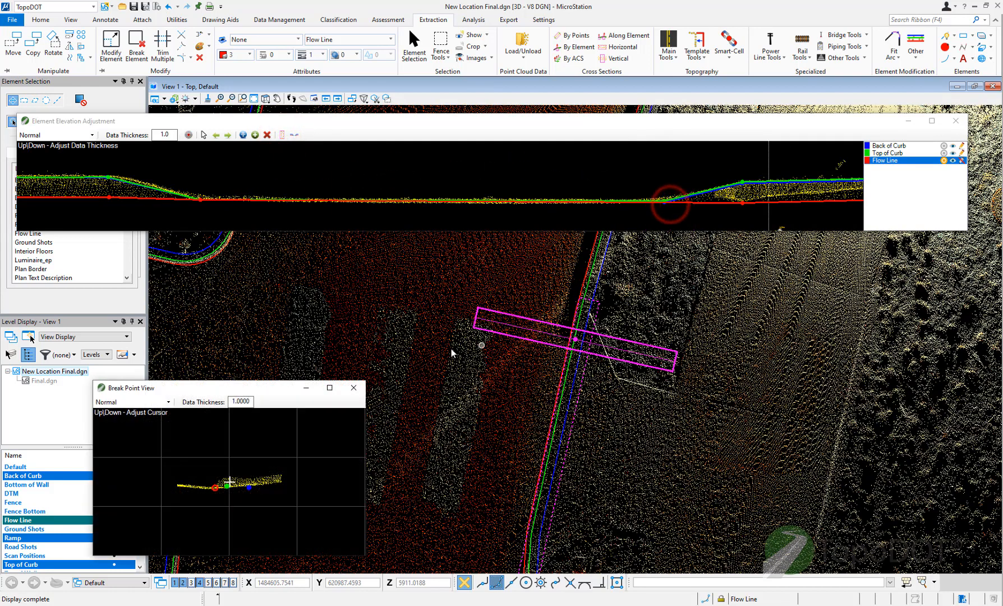
left_click(225, 178)
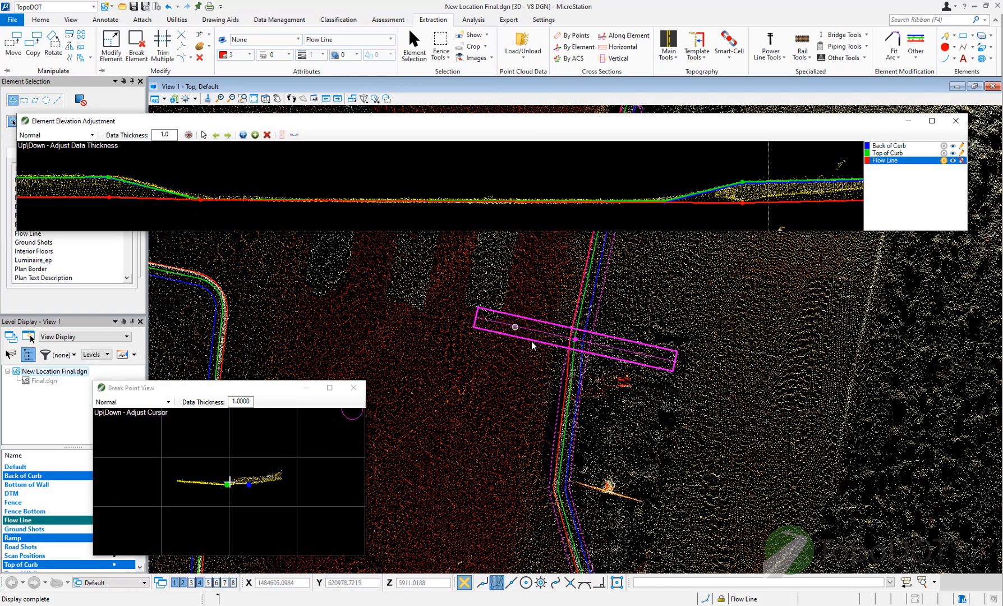
scroll(503, 433, "down", 5)
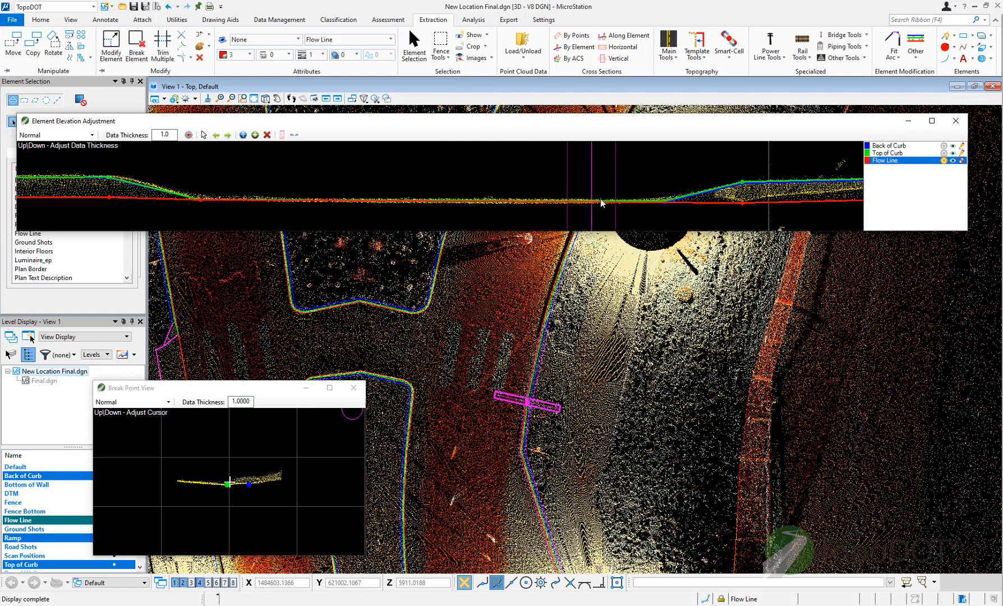
scroll(474, 174, "down", 3)
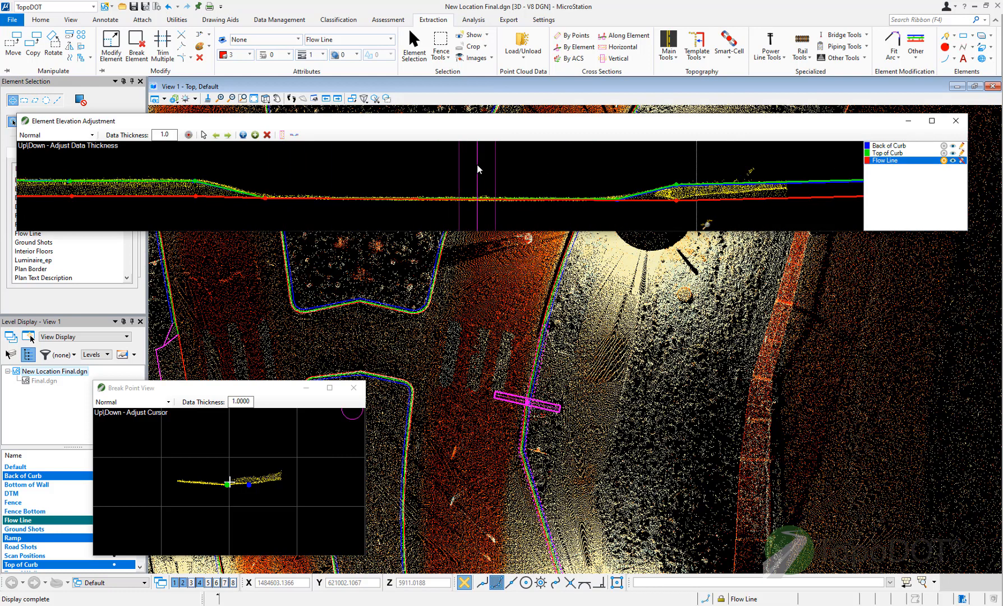
Advance to the next curb segment and examine the three lines against the point cloud for a sag in the curb top
left_click(228, 135)
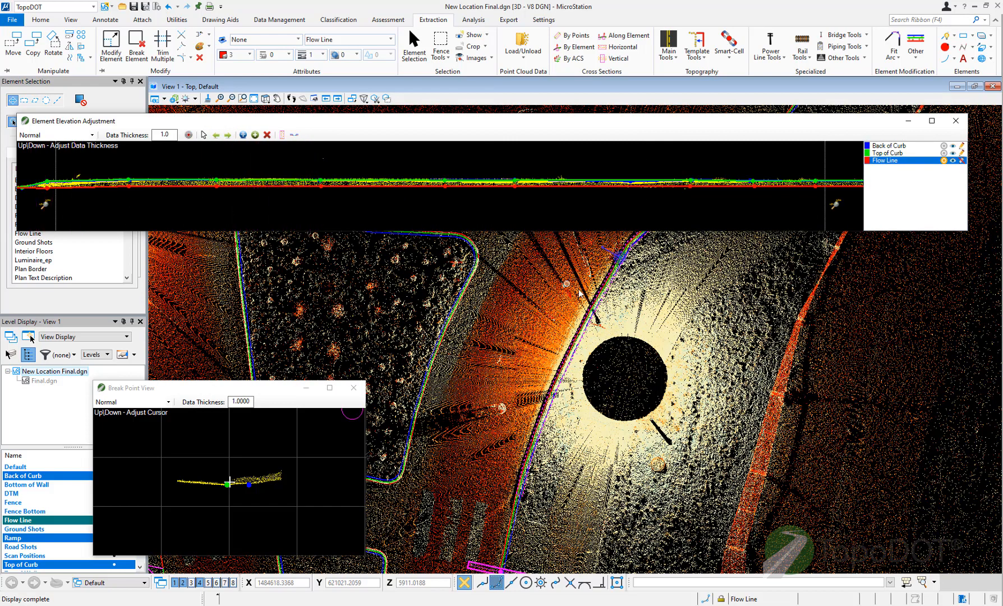
scroll(502, 453, "down", 2)
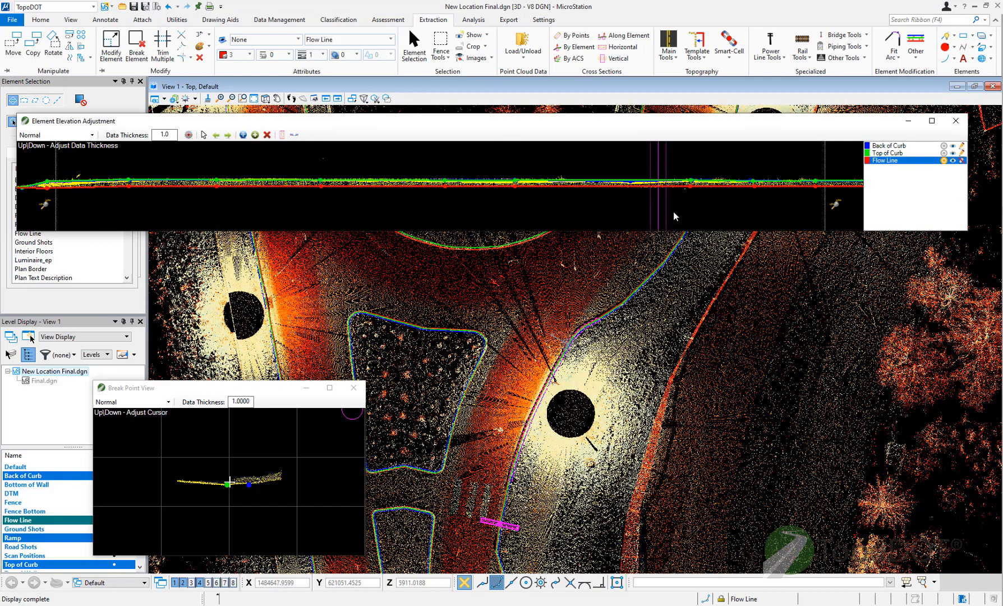
scroll(677, 185, "up", 4)
scroll(587, 192, "up", 3)
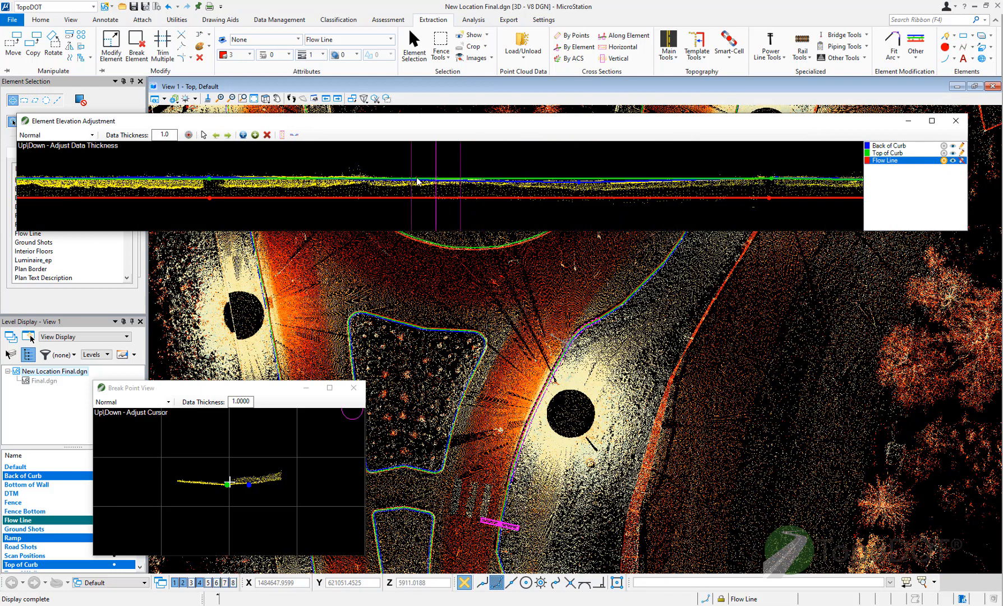
scroll(417, 188, "down", 4)
scroll(561, 188, "up", 4)
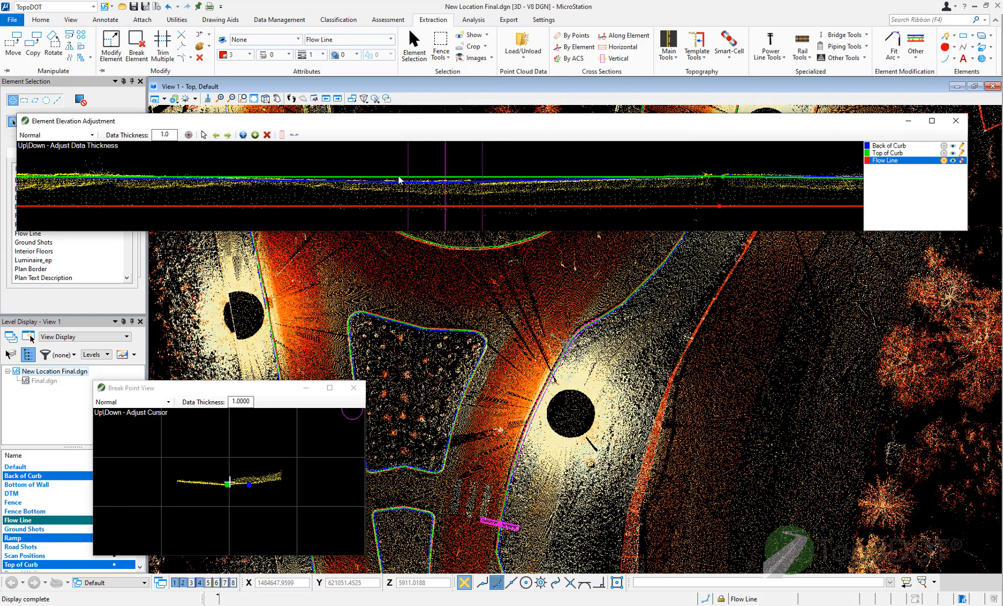
scroll(380, 184, "down", 2)
scroll(421, 195, "up", 3)
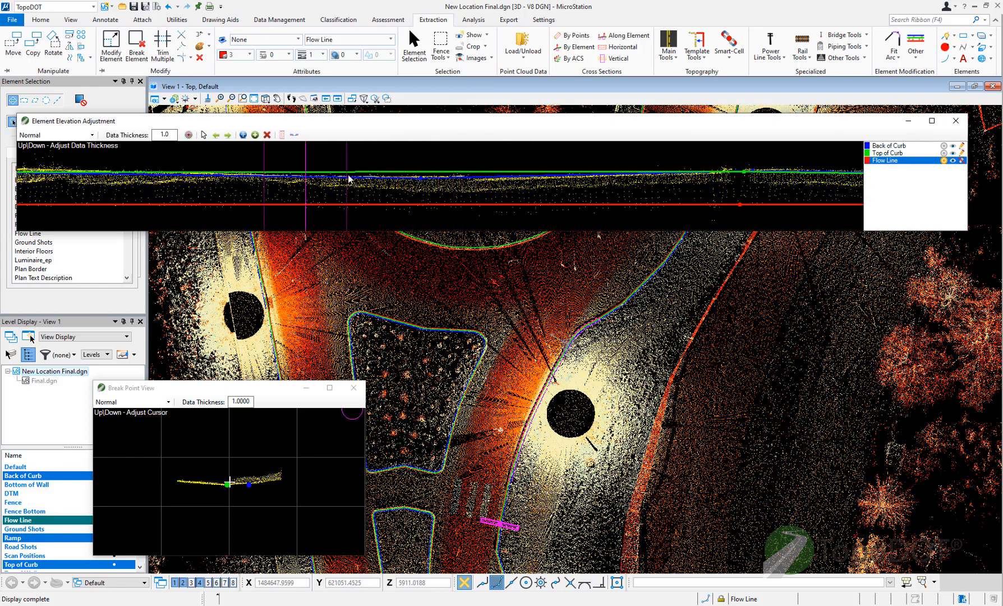
Open a Break Point View at the Back of Curb vertex in the sag and compare the curb lines with the points
left_click(421, 192)
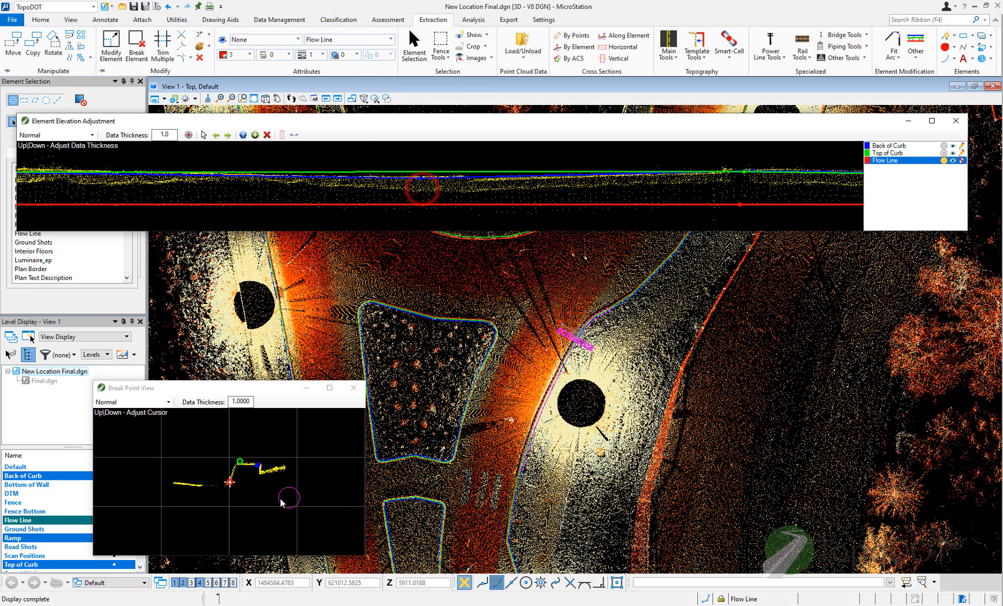
scroll(258, 474, "up", 1)
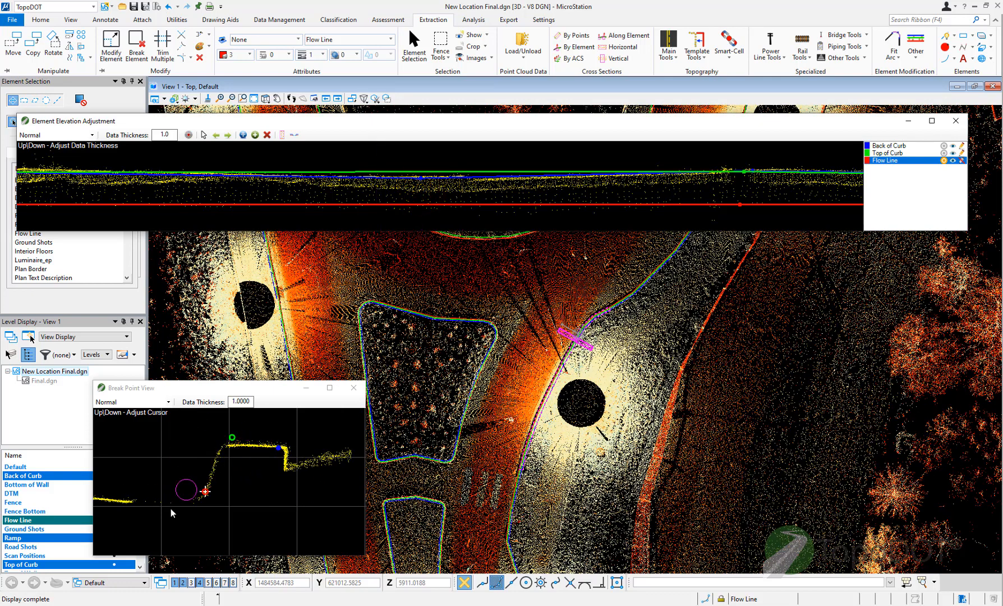
scroll(423, 188, "up", 3)
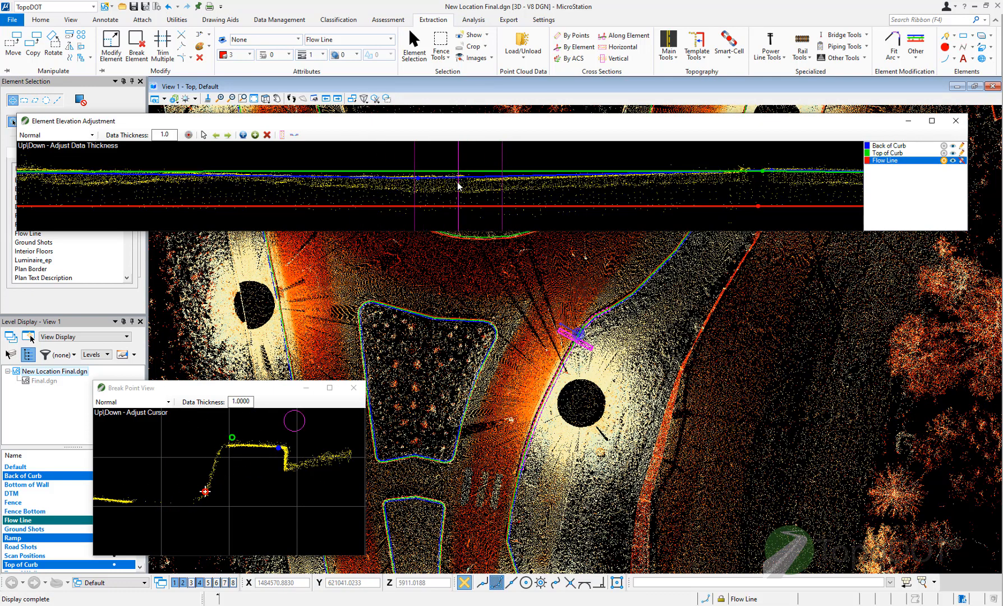
scroll(423, 186, "up", 2)
scroll(399, 154, "down", 2)
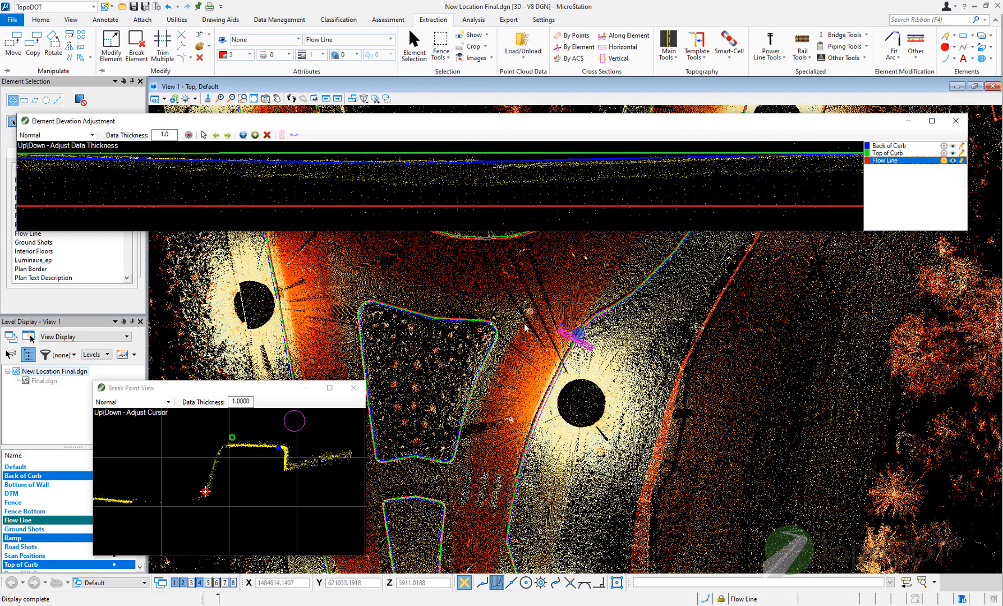
Delete the Back of Curb vertex in the sag and insert a vertex on all three curb lines at the sag's low point
left_click(268, 135)
left_click(412, 192)
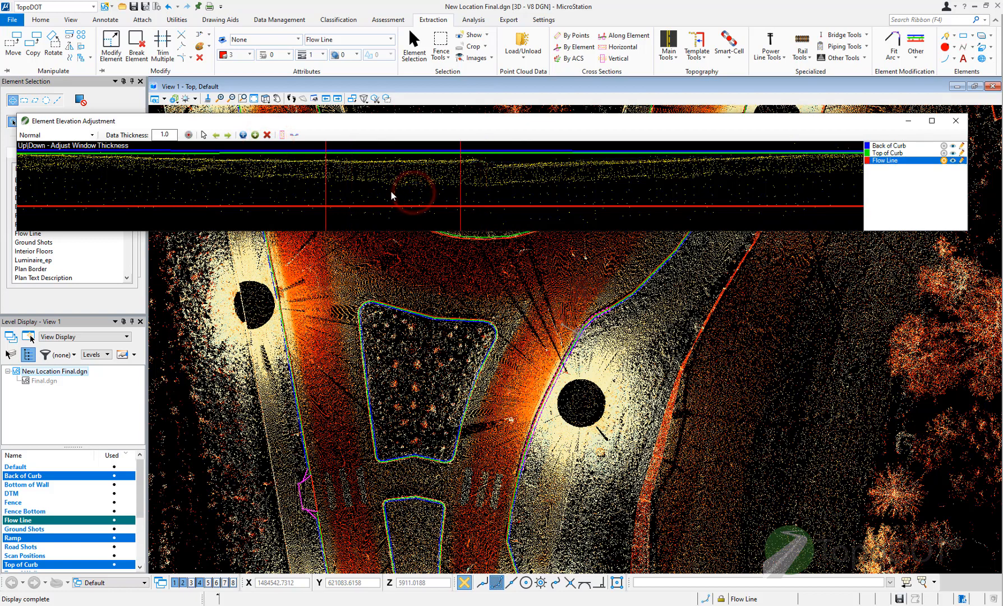
left_click(256, 135)
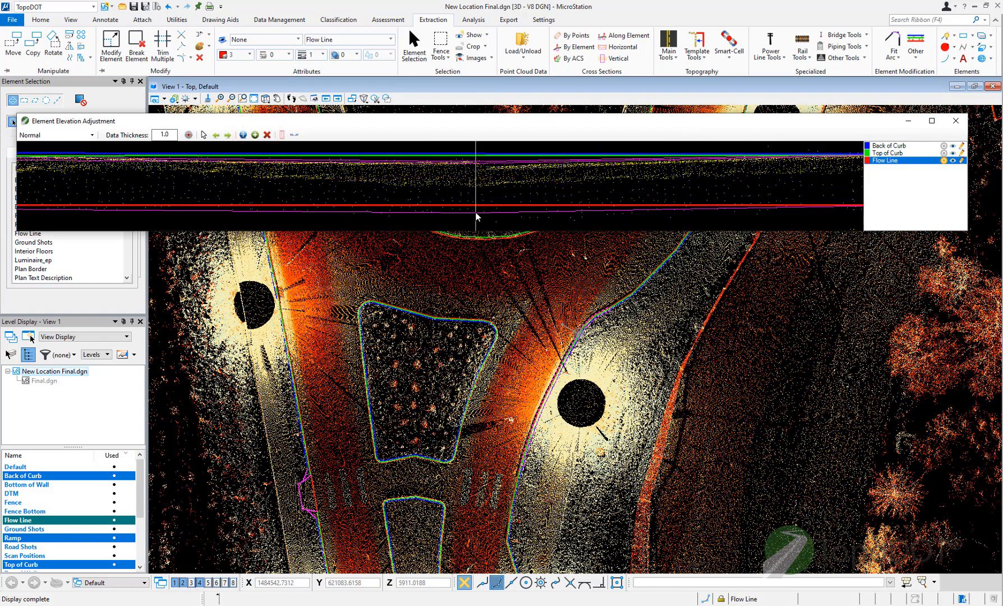
left_click(475, 213)
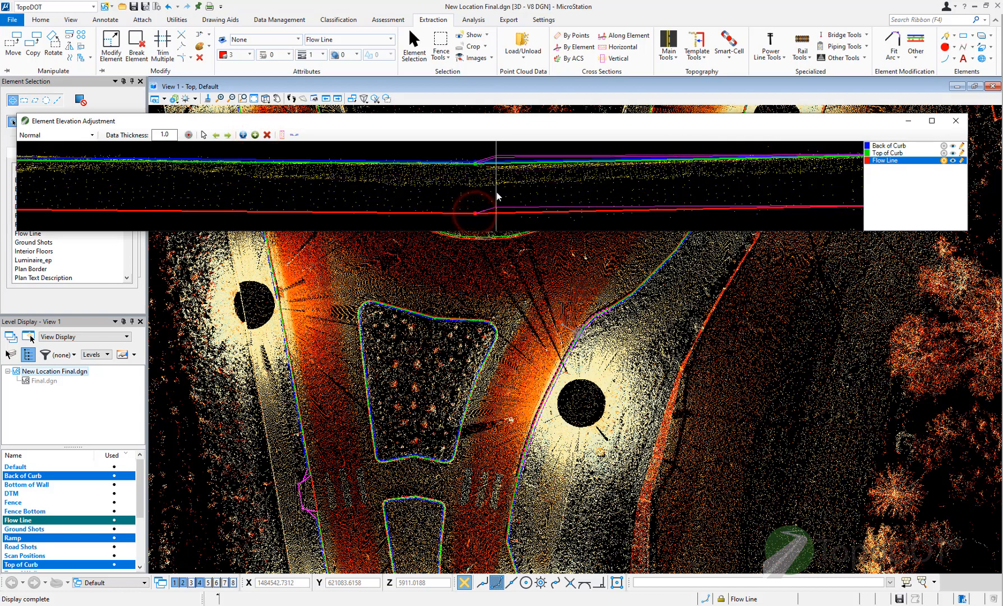
right_click(503, 176)
Open a Break Point View at the new vertices and move the Top of Curb, Back of Curb and Flow Line vertices onto the curb points
left_click(282, 135)
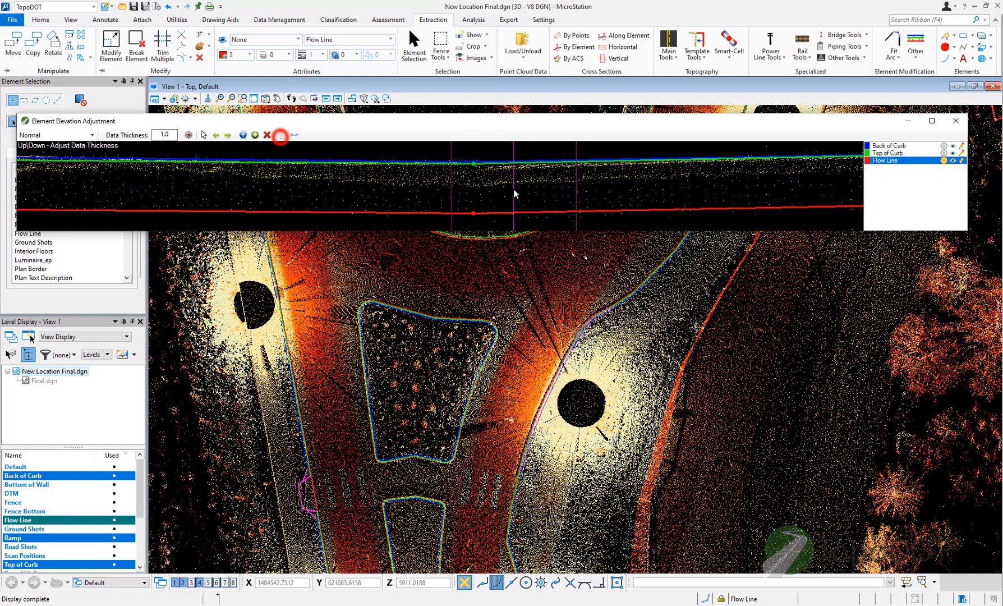
left_click(476, 190)
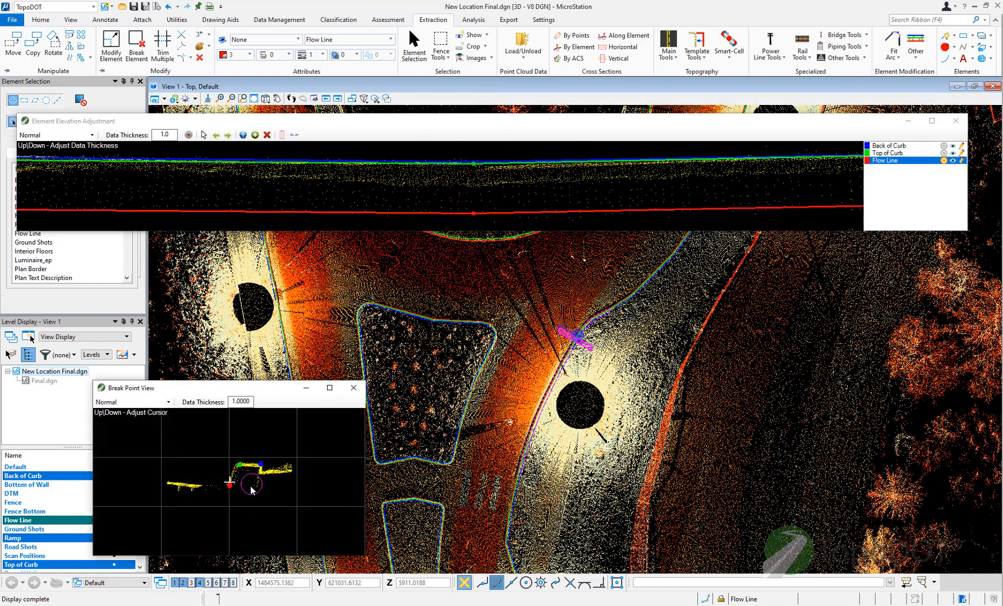
scroll(243, 483, "up", 4)
left_click_drag(235, 444, 228, 444)
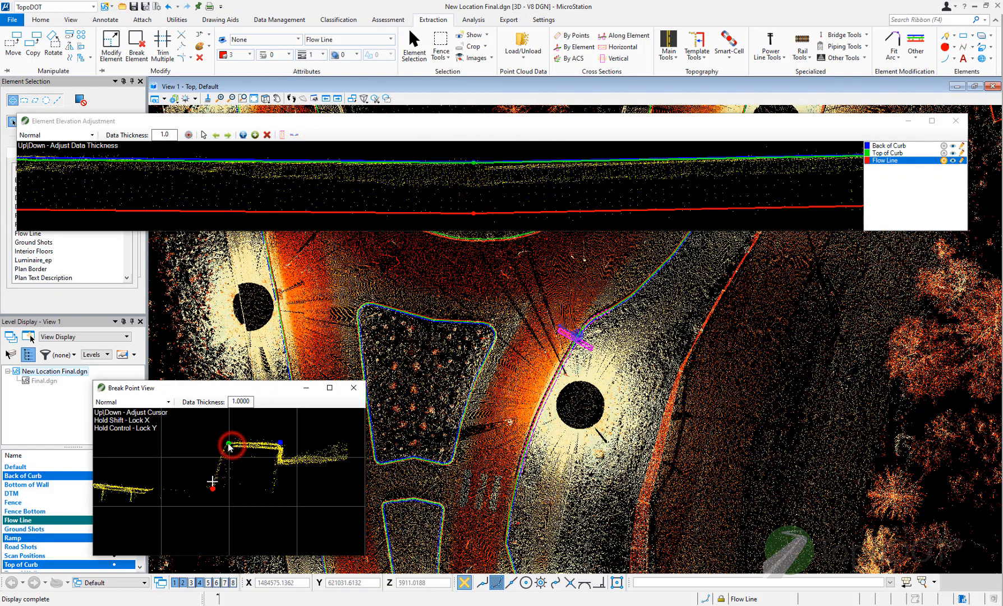
left_click(229, 446)
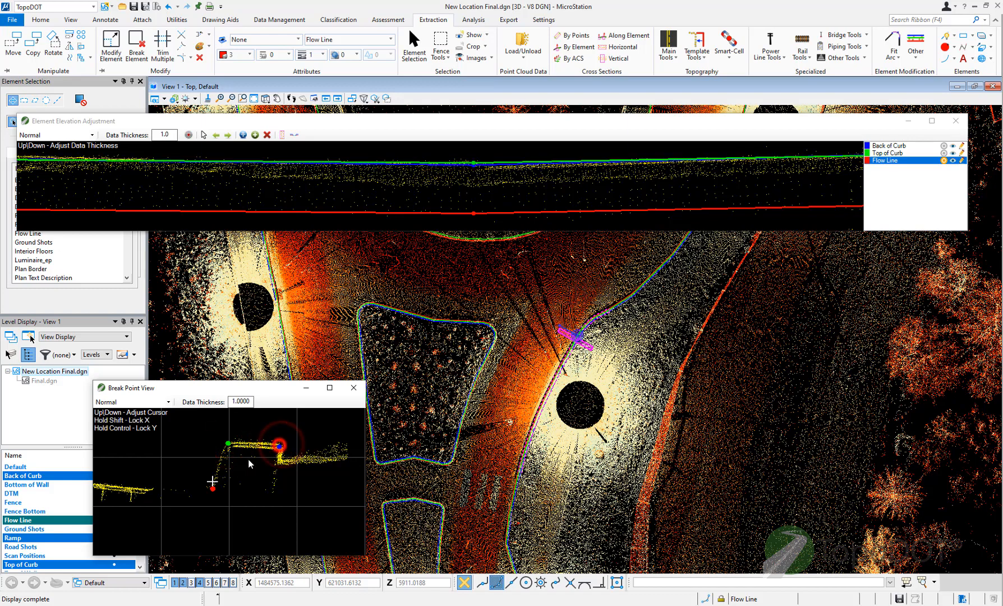
left_click(211, 489)
left_click(211, 493)
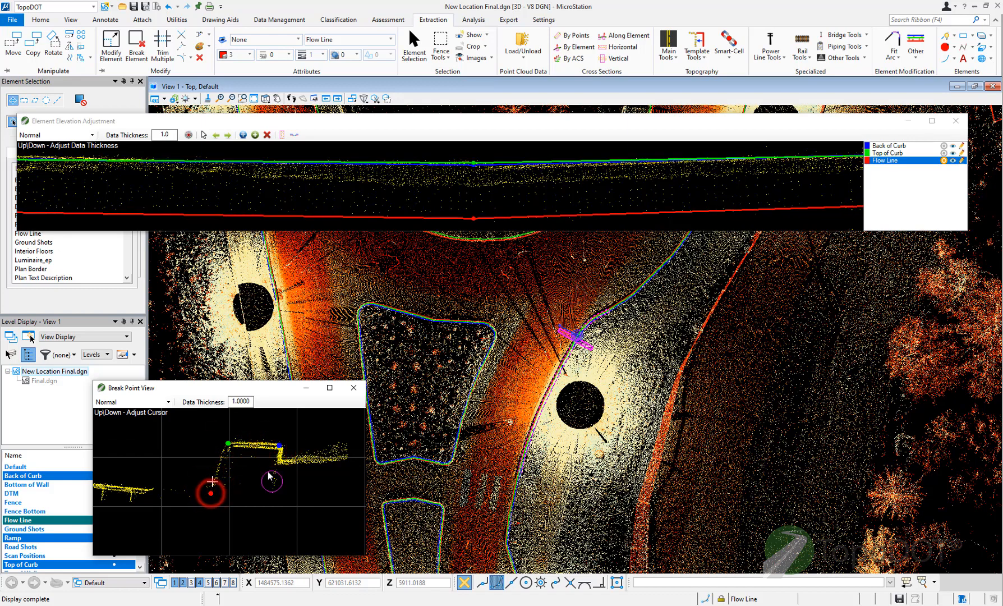
Review the adjusted low point in cross-section, plan and profile, and close the Break Point View
scroll(212, 477, "down", 2)
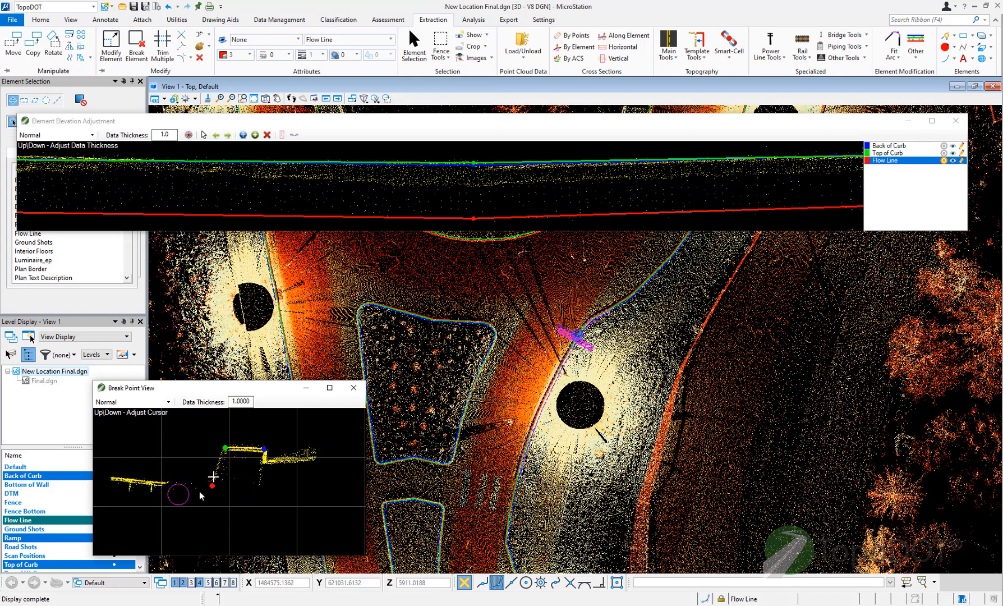
scroll(591, 336, "up", 6)
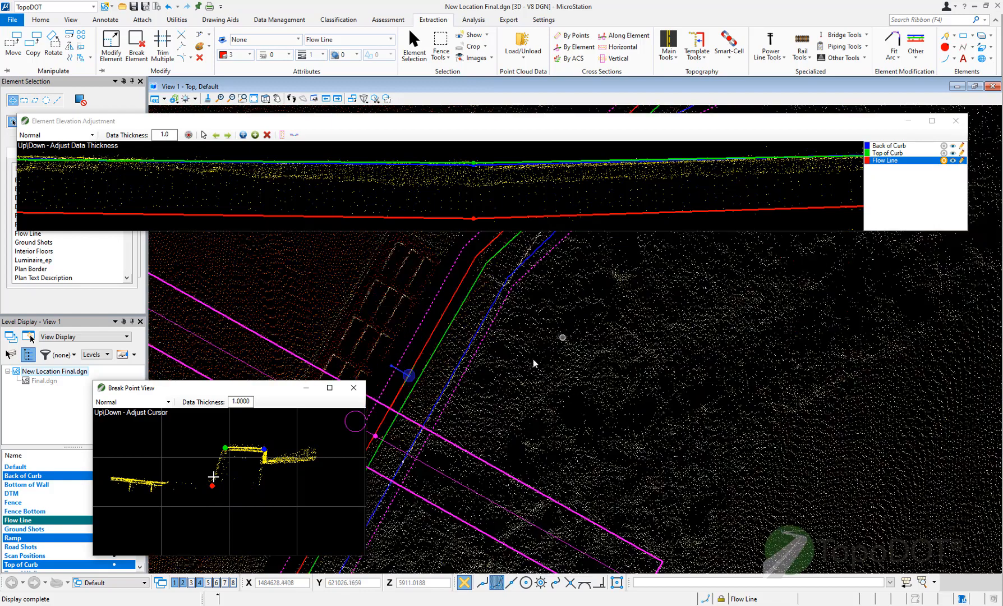
scroll(413, 386, "up", 1)
scroll(424, 388, "down", 1)
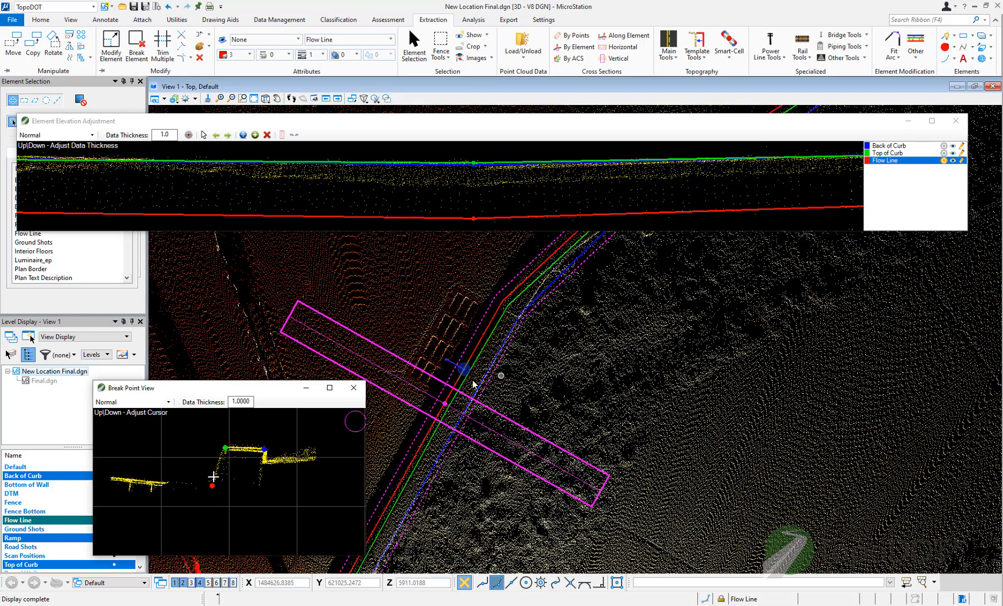
scroll(403, 204, "down", 5)
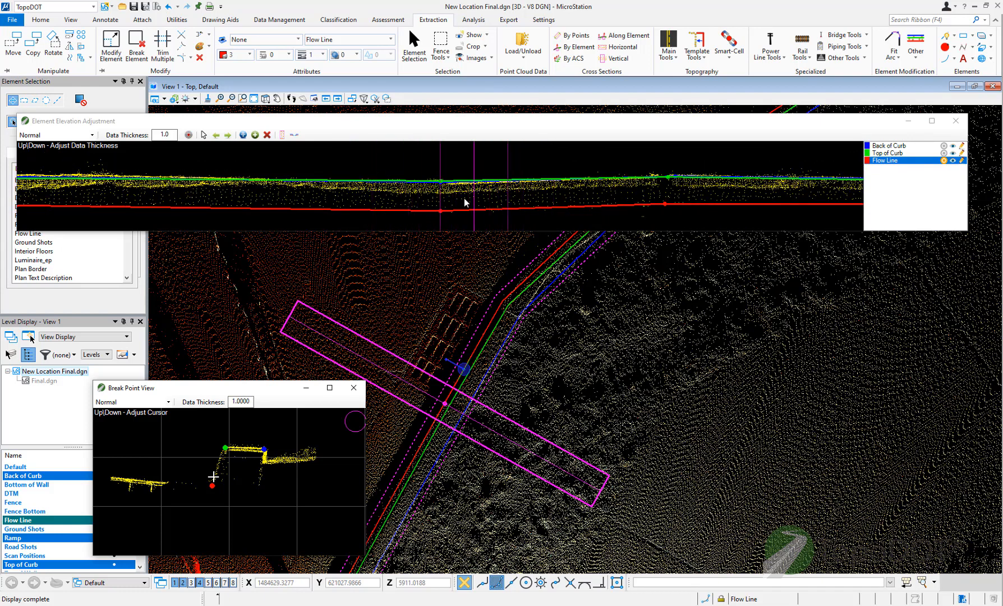
scroll(466, 197, "down", 2)
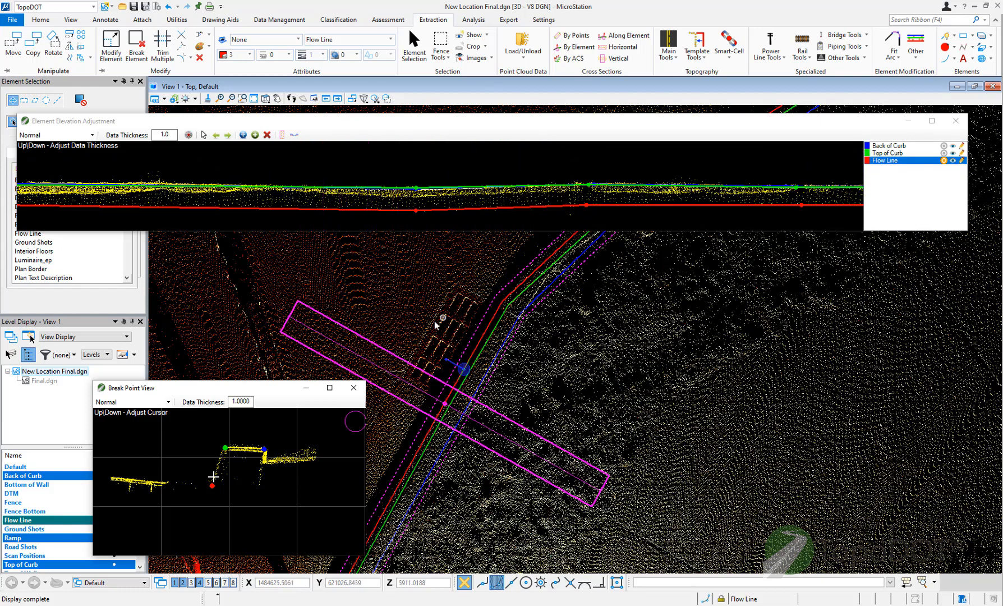
left_click(354, 389)
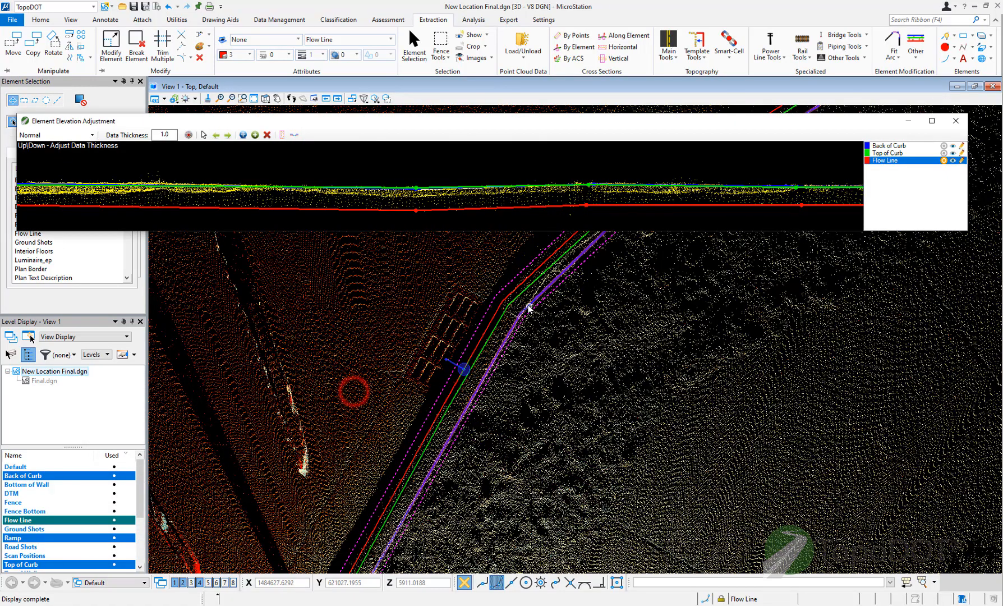
Examine the curb lines in plan around the grate-like feature beside the adjusted low point
scroll(515, 337, "down", 3)
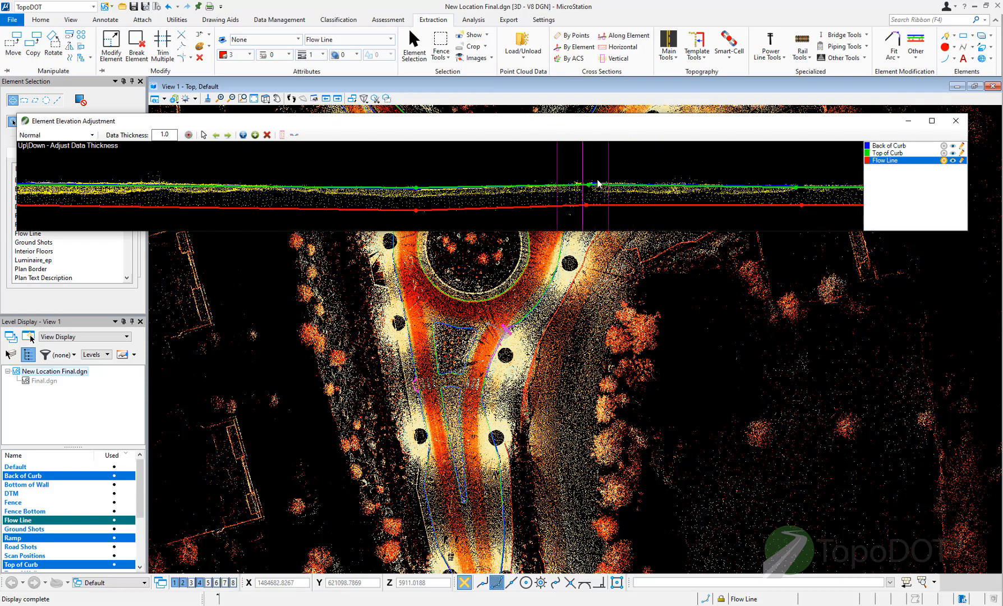
scroll(539, 332, "up", 6)
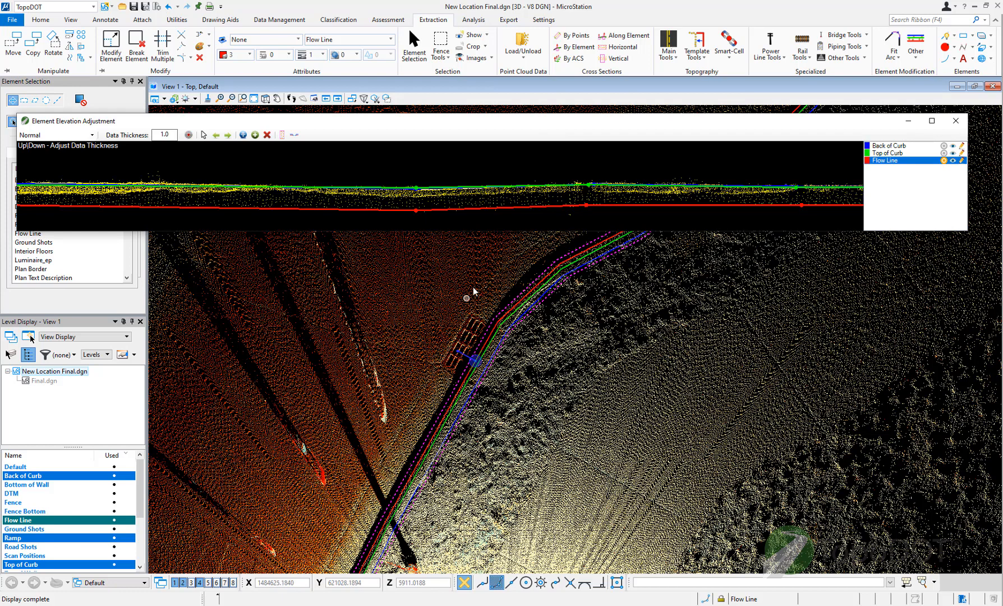
scroll(374, 390, "down", 3)
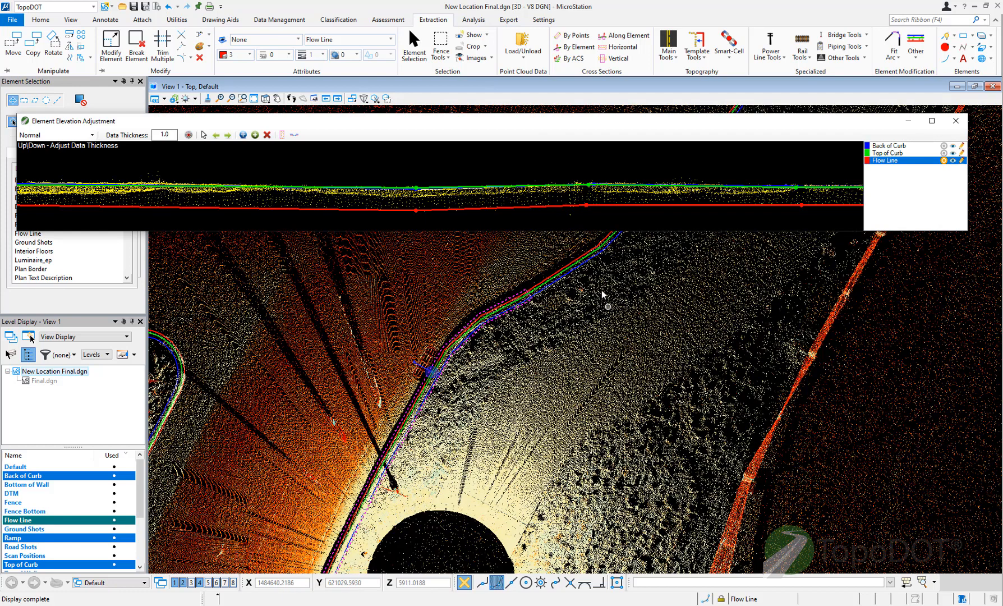
scroll(430, 389, "up", 2)
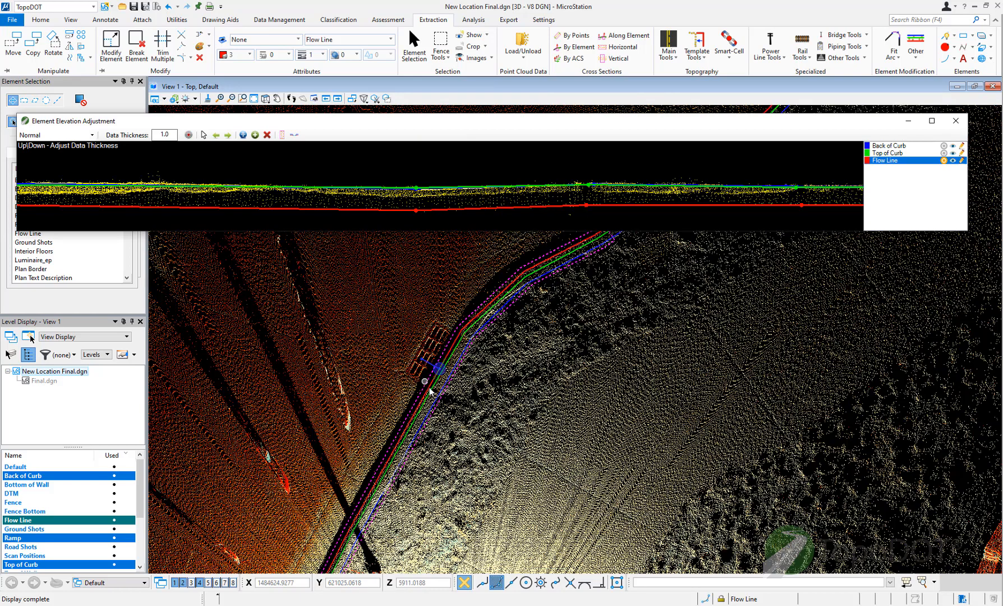
scroll(430, 391, "up", 3)
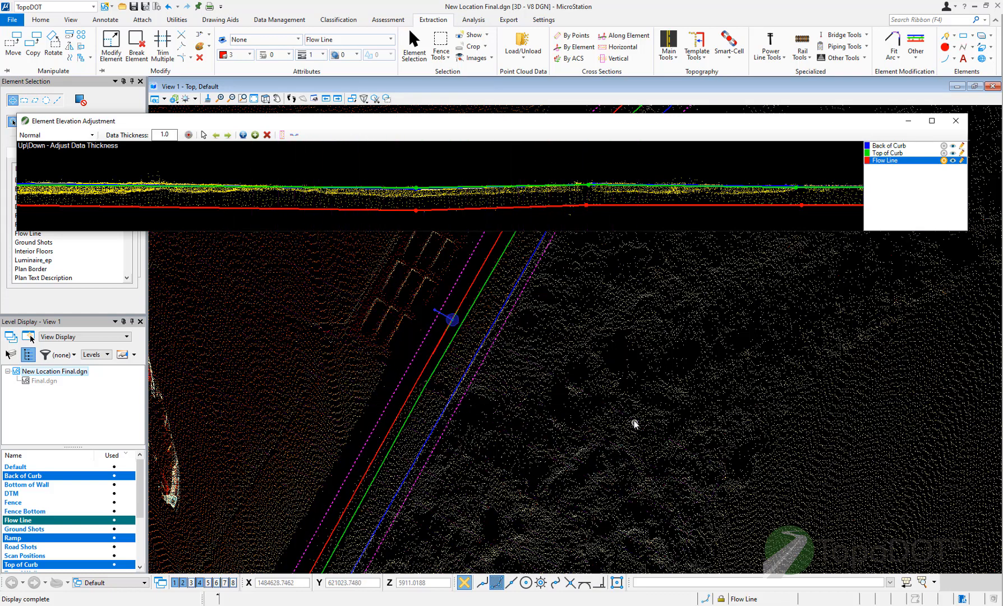
scroll(535, 392, "down", 4)
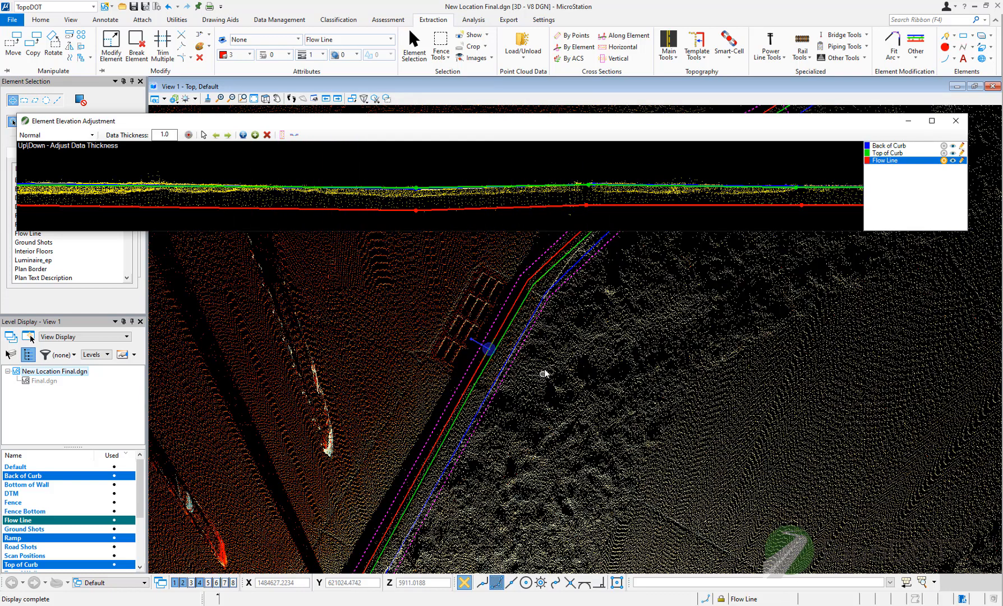